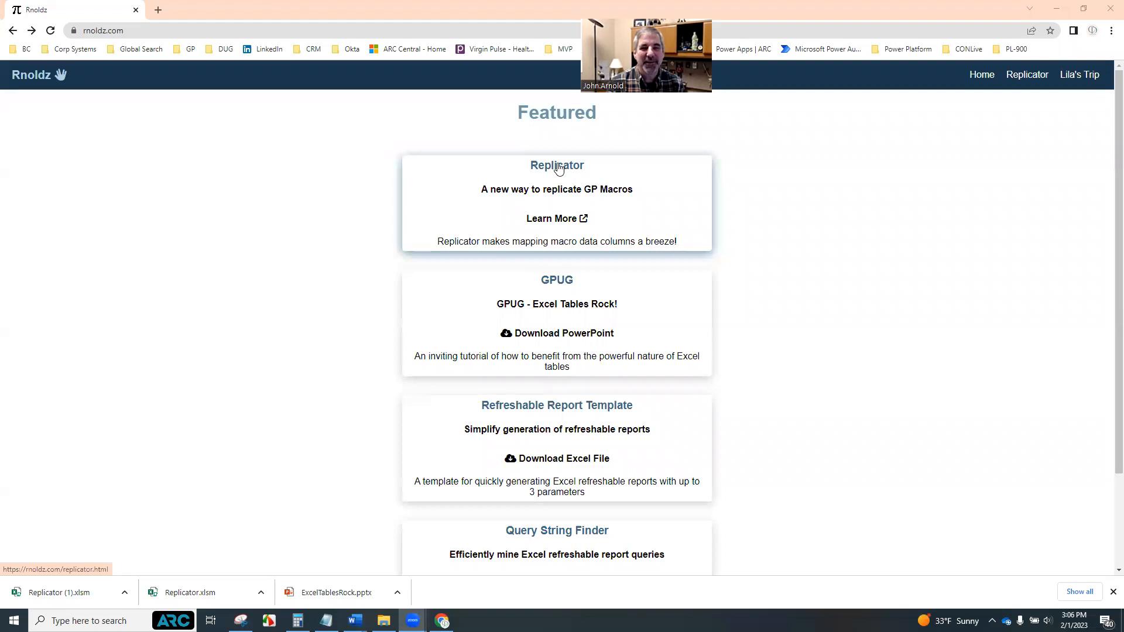
# Open the Replicator page on the site and download the Replicator Excel file
pyautogui.click(558, 168)
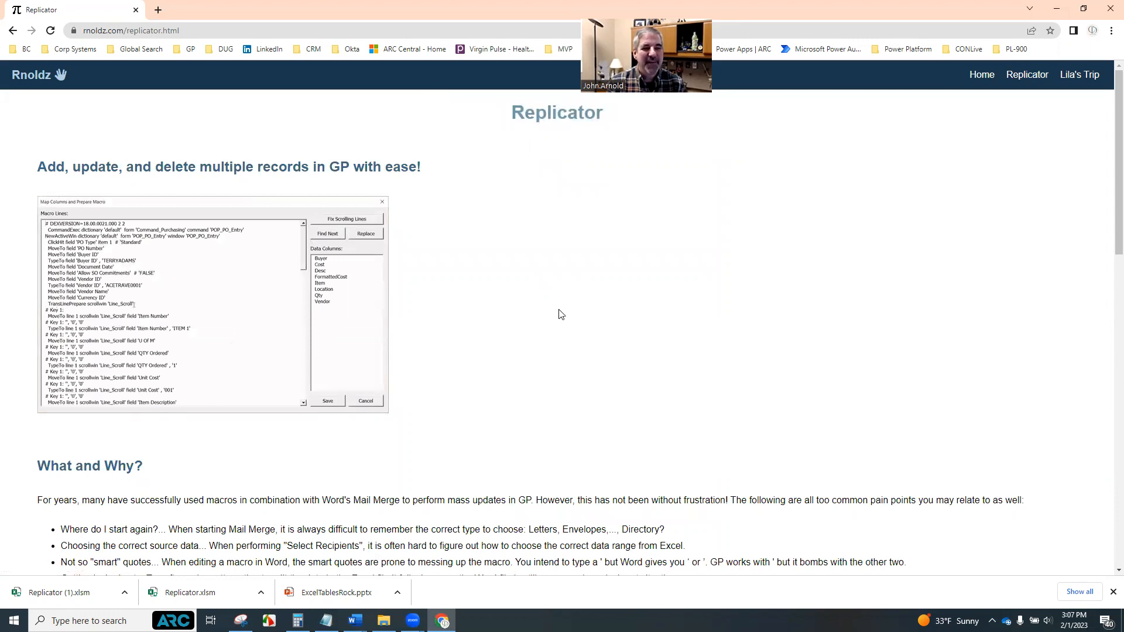
pyautogui.click(1114, 592)
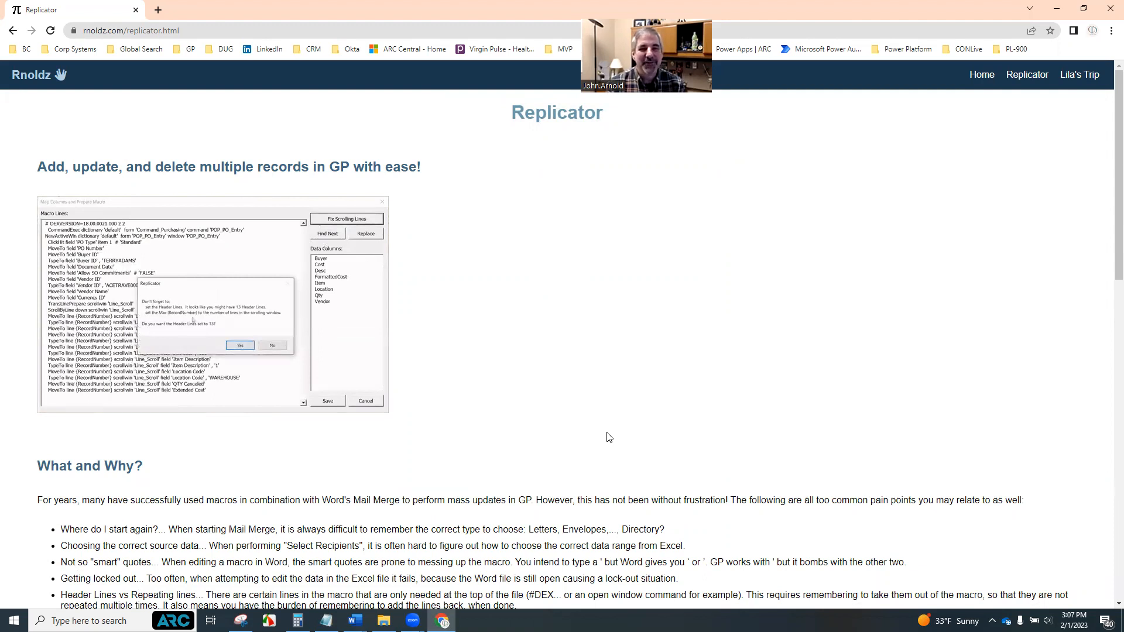
pyautogui.scroll(-6, 598, 429)
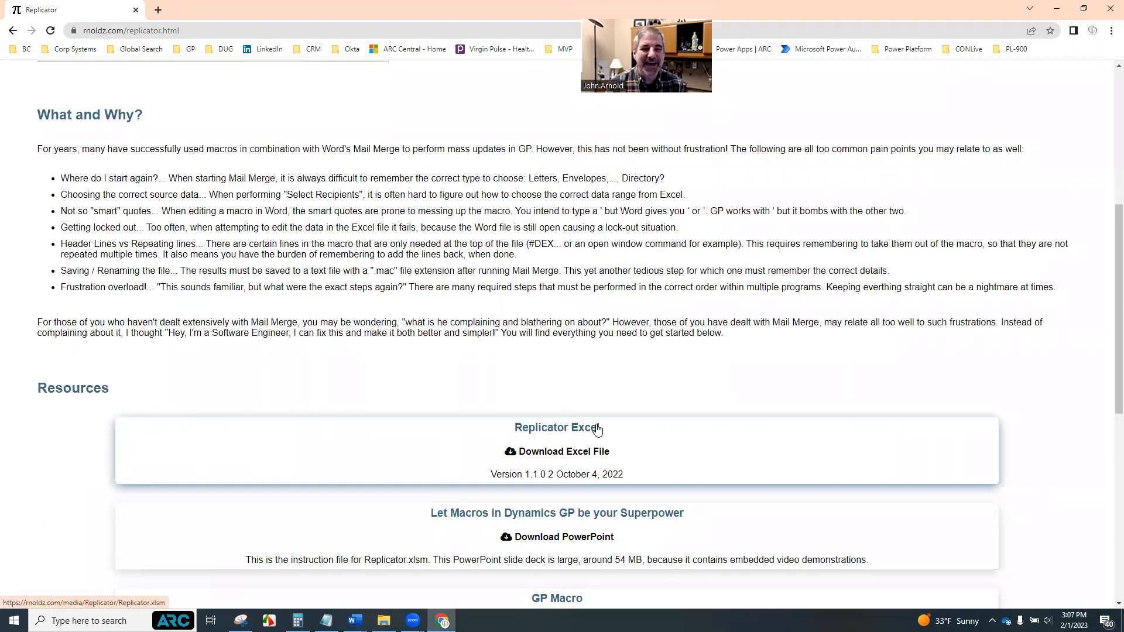
pyautogui.scroll(-1, 597, 430)
pyautogui.scroll(-2, 683, 432)
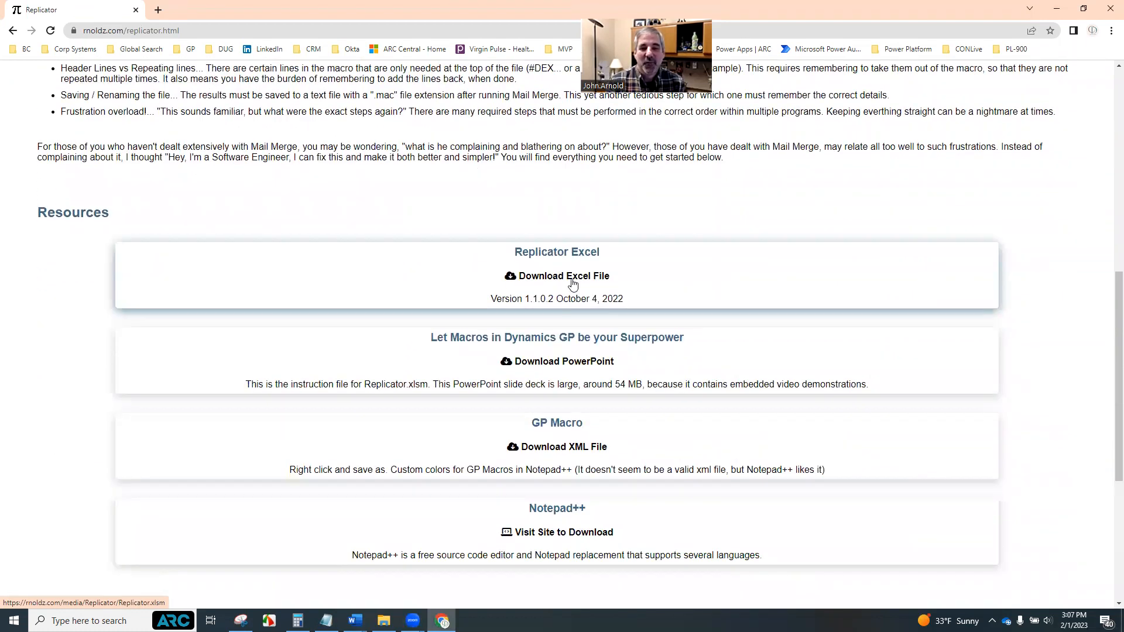
pyautogui.click(546, 254)
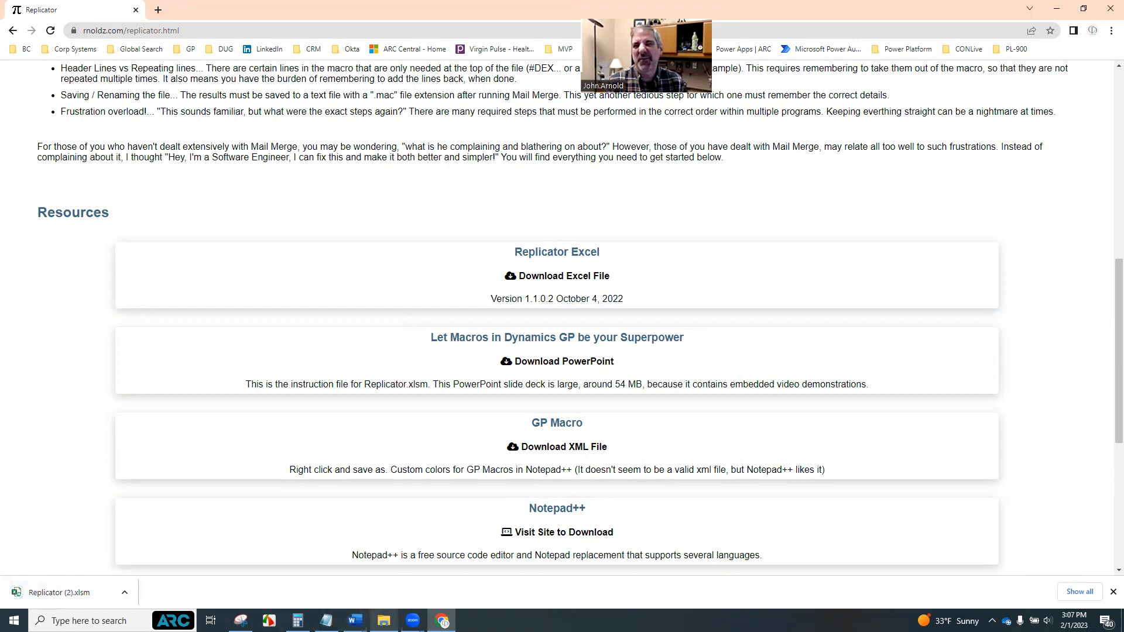
# Show the downloaded Replicator (2).xlsm in its Downloads folder
pyautogui.moveTo(384, 620)
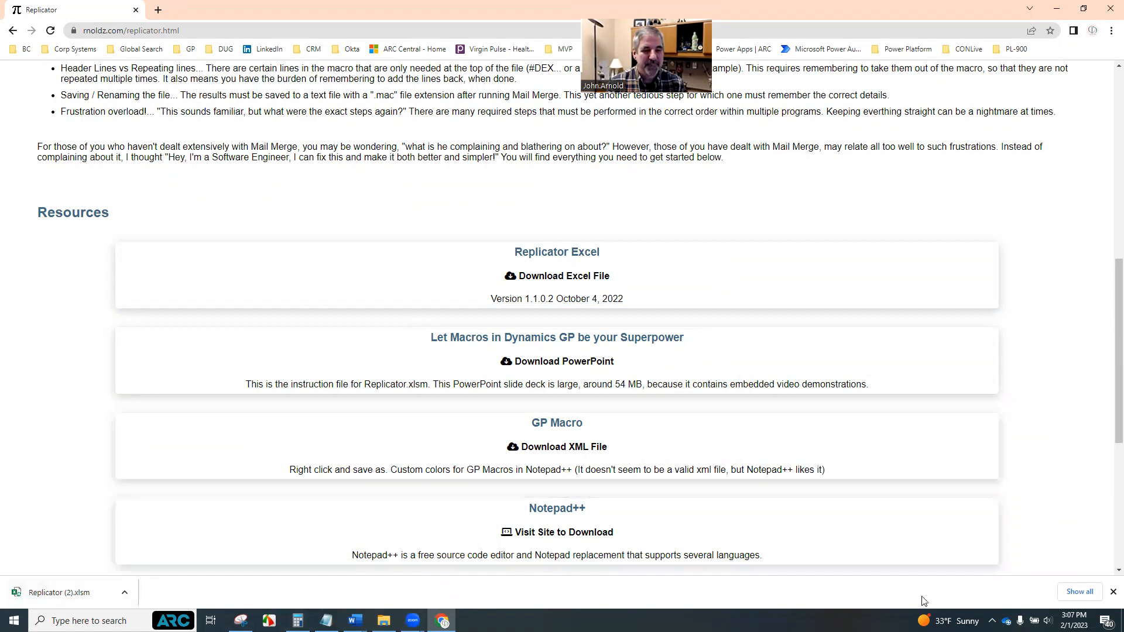
pyautogui.click(124, 593)
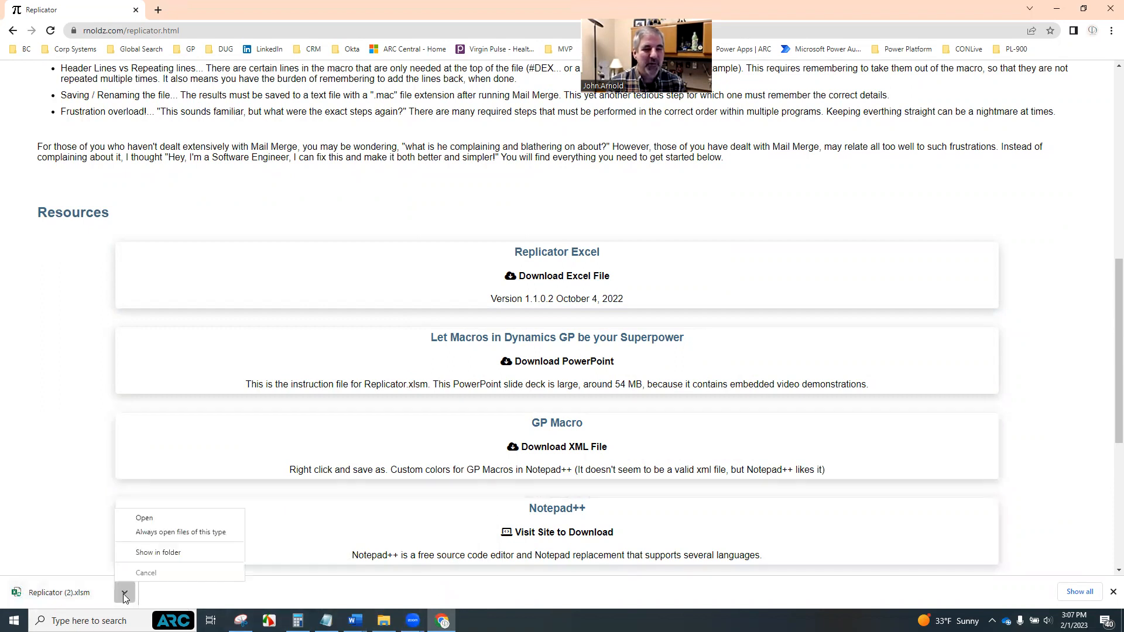
pyautogui.click(160, 552)
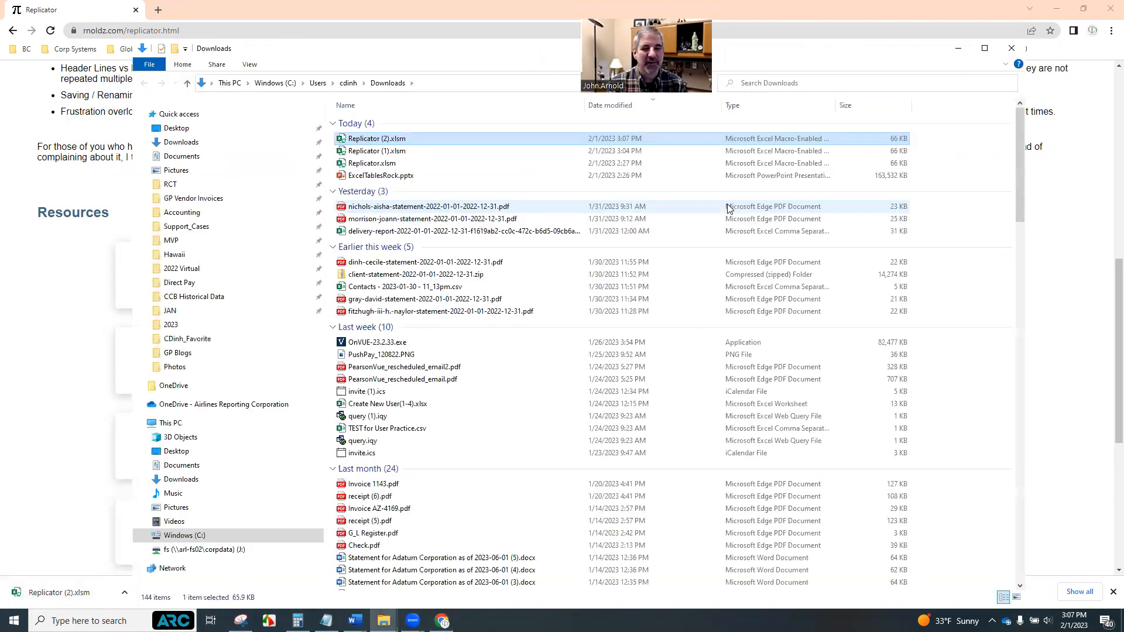
pyautogui.doubleClick(399, 140)
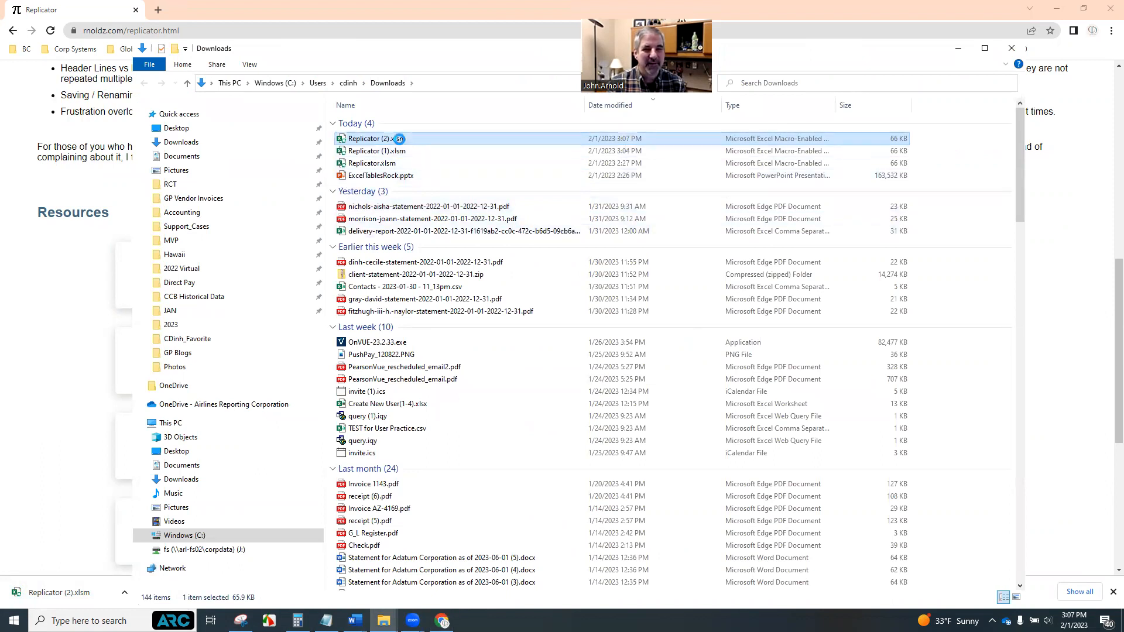
# Unblock the downloaded Replicator (2).xlsm in its file properties and apply the change
pyautogui.rightClick(399, 139)
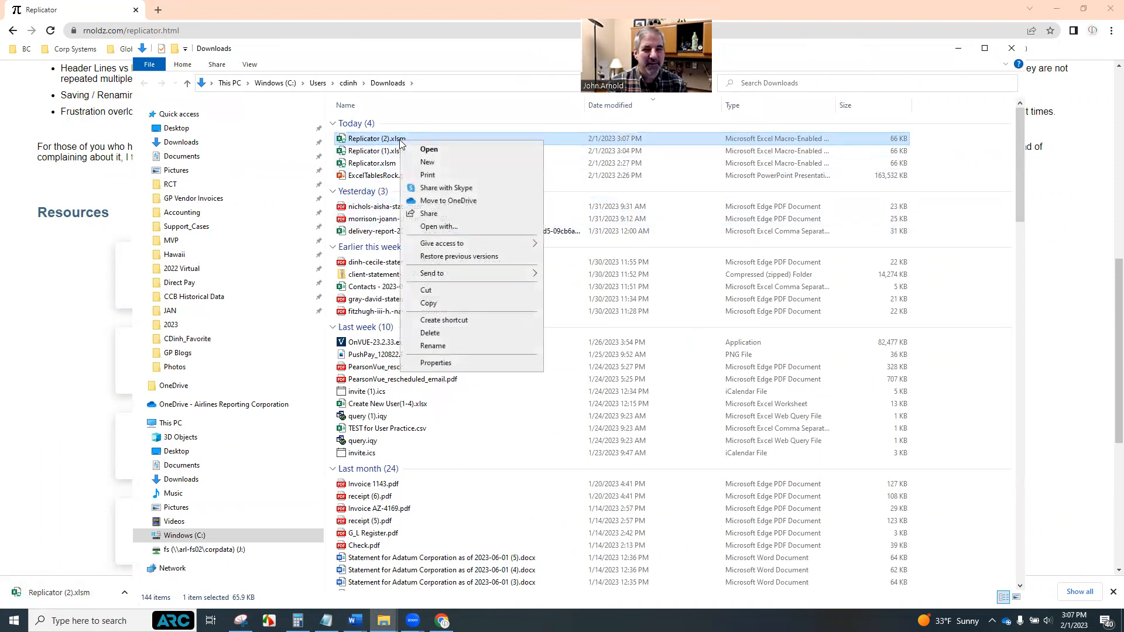
pyautogui.click(434, 363)
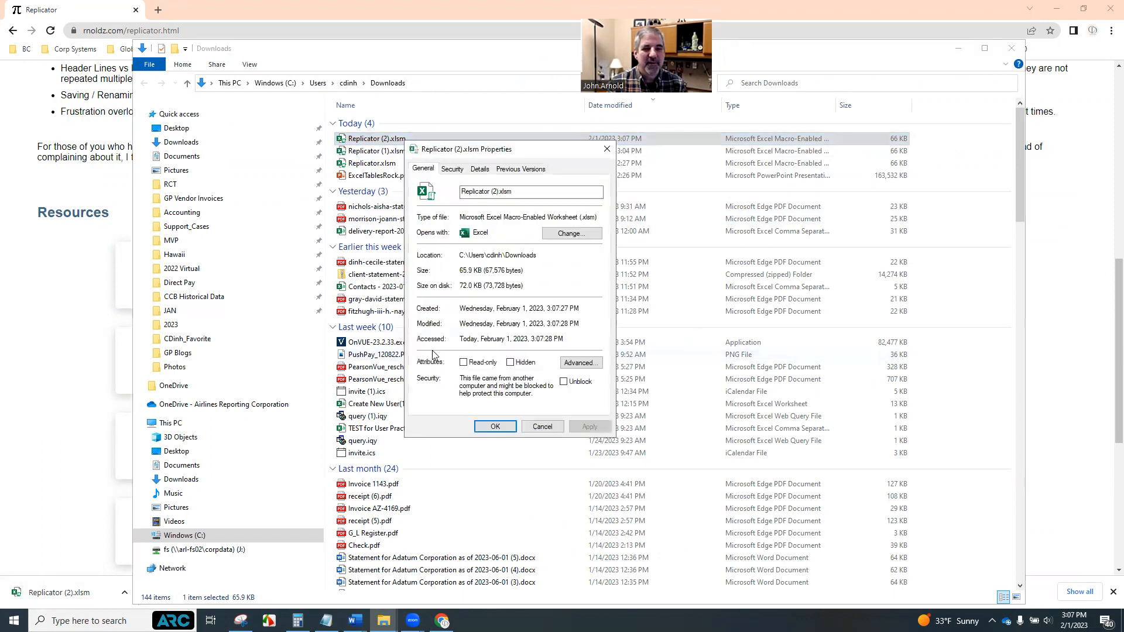
pyautogui.click(564, 384)
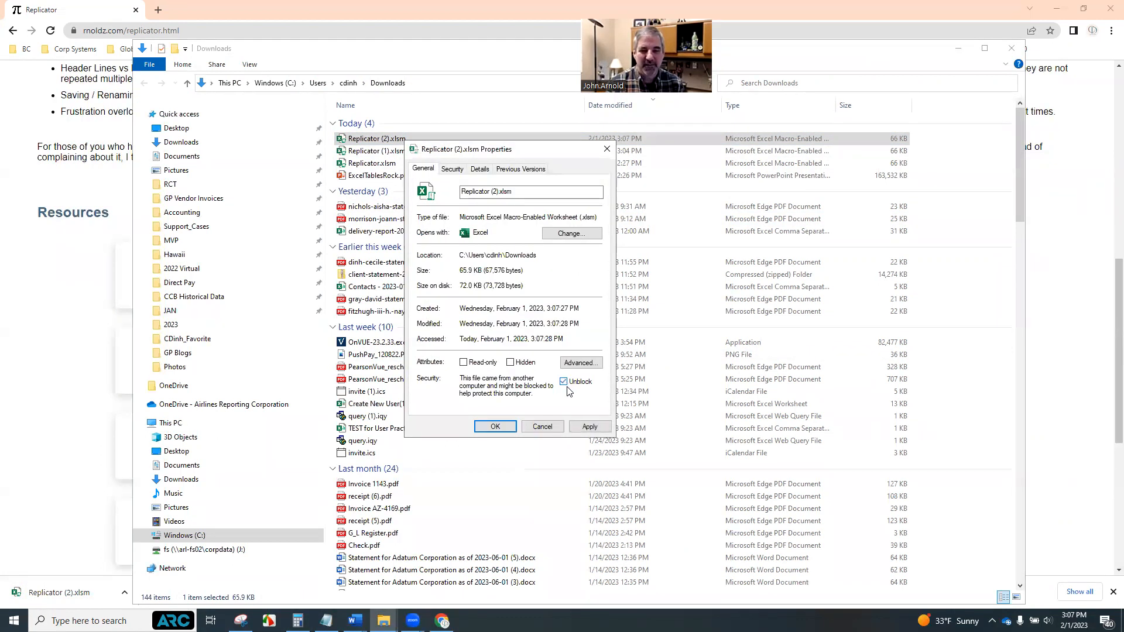
pyautogui.click(589, 427)
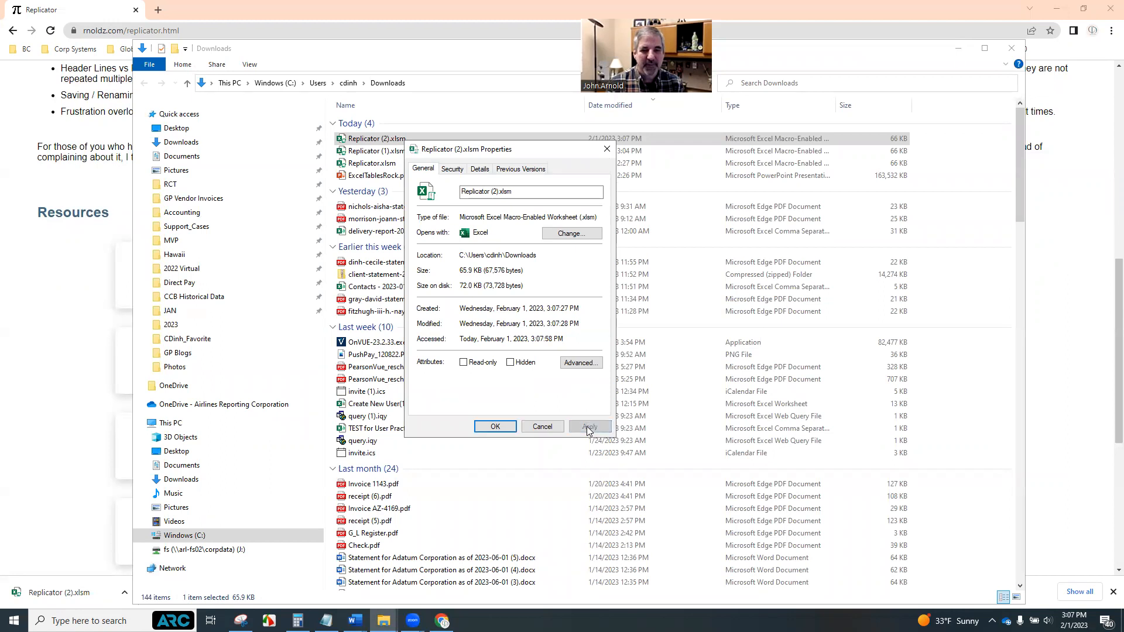
pyautogui.click(495, 426)
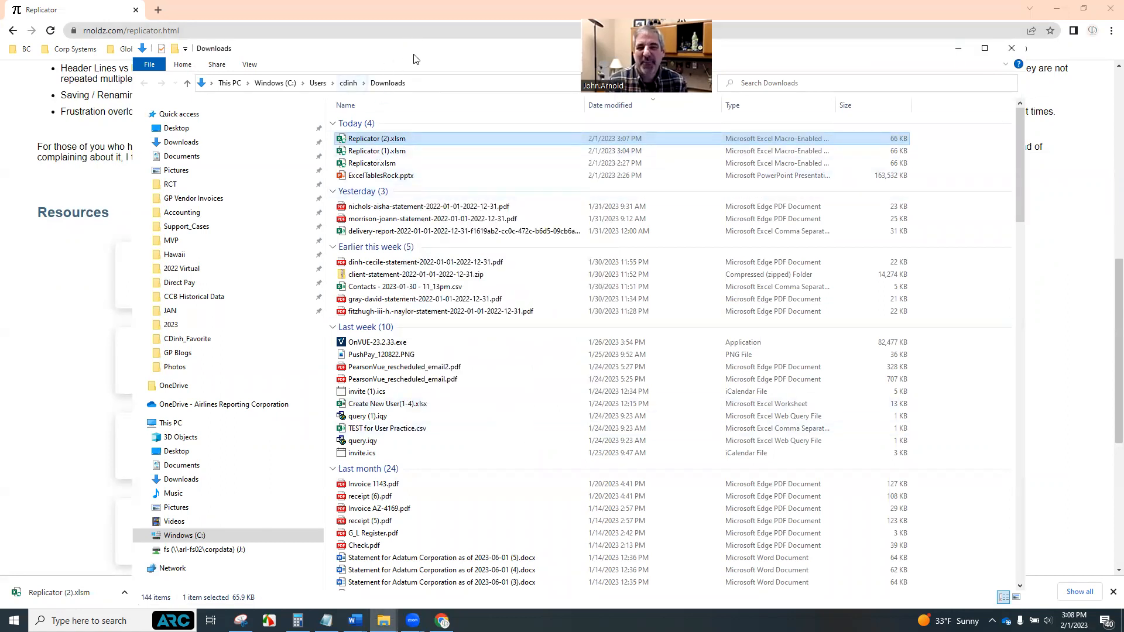
# Open Replicator.xlsm from the Support_Cases > 2023 > GPUG folder
pyautogui.moveTo(418, 59); pyautogui.dragTo(434, 68)
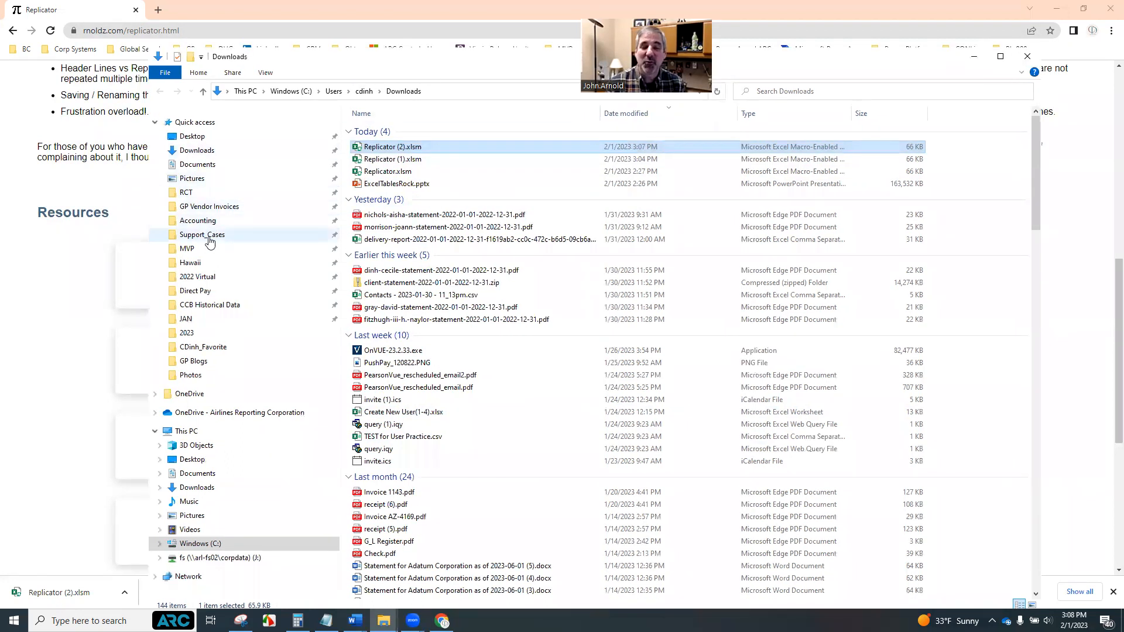
pyautogui.click(209, 240)
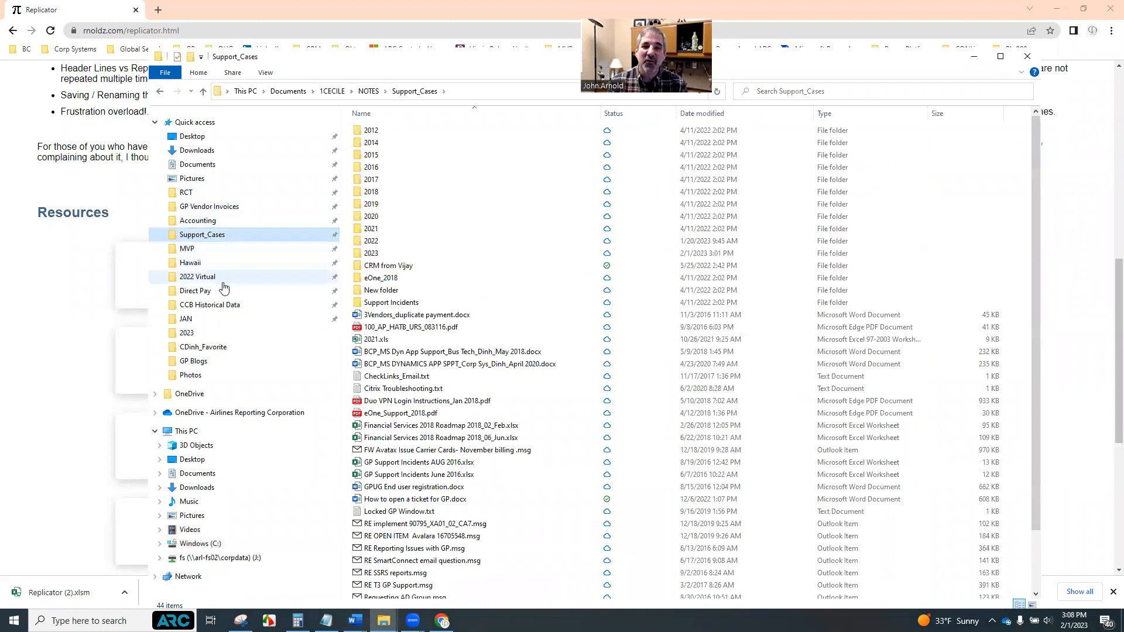
pyautogui.doubleClick(370, 254)
pyautogui.click(384, 229)
pyautogui.doubleClick(384, 229)
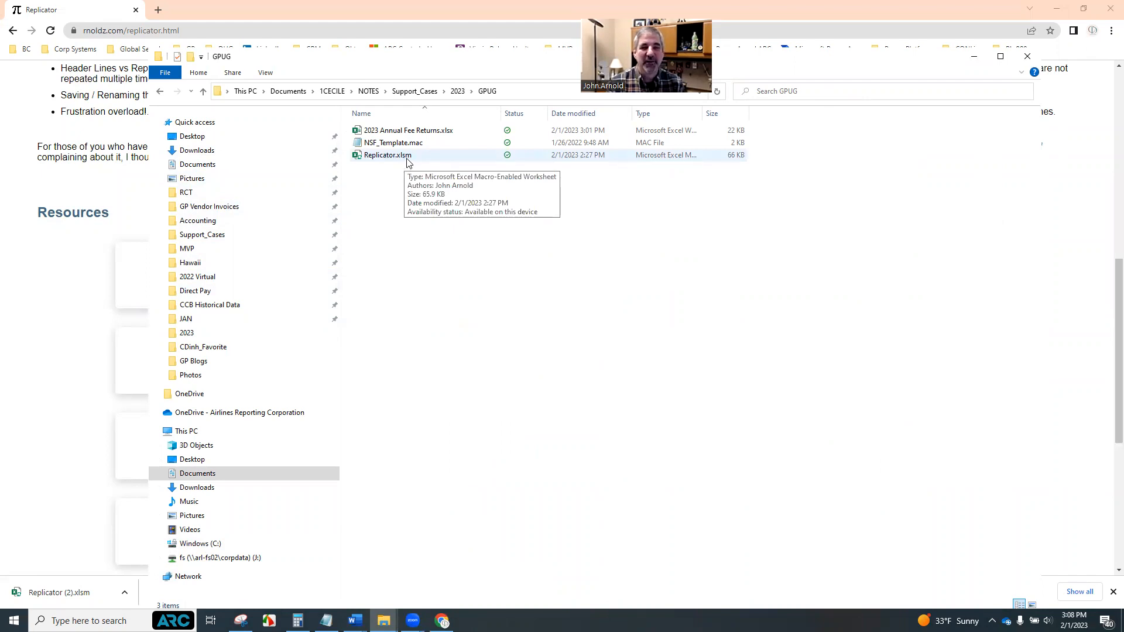
pyautogui.click(408, 164)
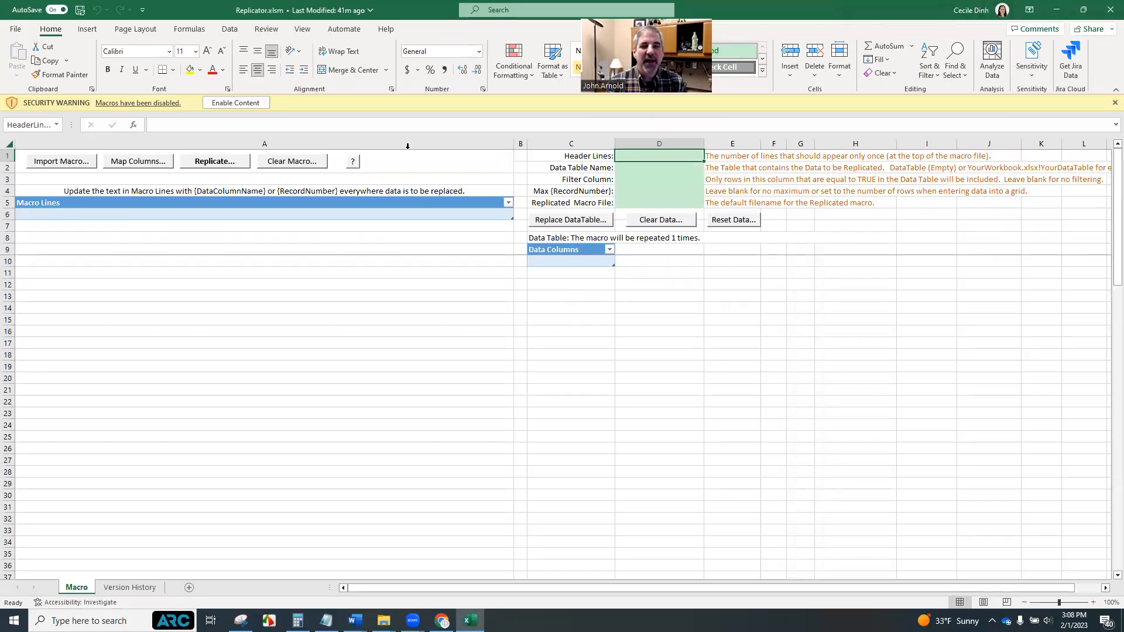
# Enable the workbook's content, make it a trusted document, and save it
pyautogui.click(246, 104)
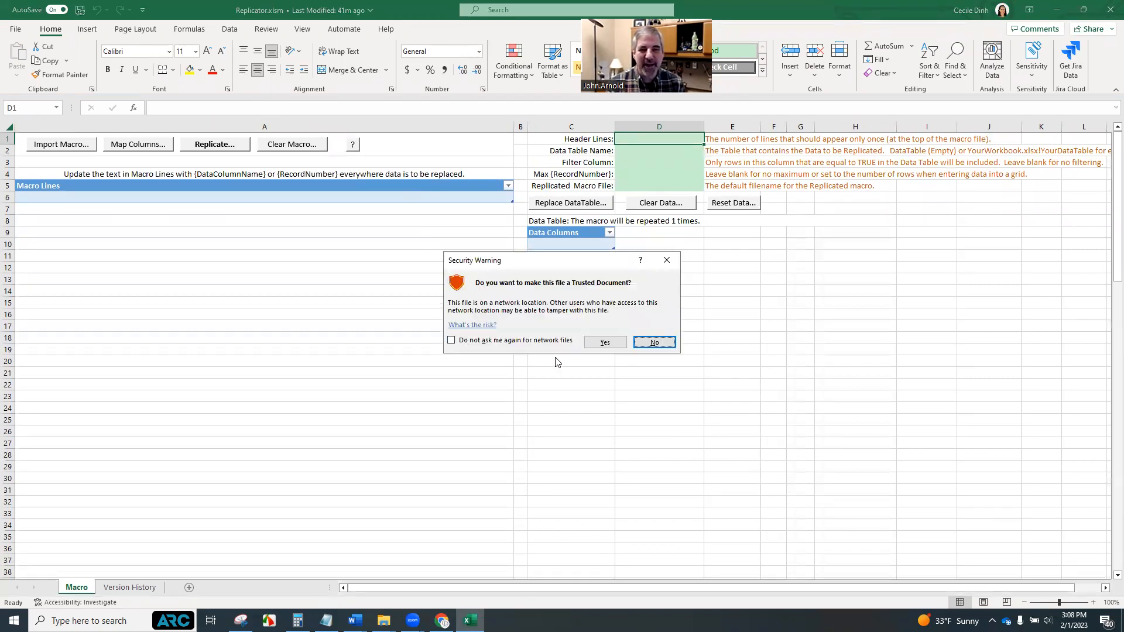
pyautogui.click(612, 346)
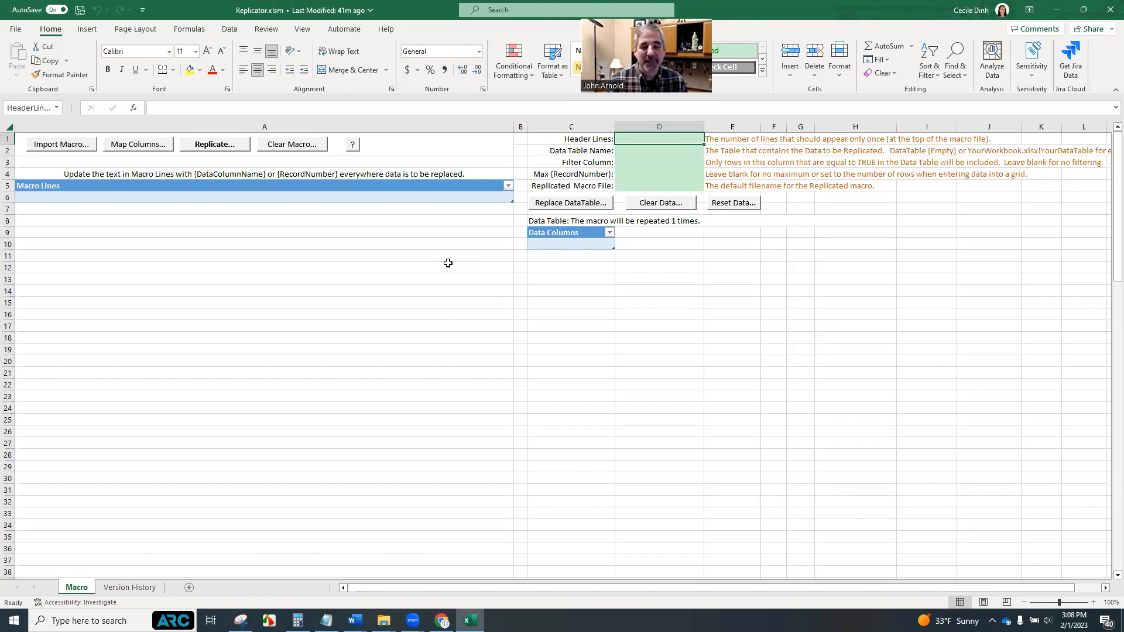
pyautogui.hotkey('ctrl', 's')
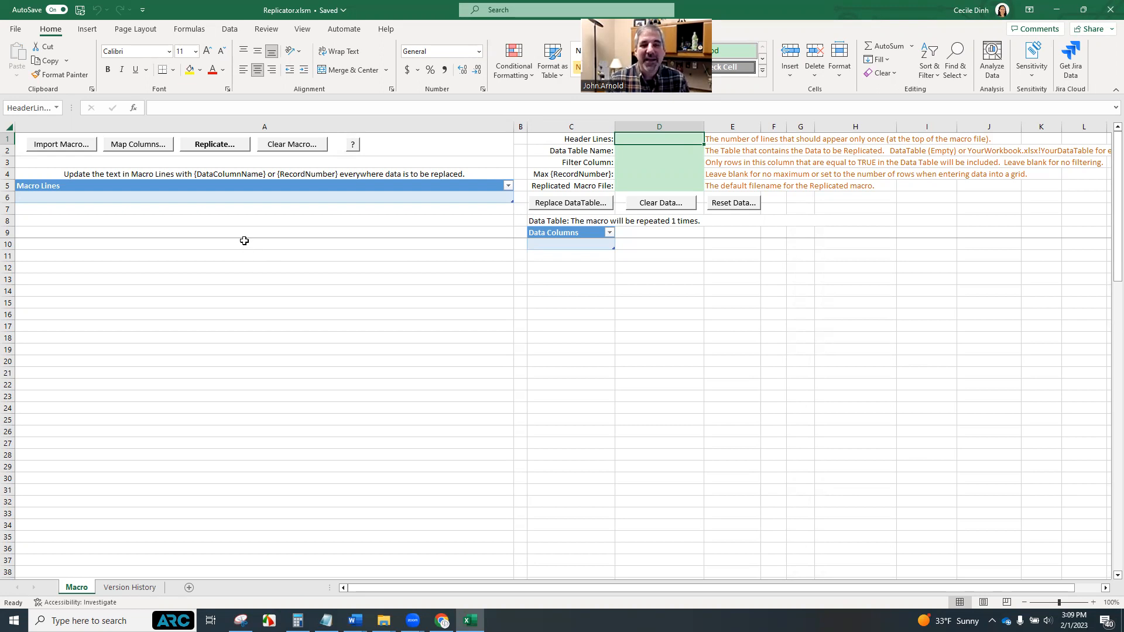
# Import the NSF_Template.mac macro file from the Support_Cases > 2023 > GPUG folder
pyautogui.click(55, 150)
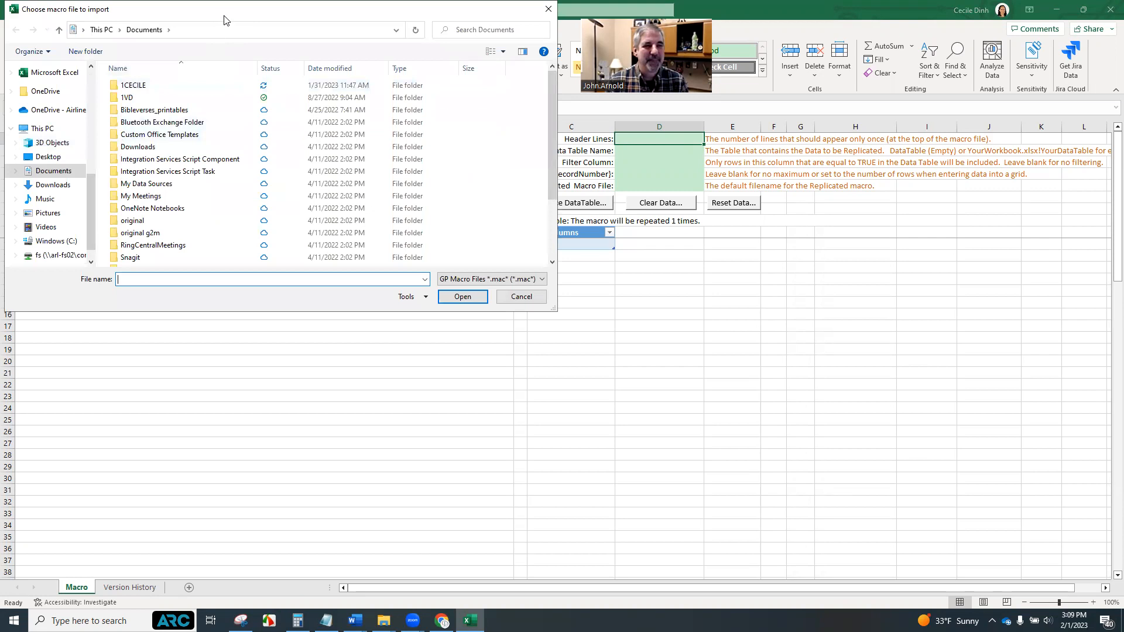
pyautogui.doubleClick(348, 172)
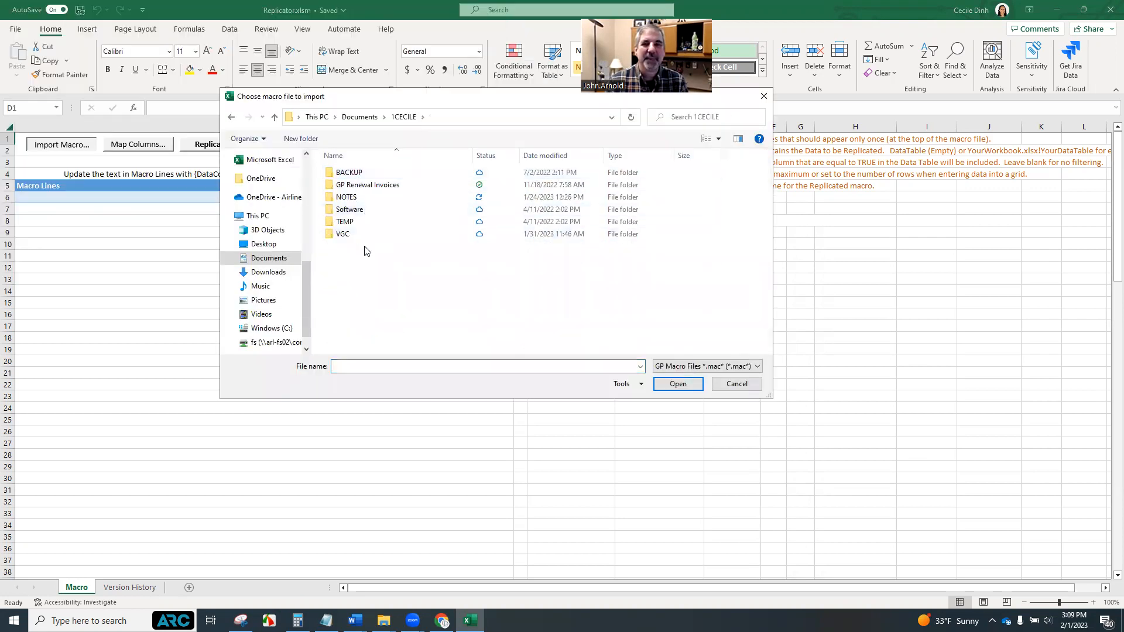
pyautogui.doubleClick(370, 198)
pyautogui.scroll(-3, 380, 293)
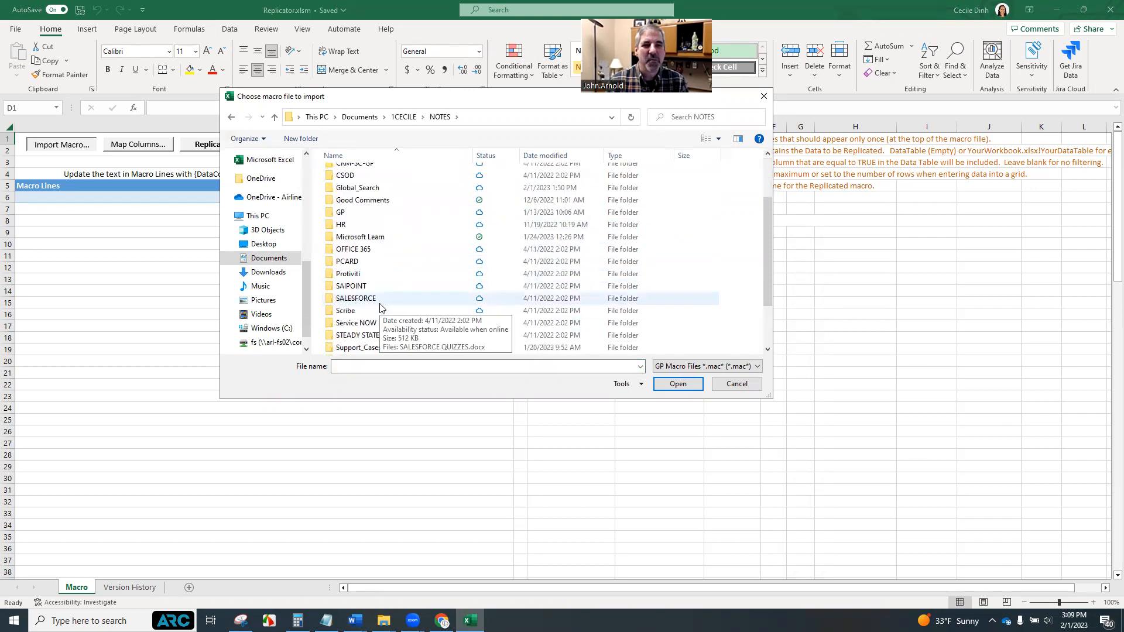
pyautogui.scroll(-1, 388, 293)
pyautogui.doubleClick(389, 293)
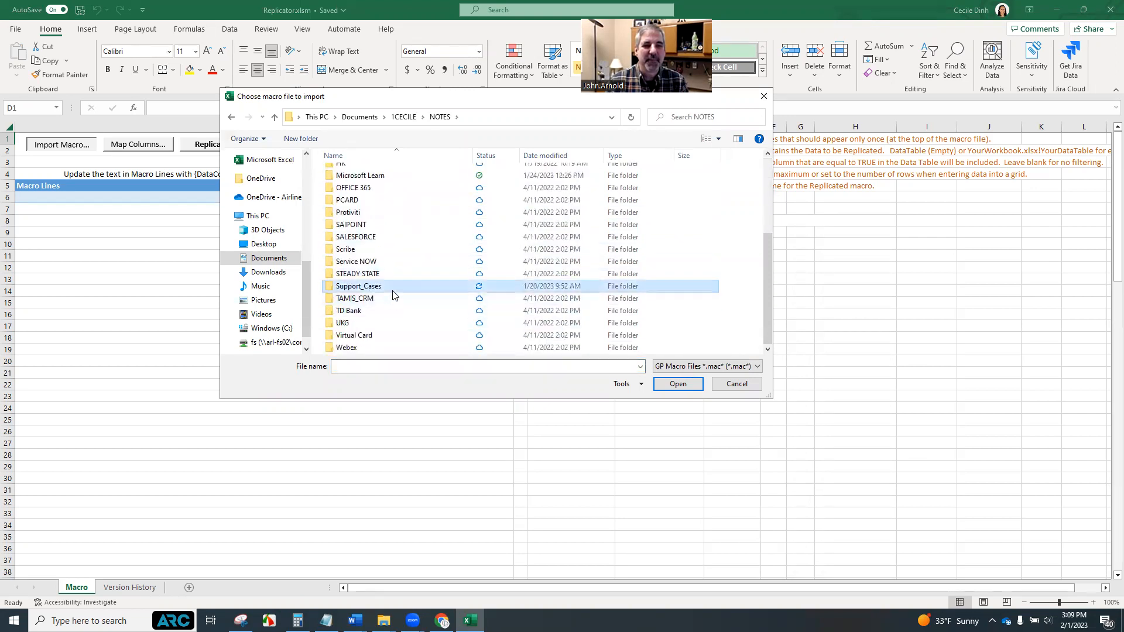
pyautogui.doubleClick(370, 296)
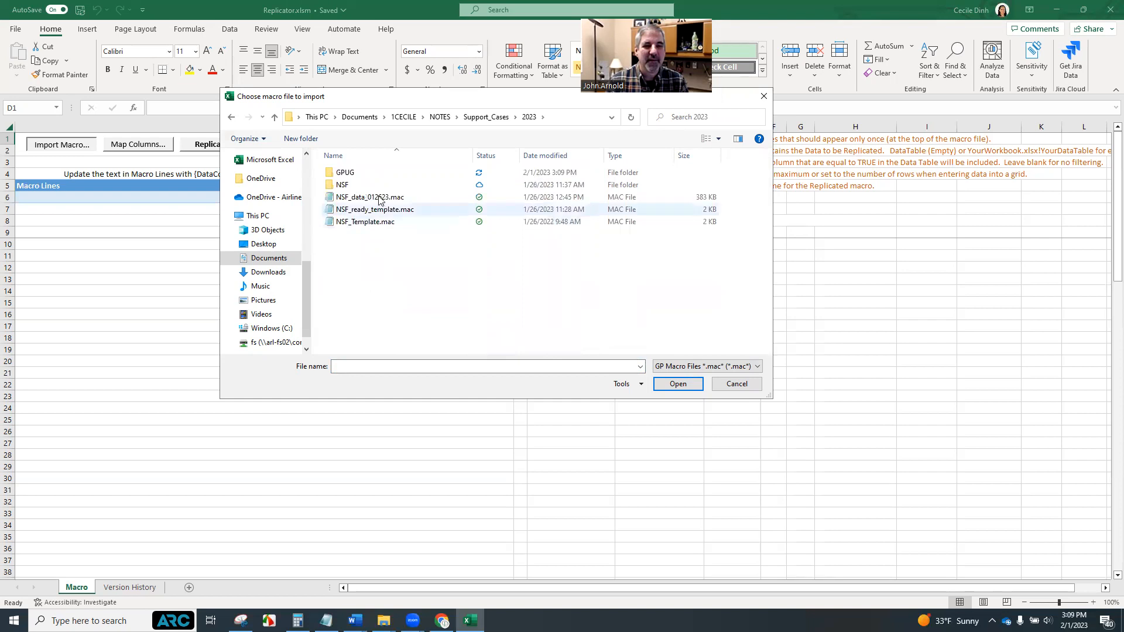
pyautogui.doubleClick(375, 174)
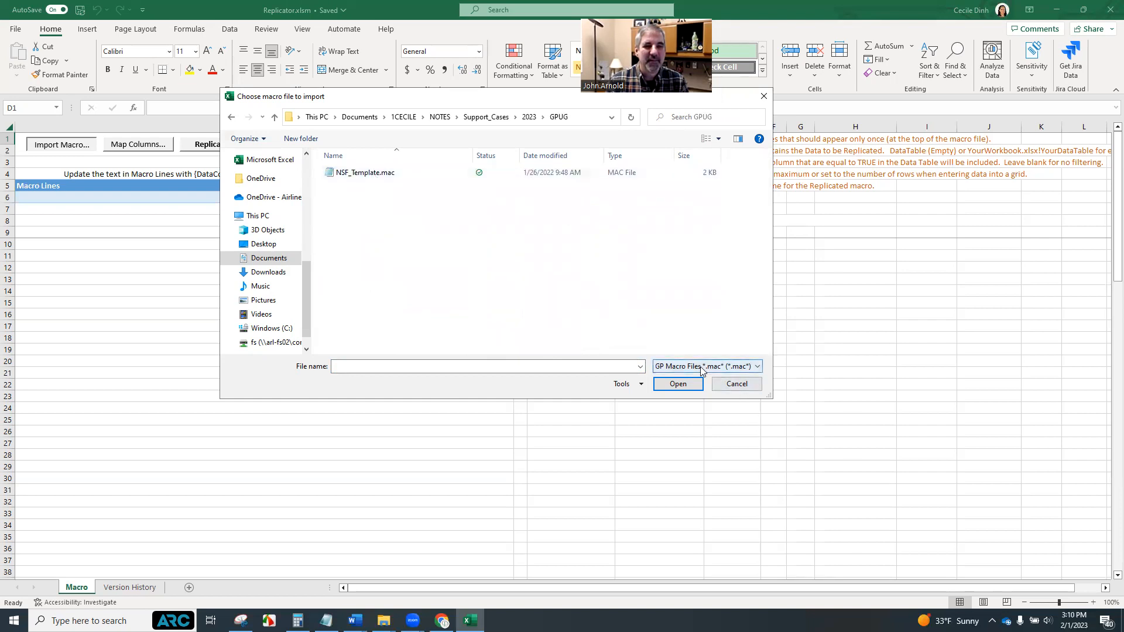
pyautogui.click(373, 175)
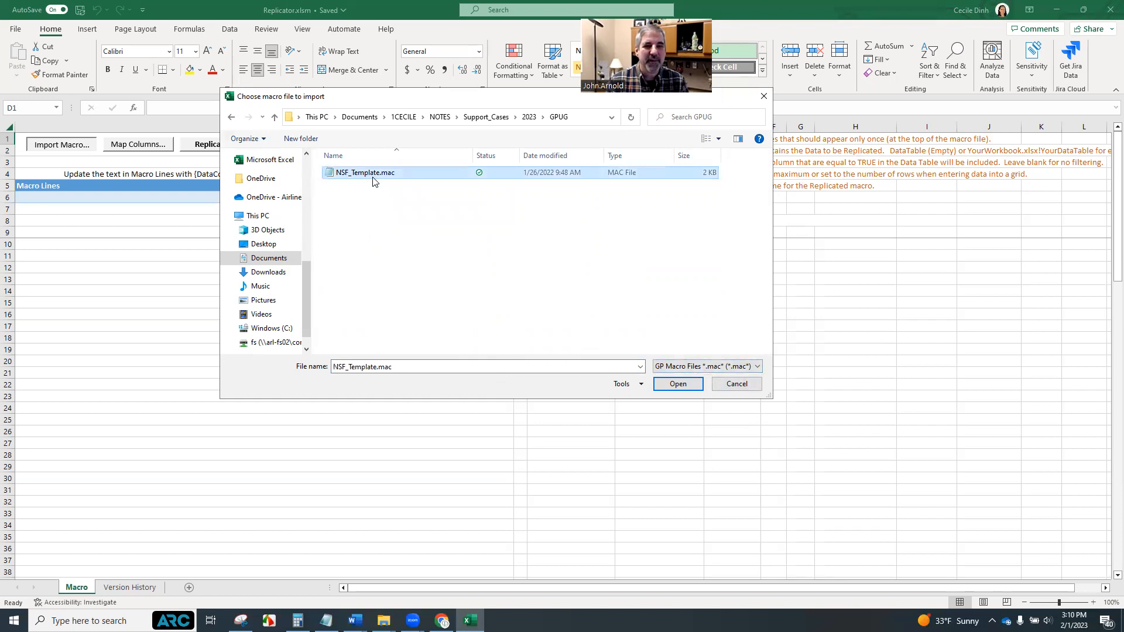
pyautogui.click(675, 385)
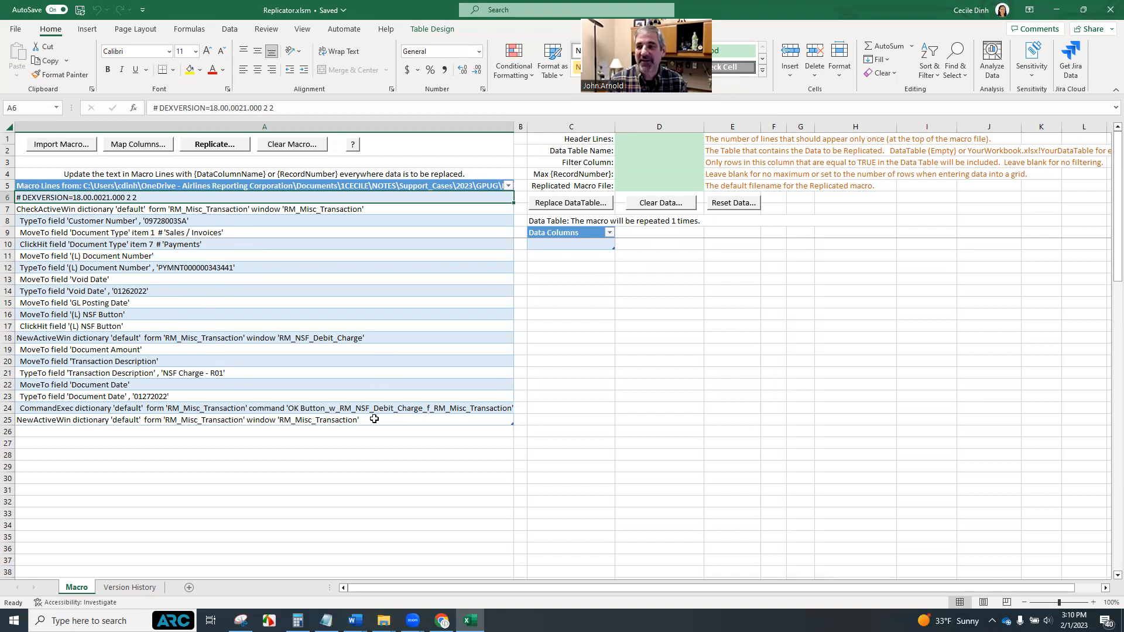
# Open the 2023 Annual Fee Returns.xlsx workbook from the GPUG folder
pyautogui.click(383, 620)
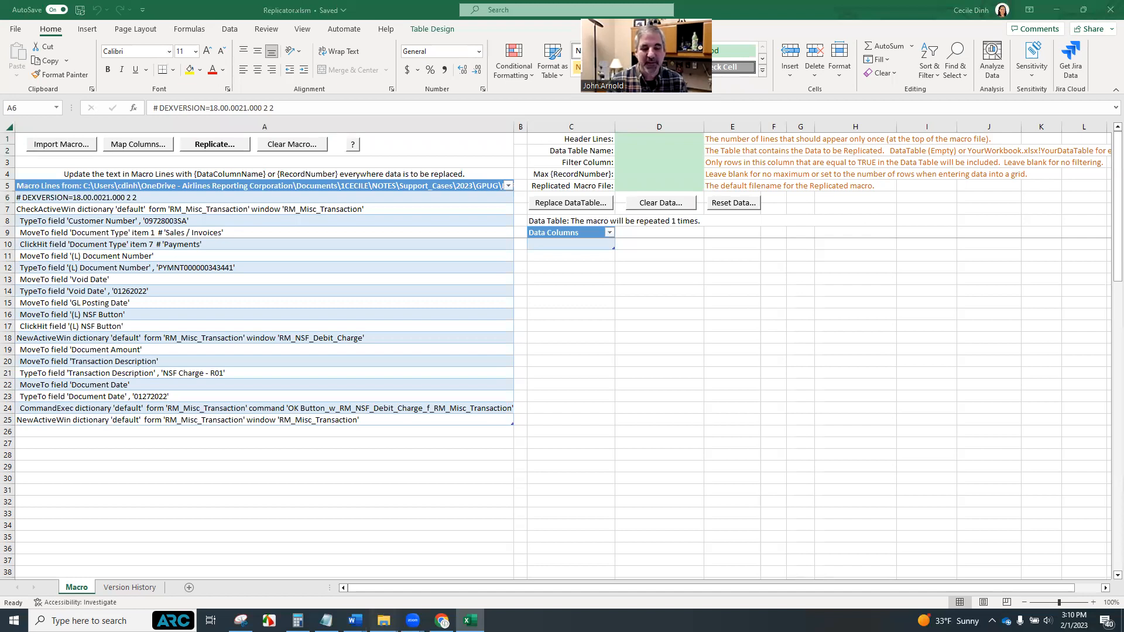
pyautogui.moveTo(384, 621)
pyautogui.click(336, 573)
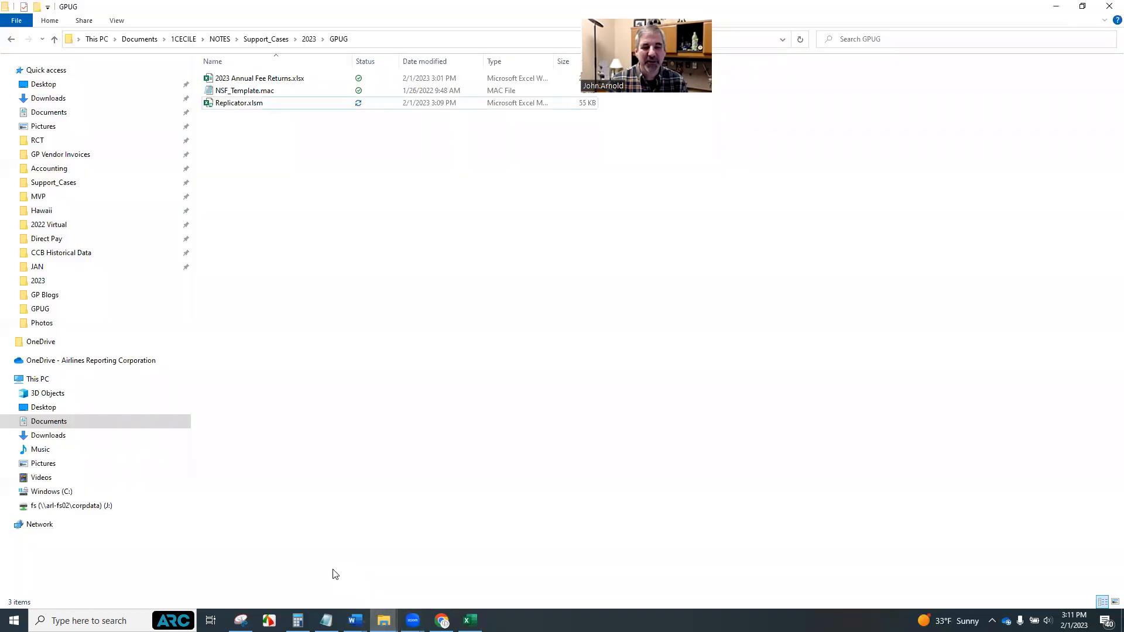
pyautogui.click(273, 82)
pyautogui.doubleClick(272, 83)
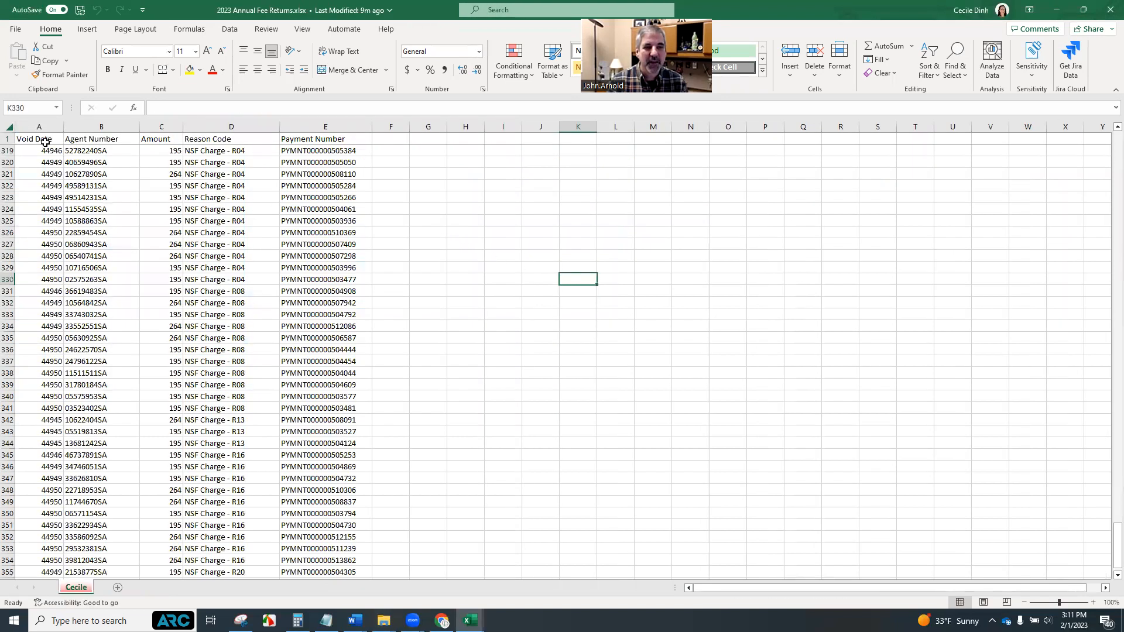
# Examine the data's column headers and the rows from the top of the sheet
pyautogui.click(110, 139)
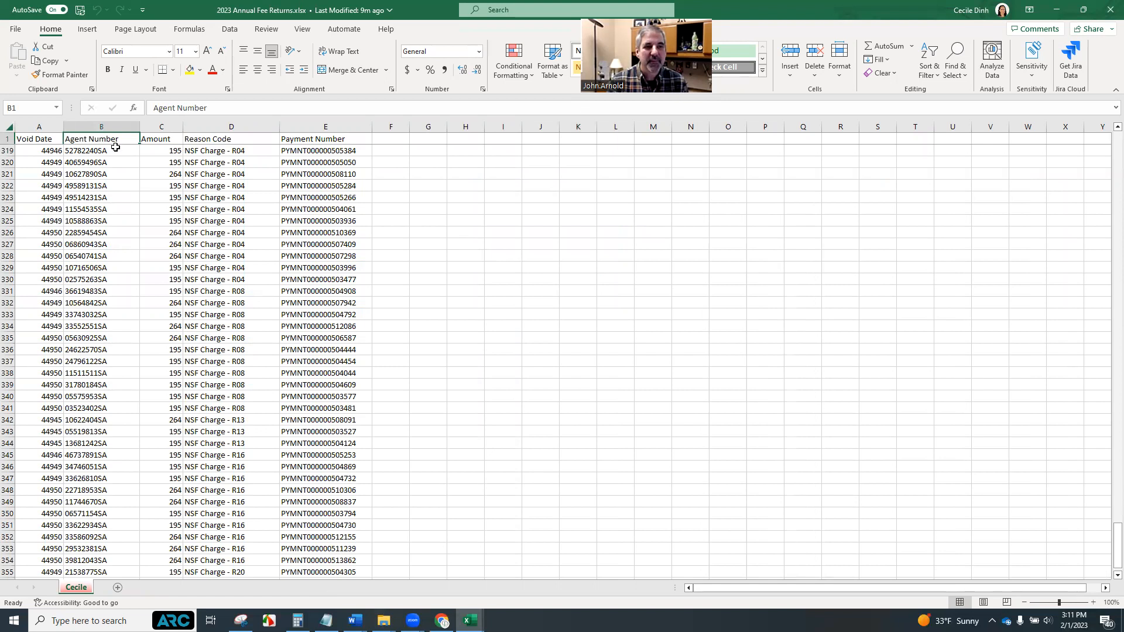
pyautogui.click(228, 139)
pyautogui.click(327, 139)
pyautogui.click(605, 242)
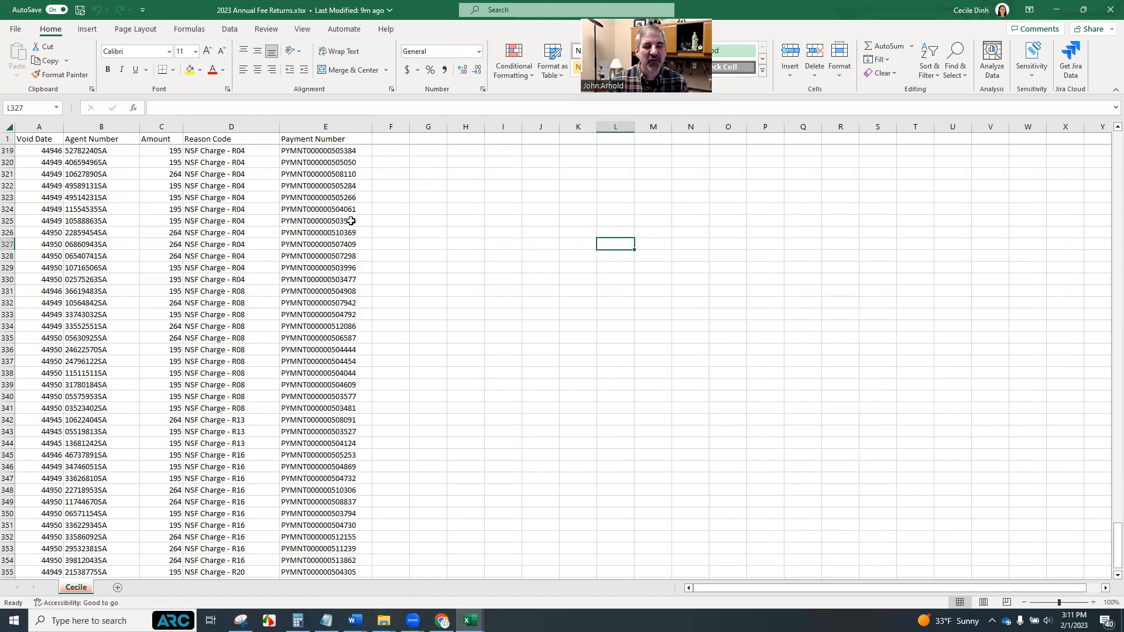
pyautogui.scroll(10, 68, 163)
pyautogui.moveTo(1115, 490); pyautogui.dragTo(1107, 135)
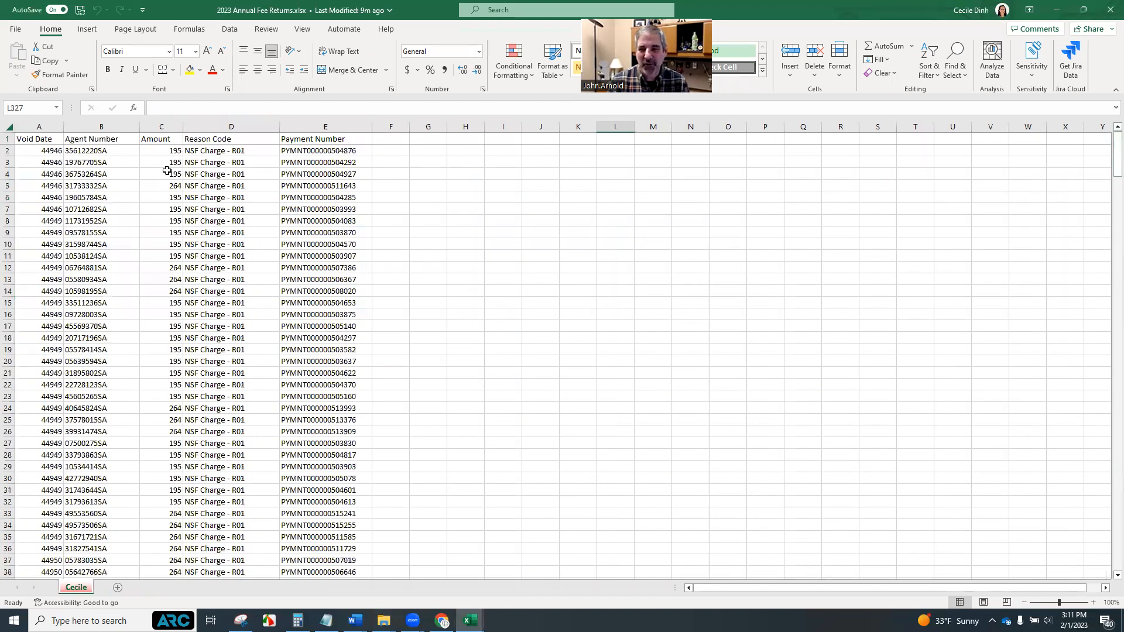
# Format the Void Date column as Date in the first date type, then save the workbook
pyautogui.click(44, 127)
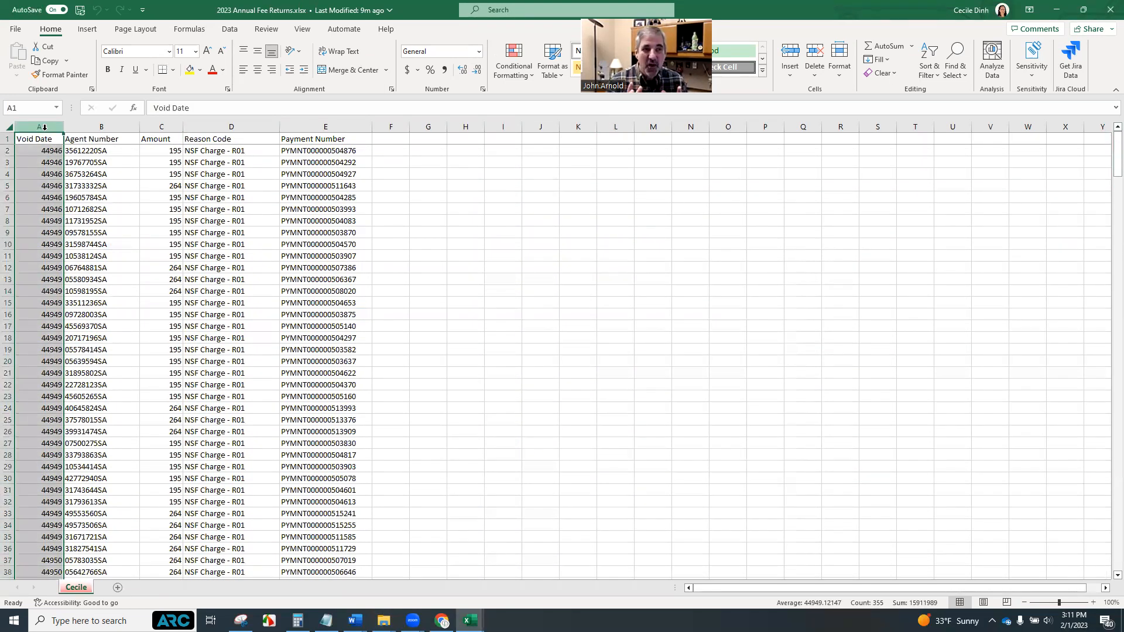
pyautogui.click(530, 221)
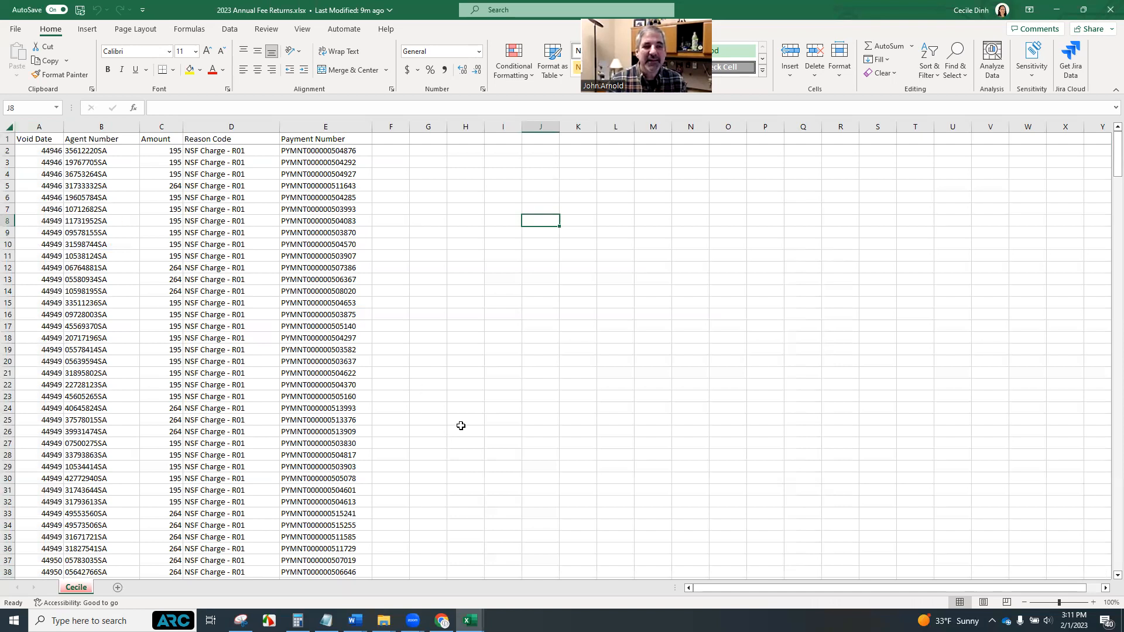
pyautogui.rightClick(33, 129)
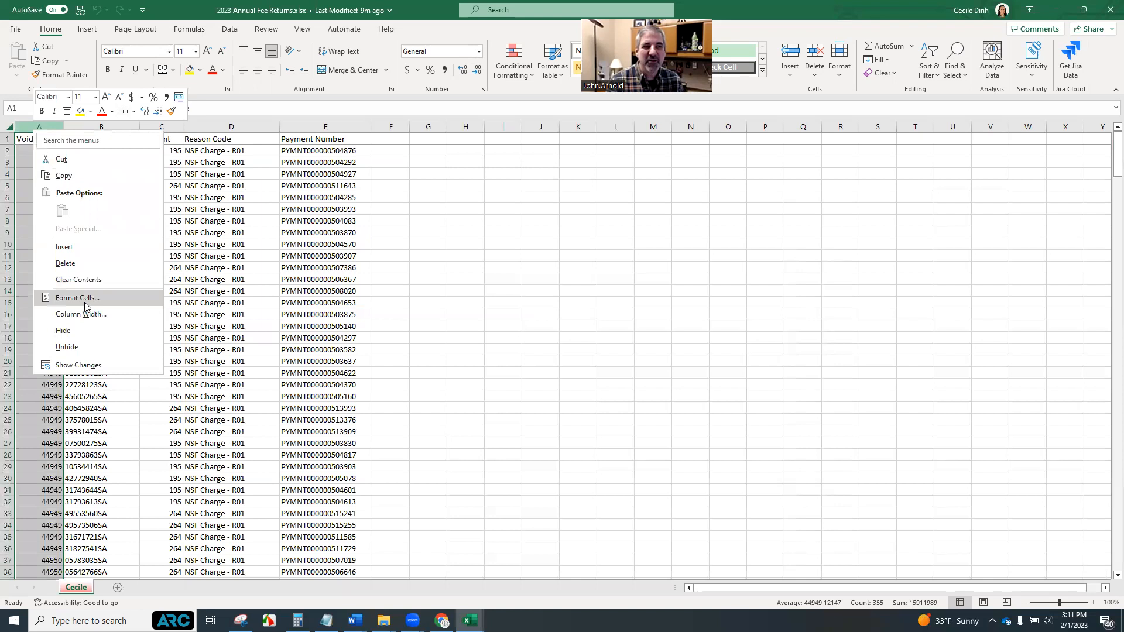
pyautogui.click(104, 299)
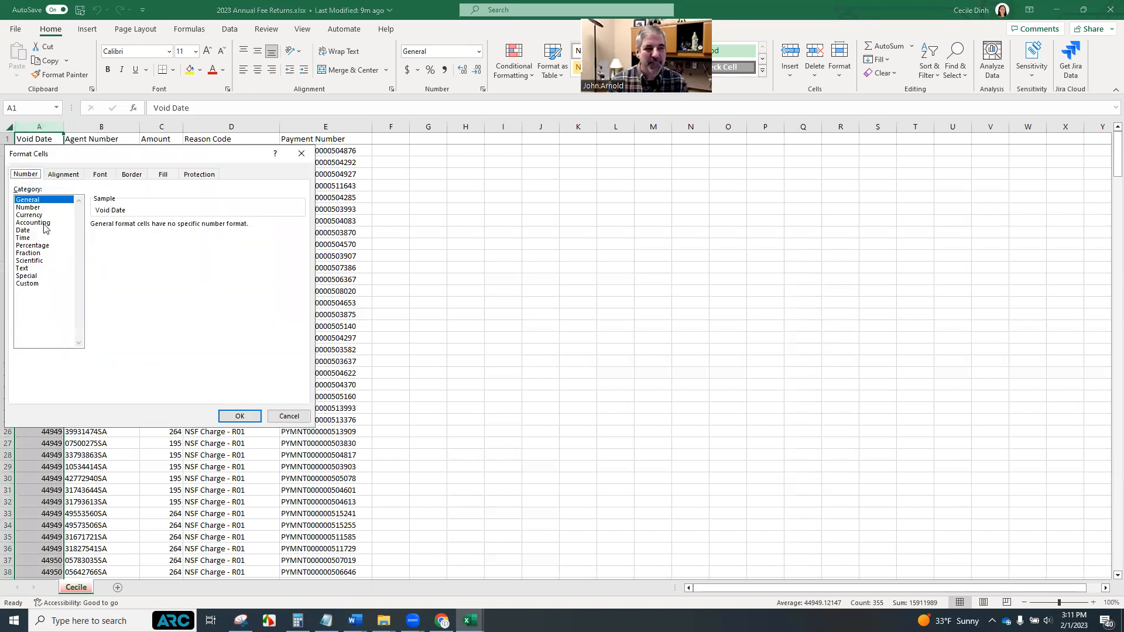
pyautogui.click(44, 230)
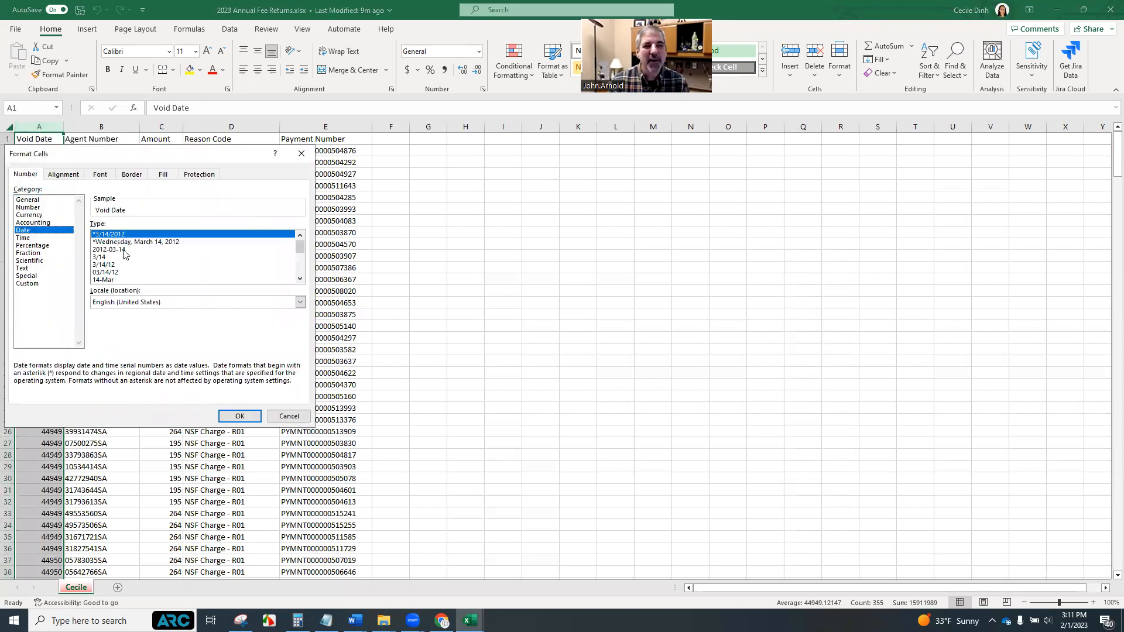
pyautogui.click(240, 416)
pyautogui.click(32, 215)
pyautogui.click(475, 279)
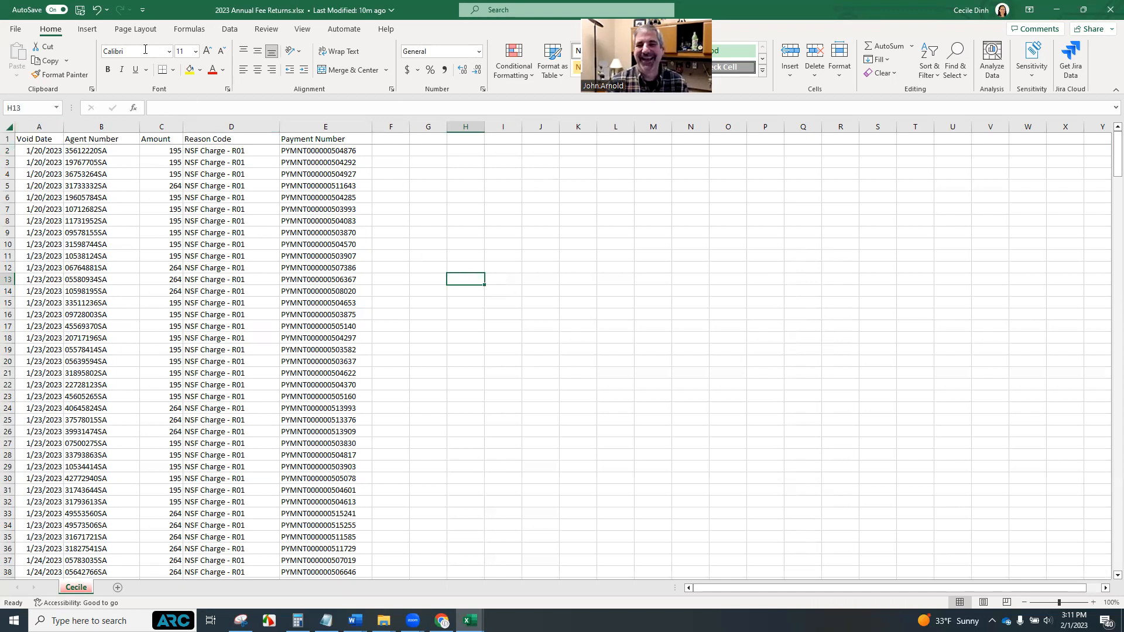
pyautogui.click(80, 10)
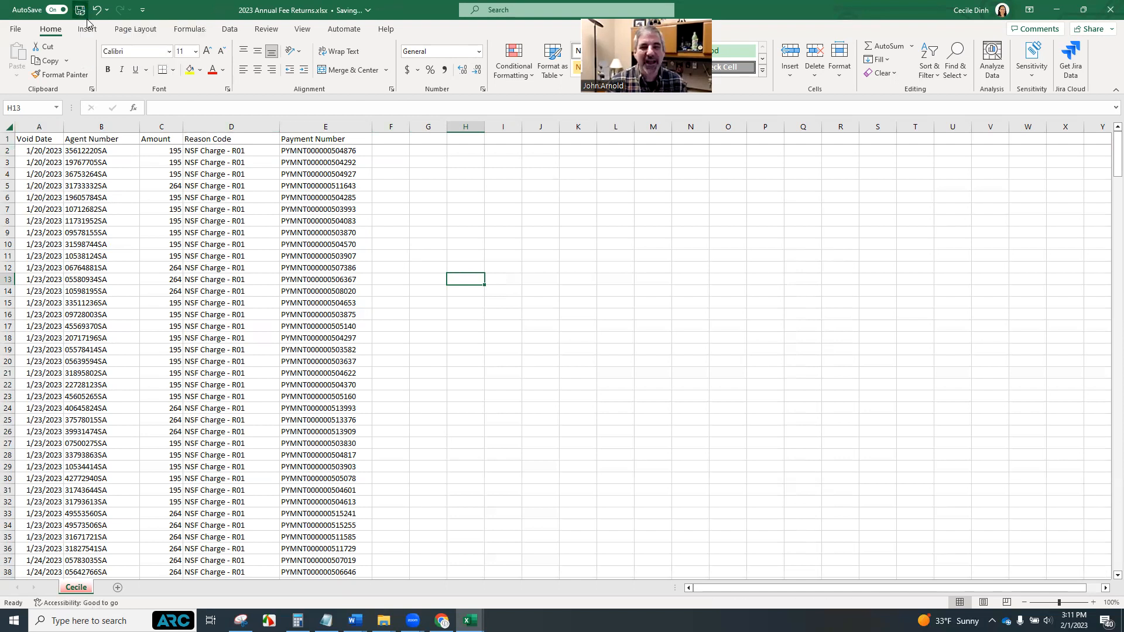
# Convert the data range $A$1:$E$355 into a table with headers
pyautogui.click(34, 138)
pyautogui.click(36, 150)
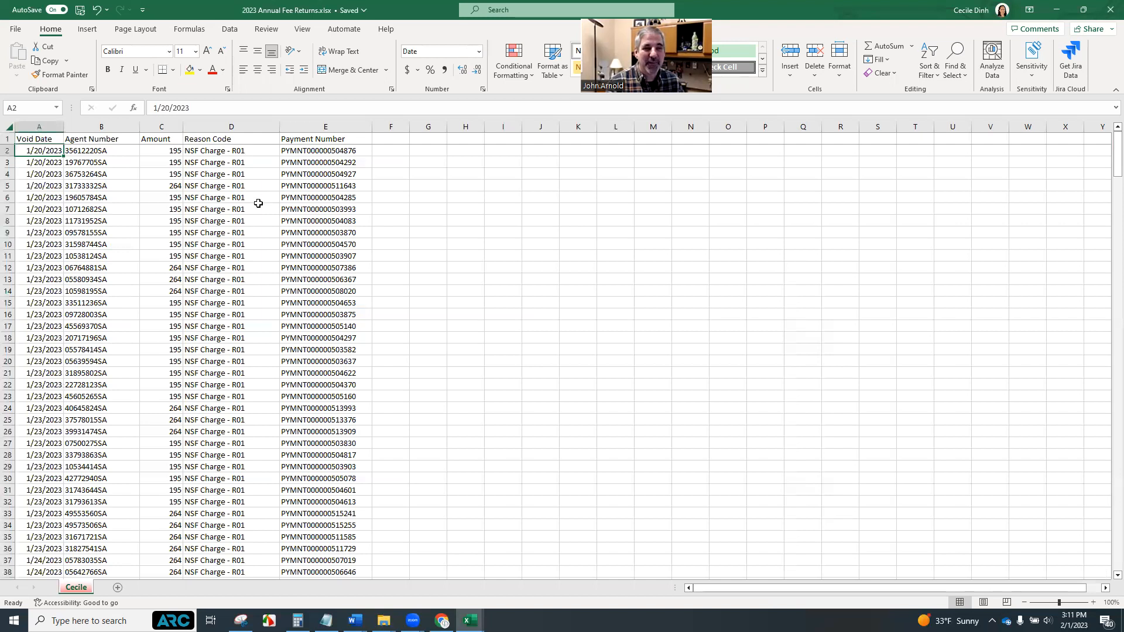
pyautogui.hotkey('ctrl', 't')
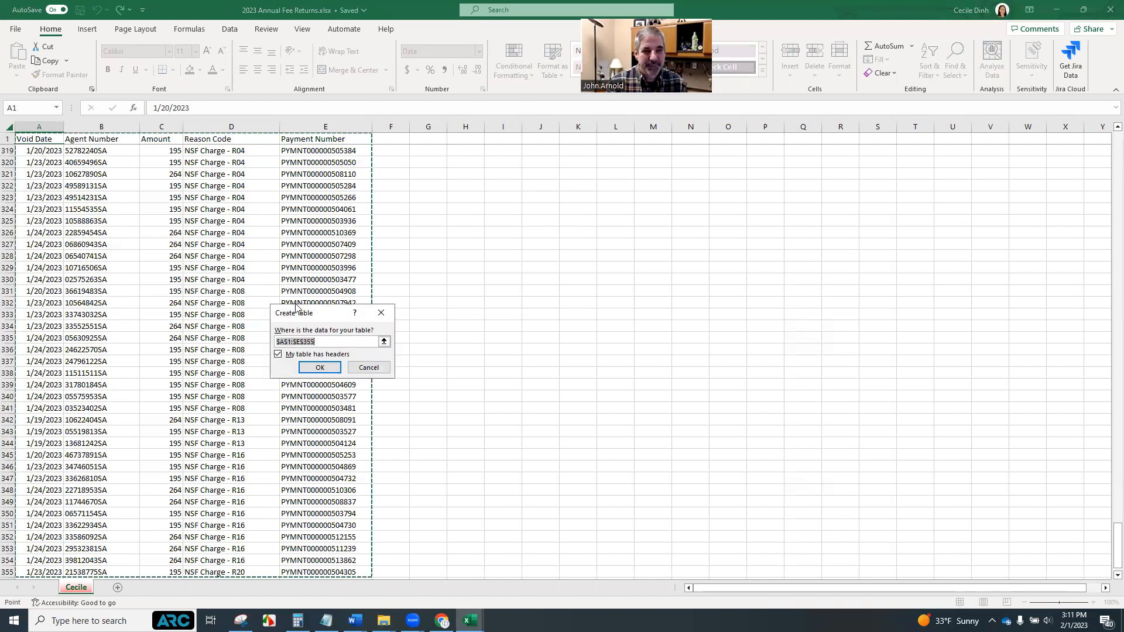
pyautogui.click(319, 368)
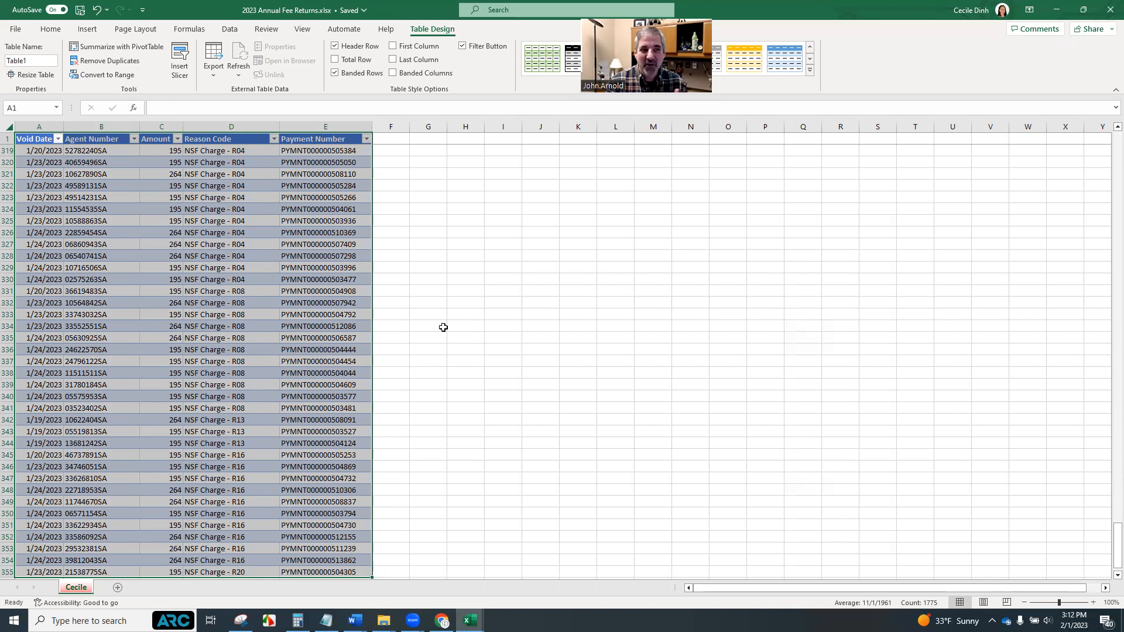
pyautogui.scroll(1, 444, 328)
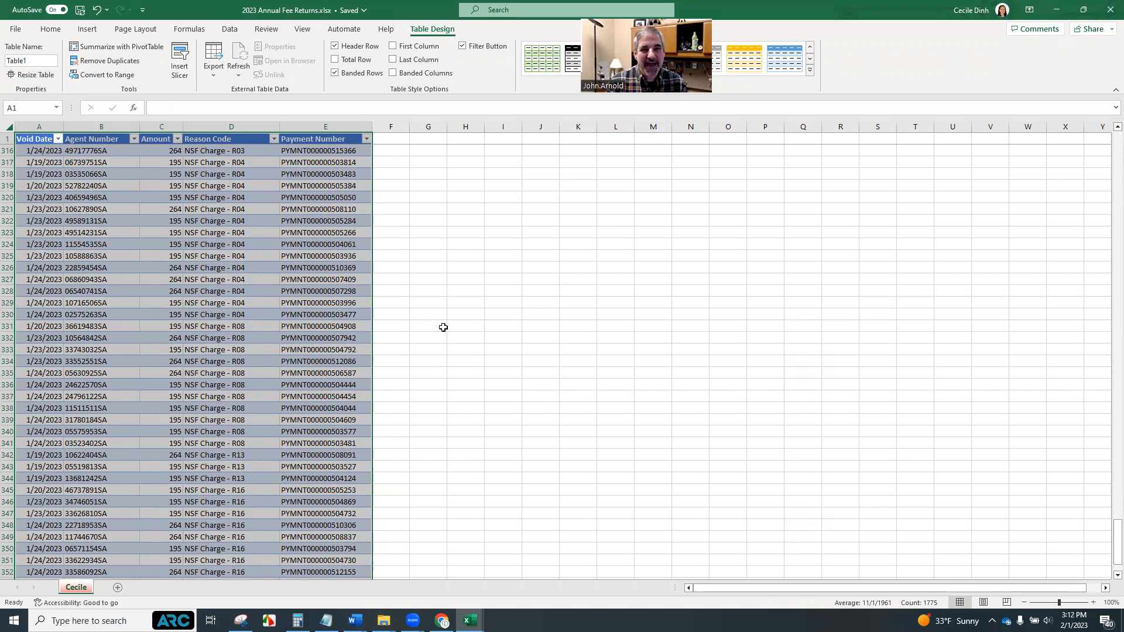
pyautogui.moveTo(1116, 530); pyautogui.dragTo(1102, 133)
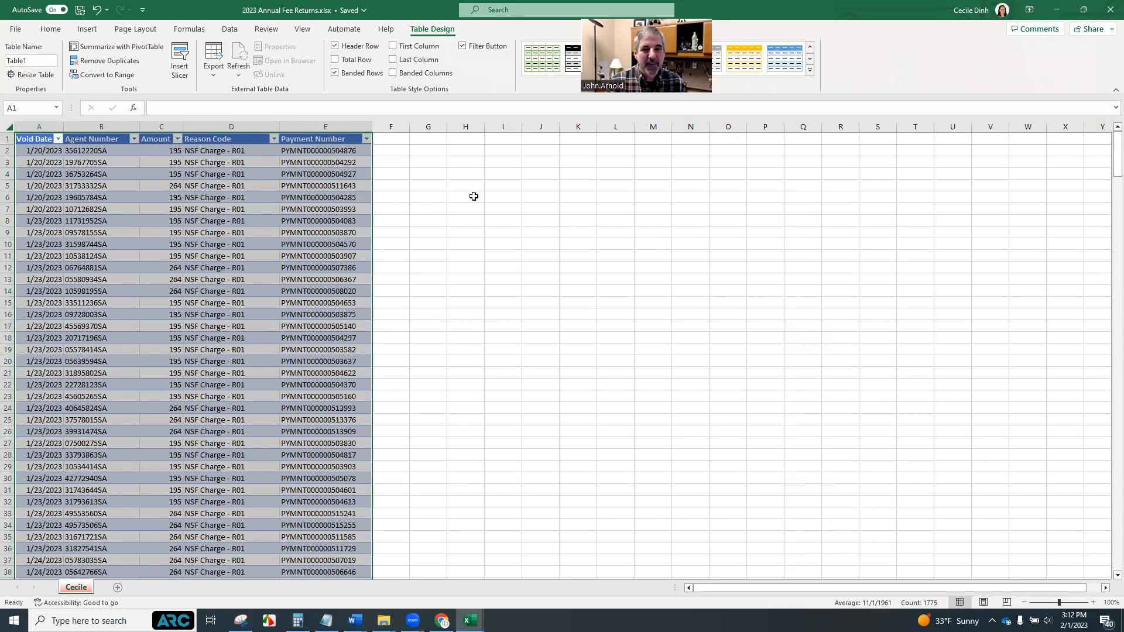
pyautogui.click(467, 177)
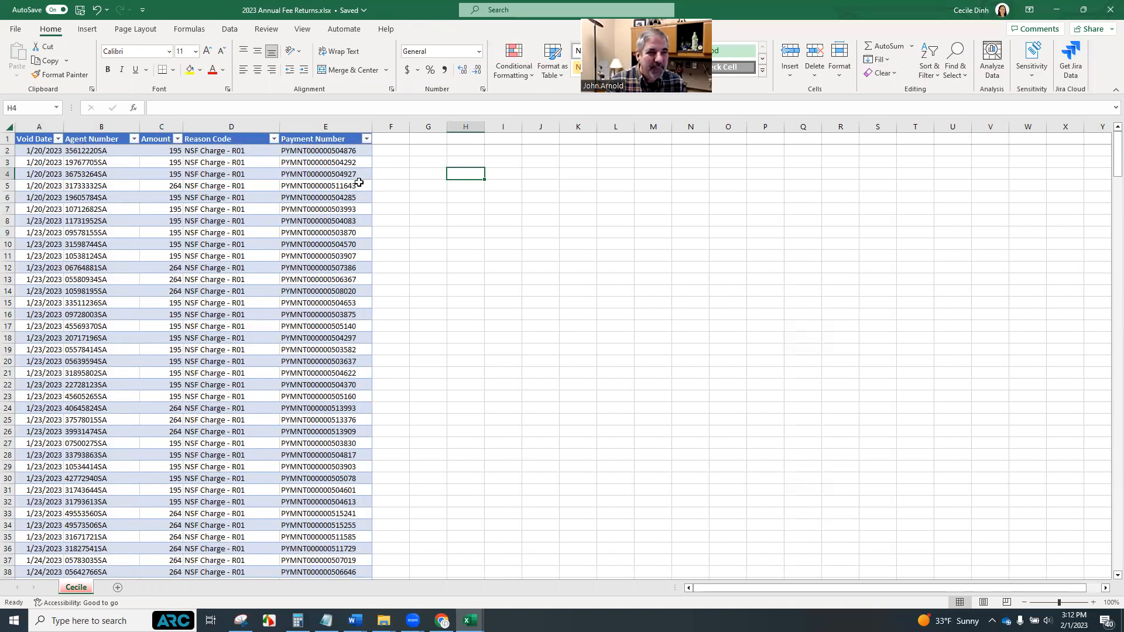
pyautogui.click(393, 150)
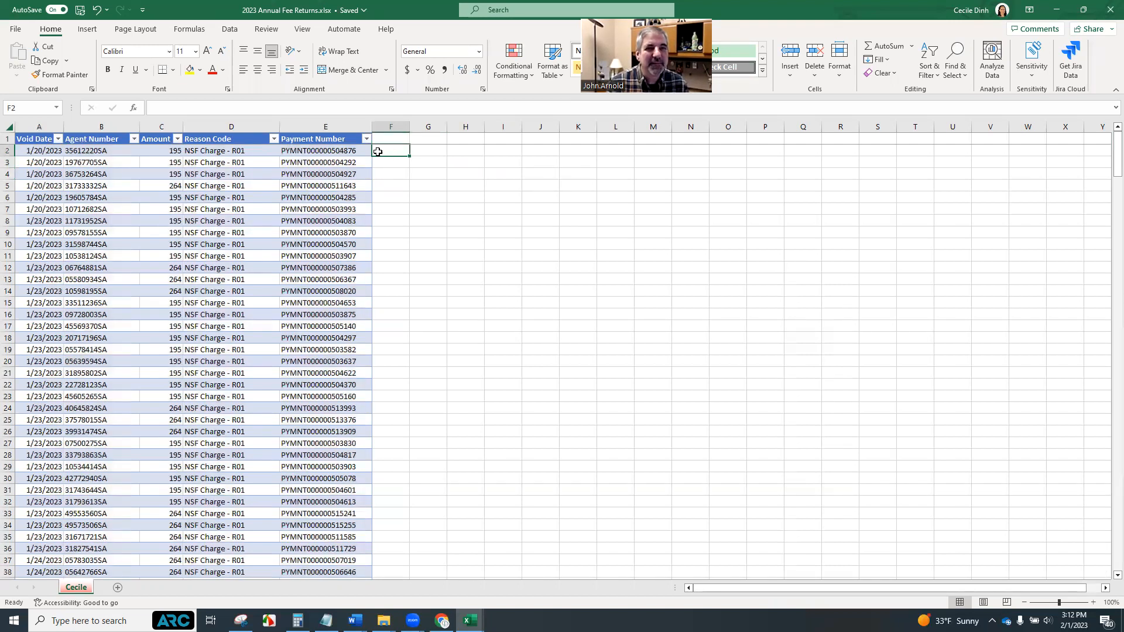
pyautogui.click(54, 157)
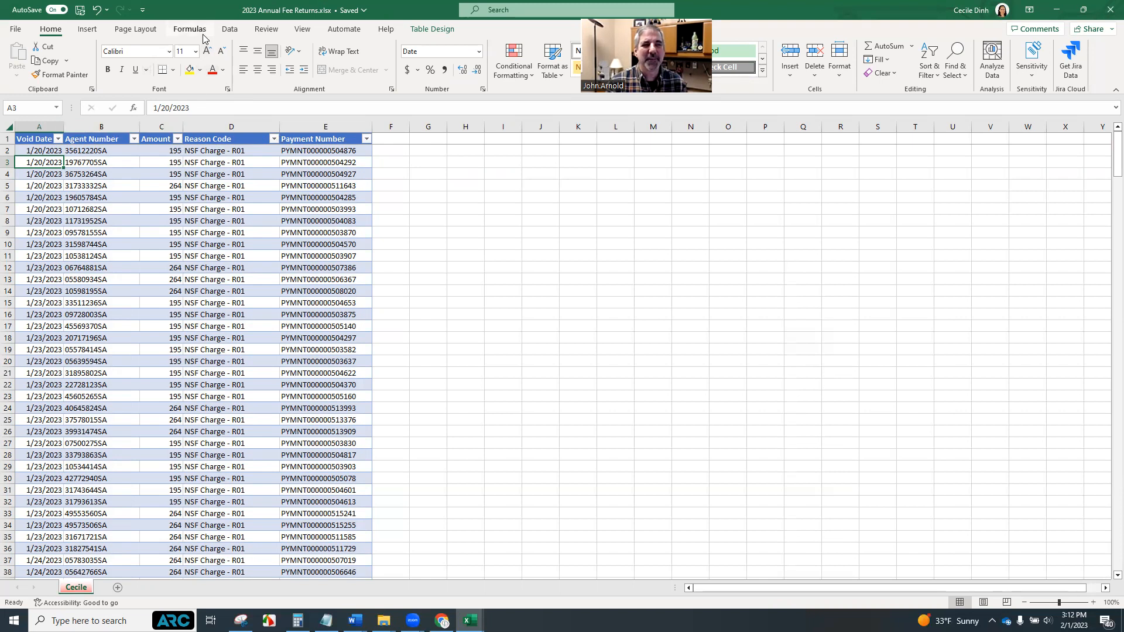
pyautogui.click(425, 29)
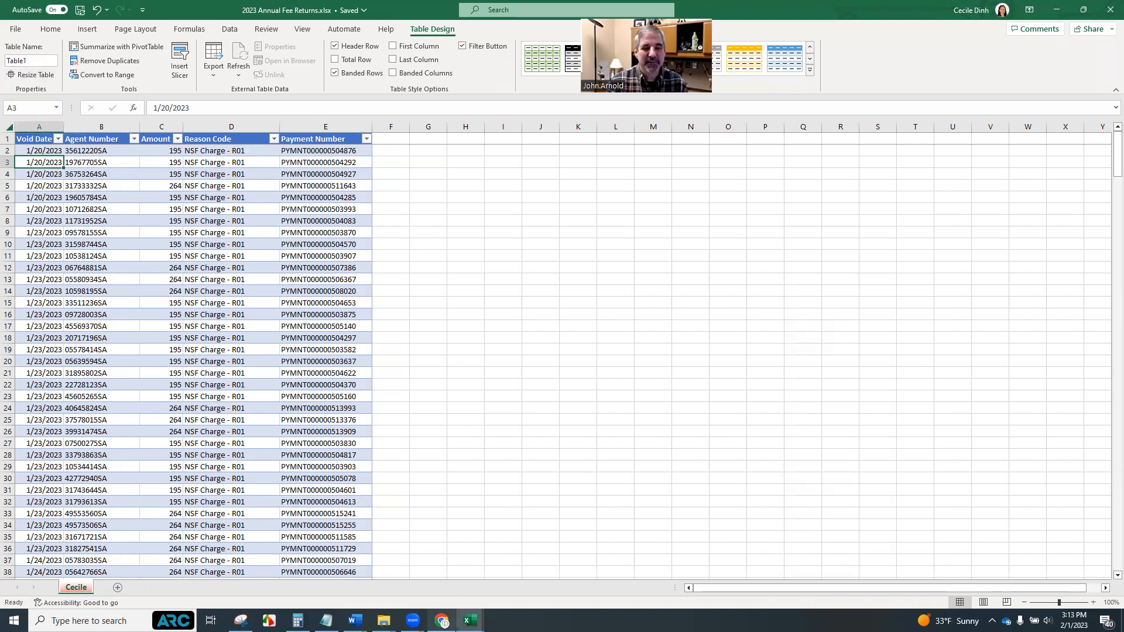
# In the Replicator workbook, replace the DataTable with Table1 from 2023 Annual Fee Returns and confirm
pyautogui.moveTo(471, 620)
pyautogui.click(421, 572)
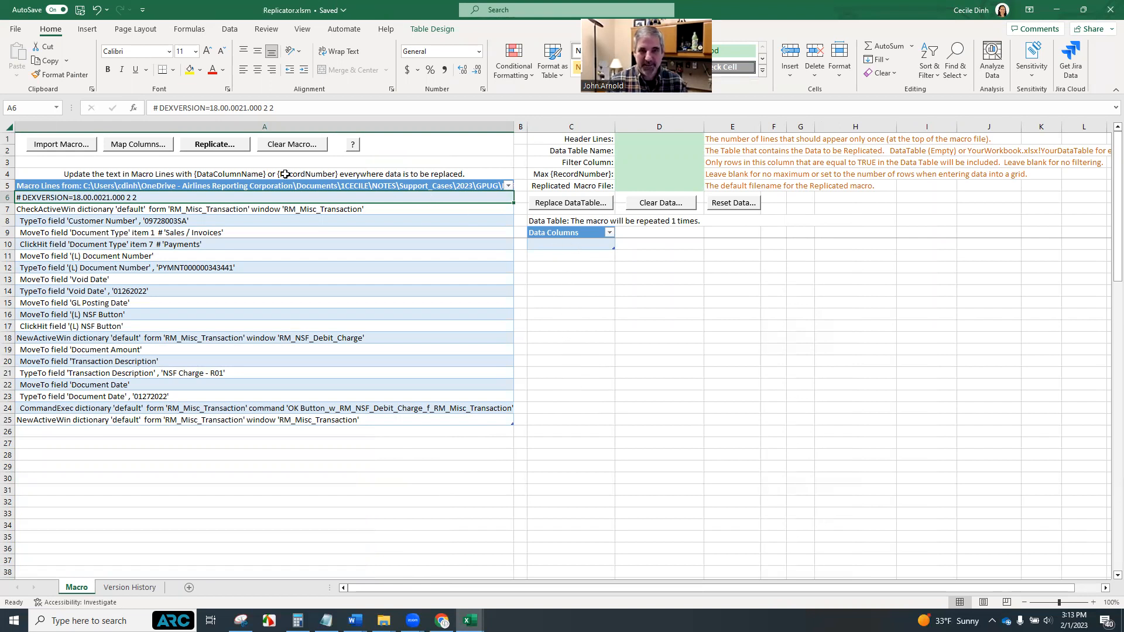
pyautogui.click(565, 205)
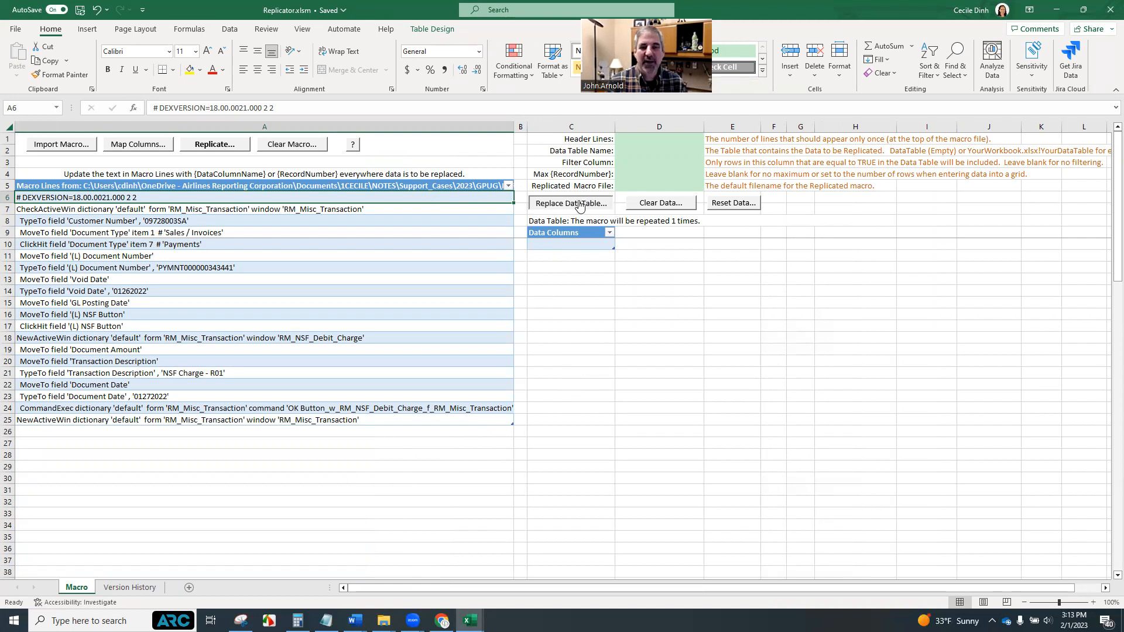
pyautogui.click(580, 205)
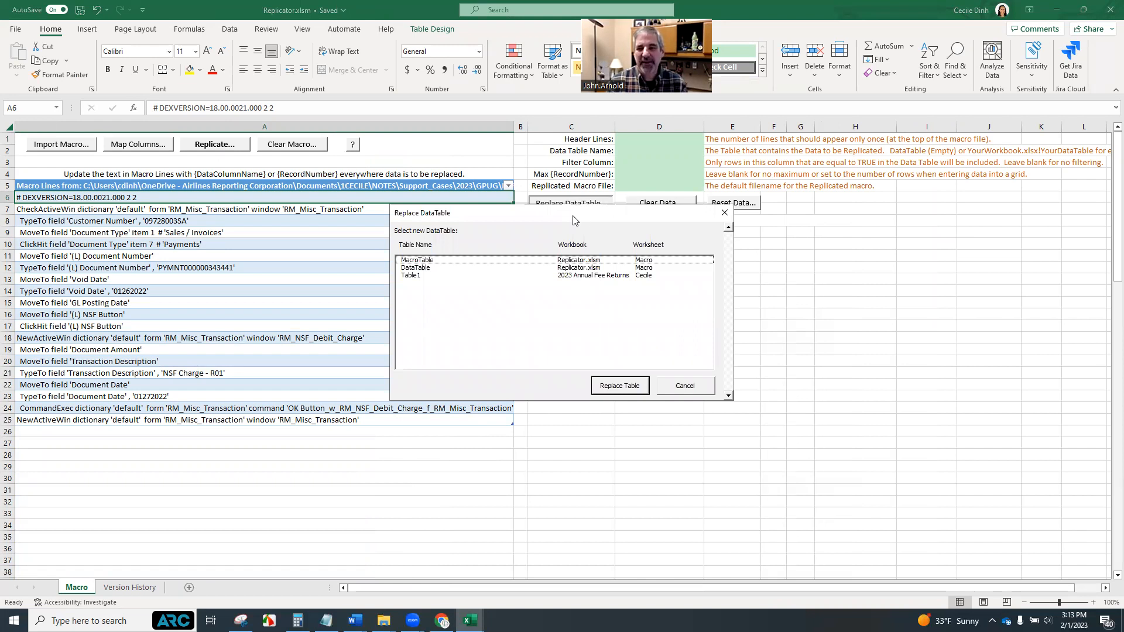
pyautogui.moveTo(573, 220); pyautogui.dragTo(640, 254)
pyautogui.click(511, 315)
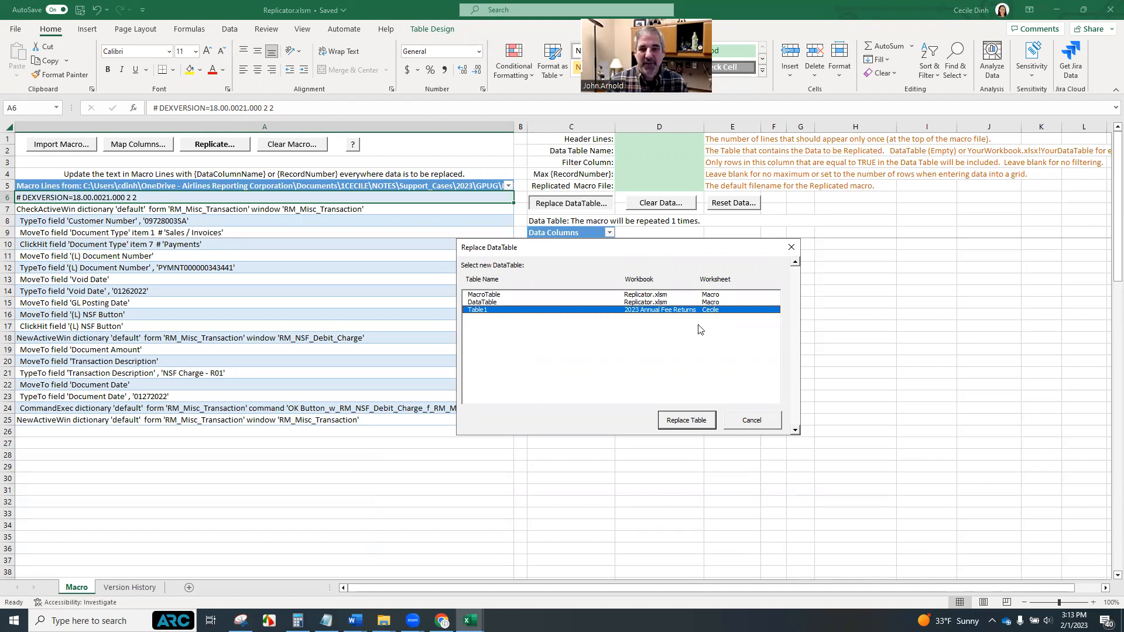
pyautogui.click(691, 425)
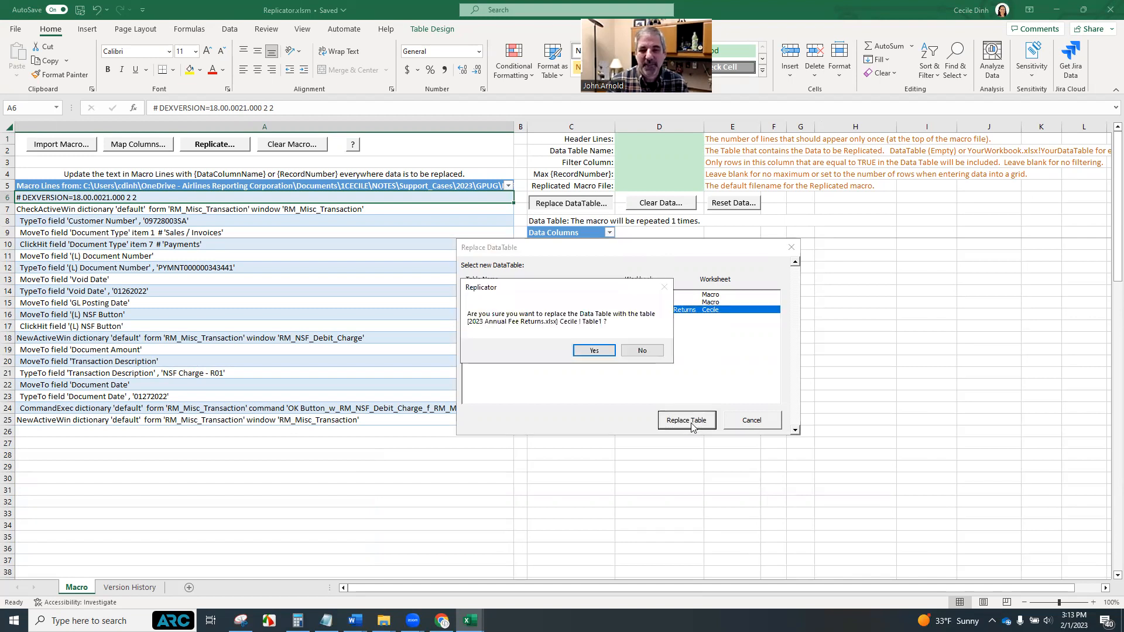
pyautogui.click(594, 351)
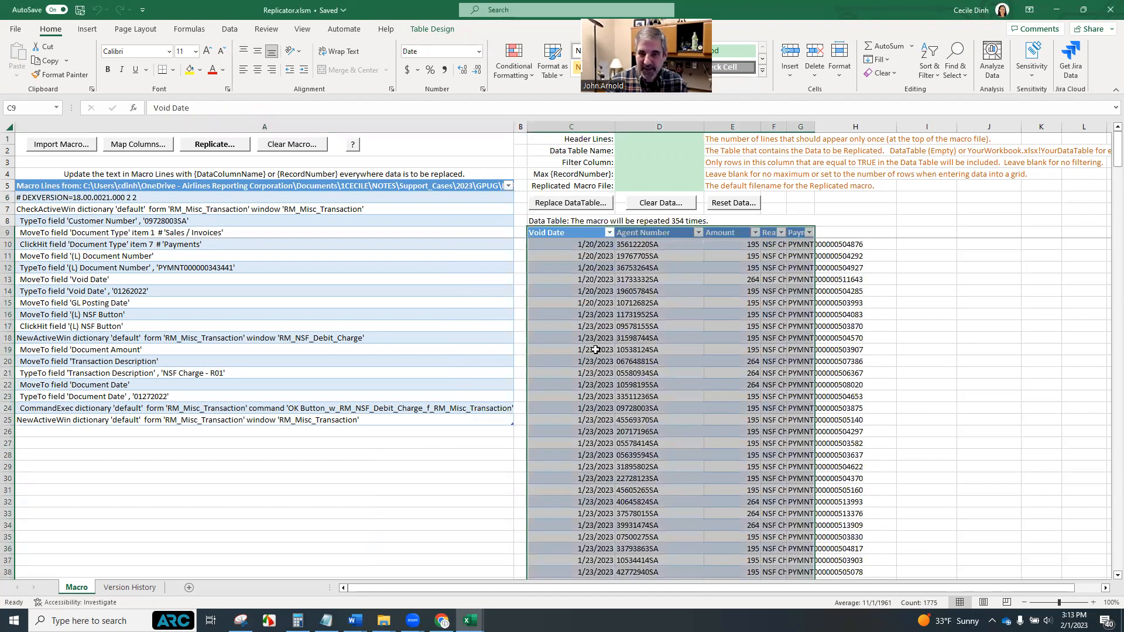
# Widen the imported data table's columns so the Reason Code and Payment Number values fit
pyautogui.click(960, 339)
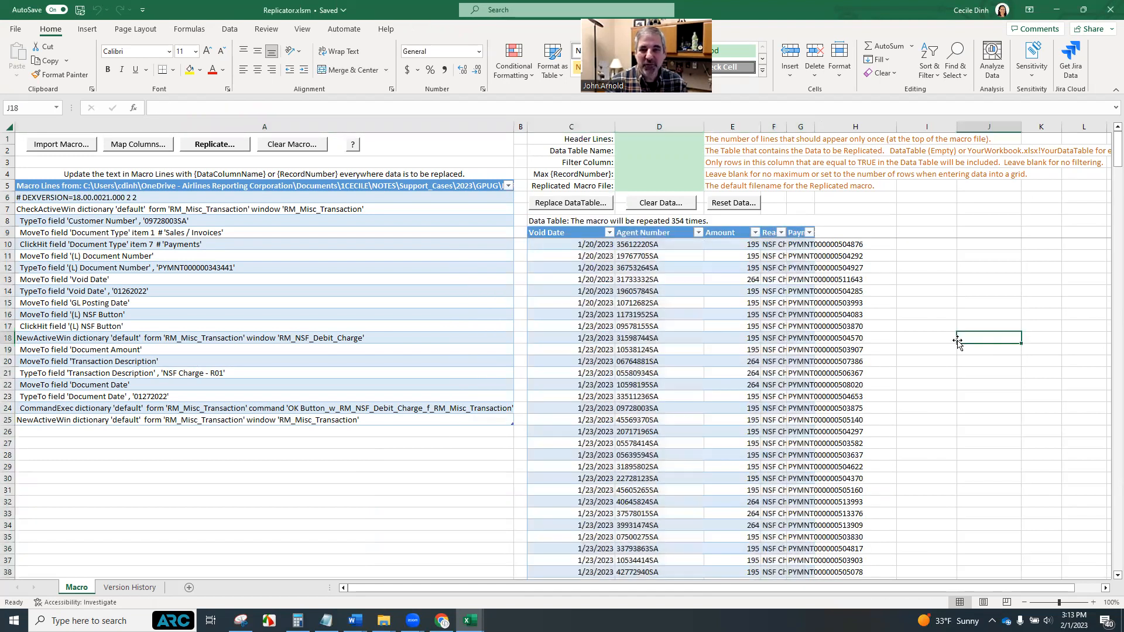
pyautogui.doubleClick(815, 127)
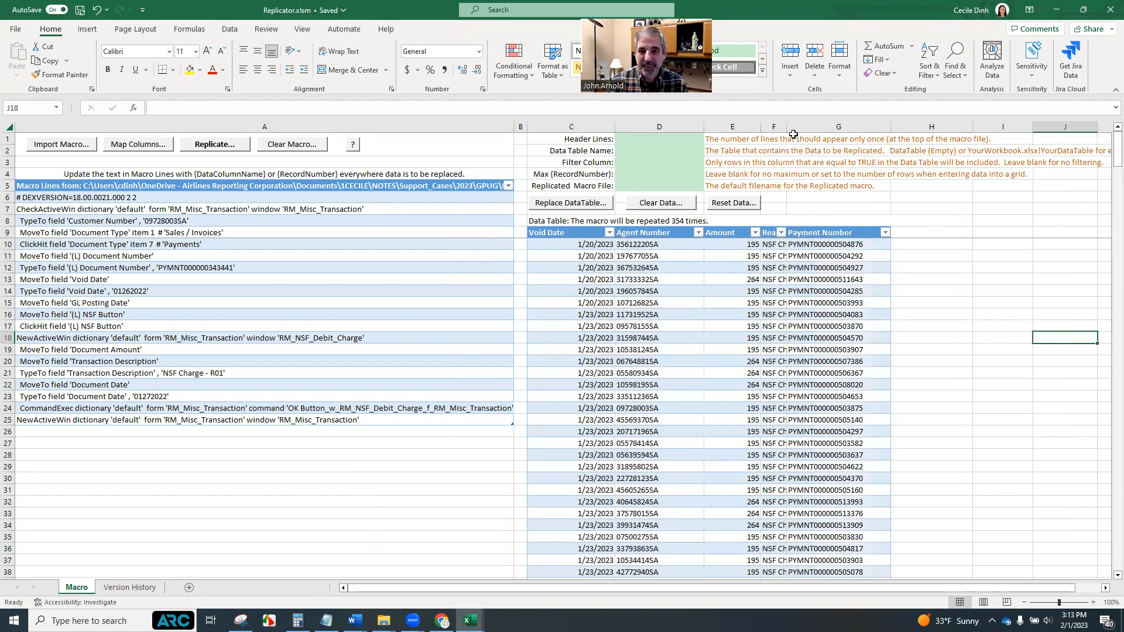
pyautogui.moveTo(786, 127); pyautogui.dragTo(835, 126)
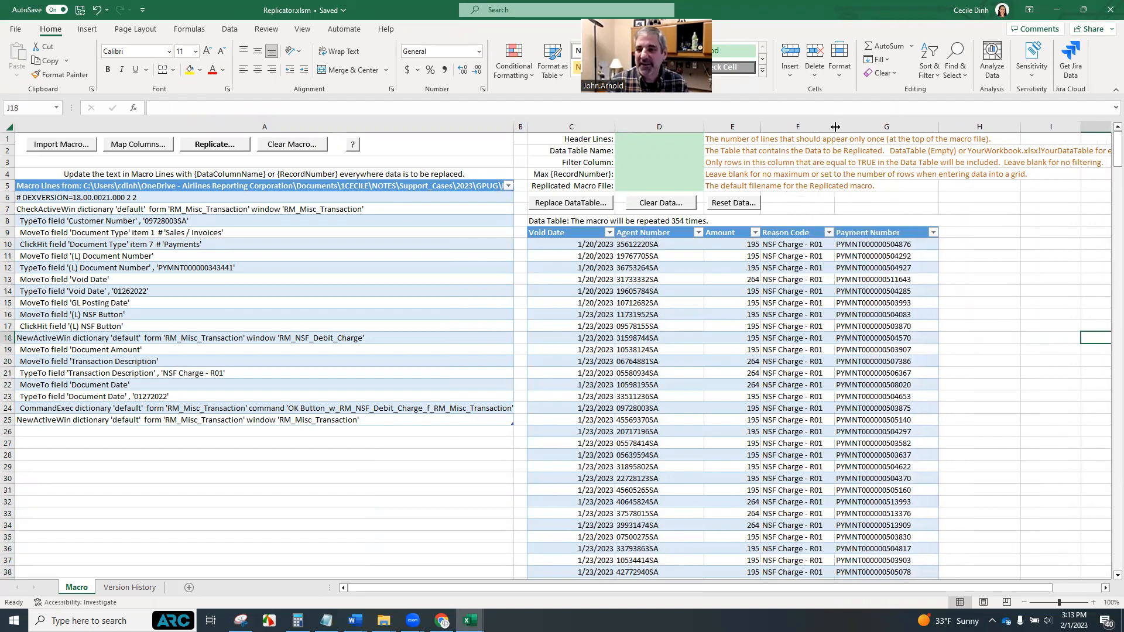
pyautogui.moveTo(470, 622)
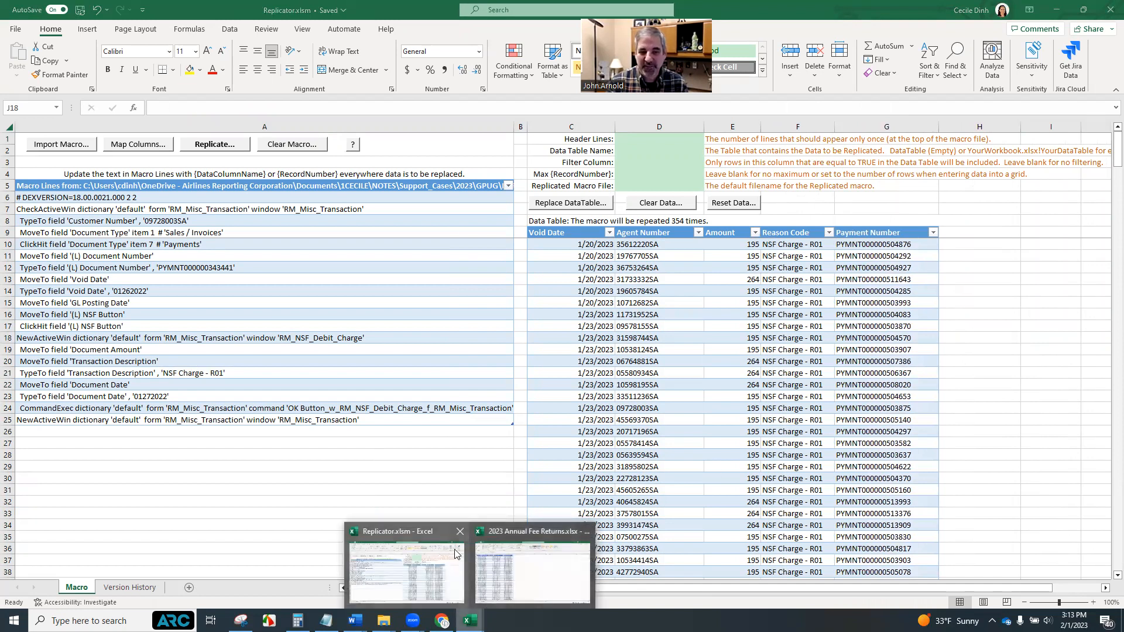
pyautogui.click(585, 534)
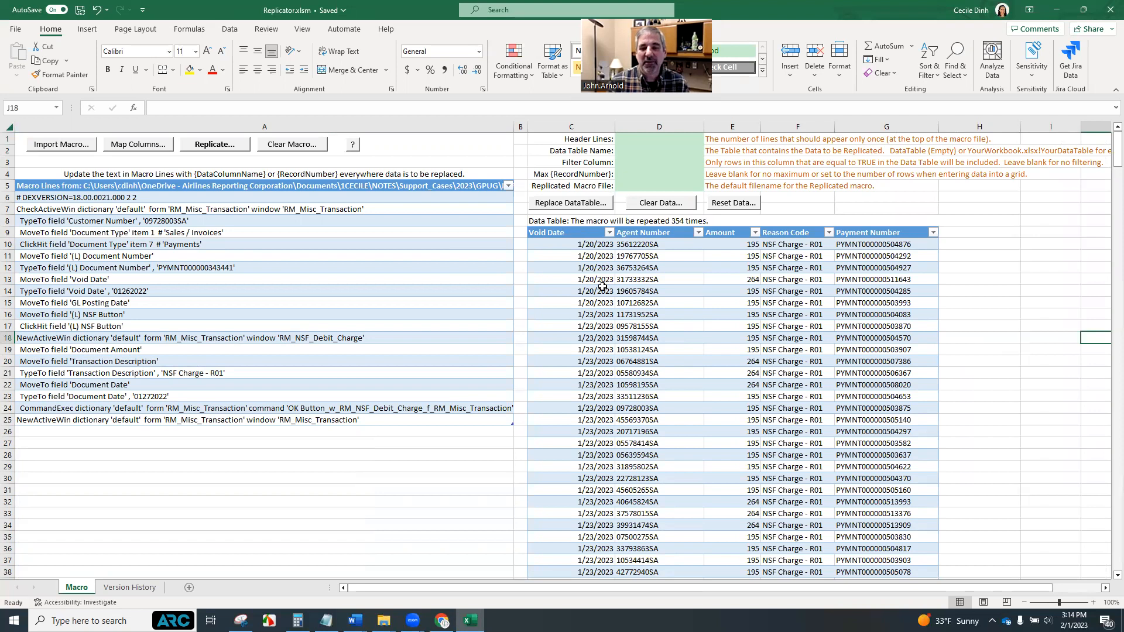
# Add a new column named GP Date to the data table
pyautogui.click(977, 233)
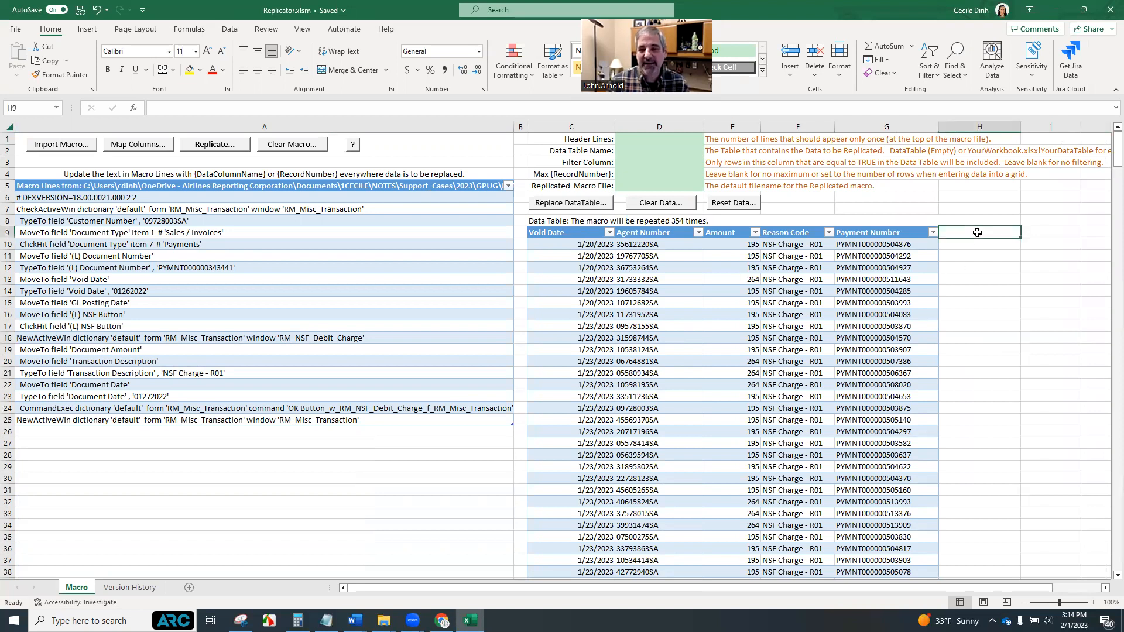
pyautogui.write('GP Date')
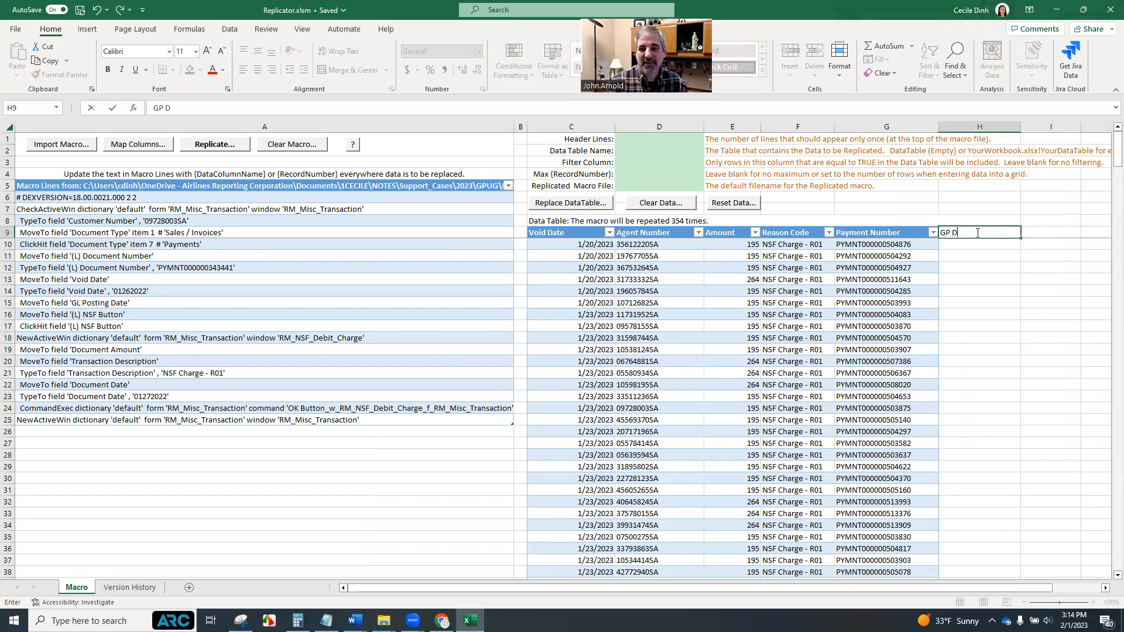
pyautogui.click(976, 244)
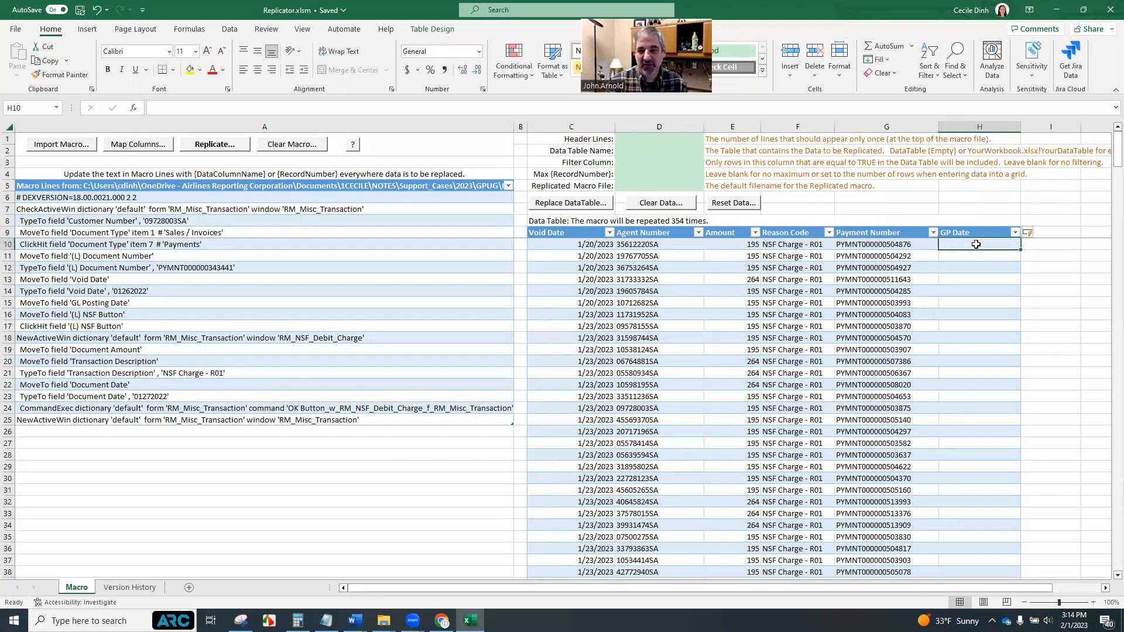
# Fill the GP Date column with the formula =TEXT([@[Void Date]],"mmddyyyy")
pyautogui.write('=')
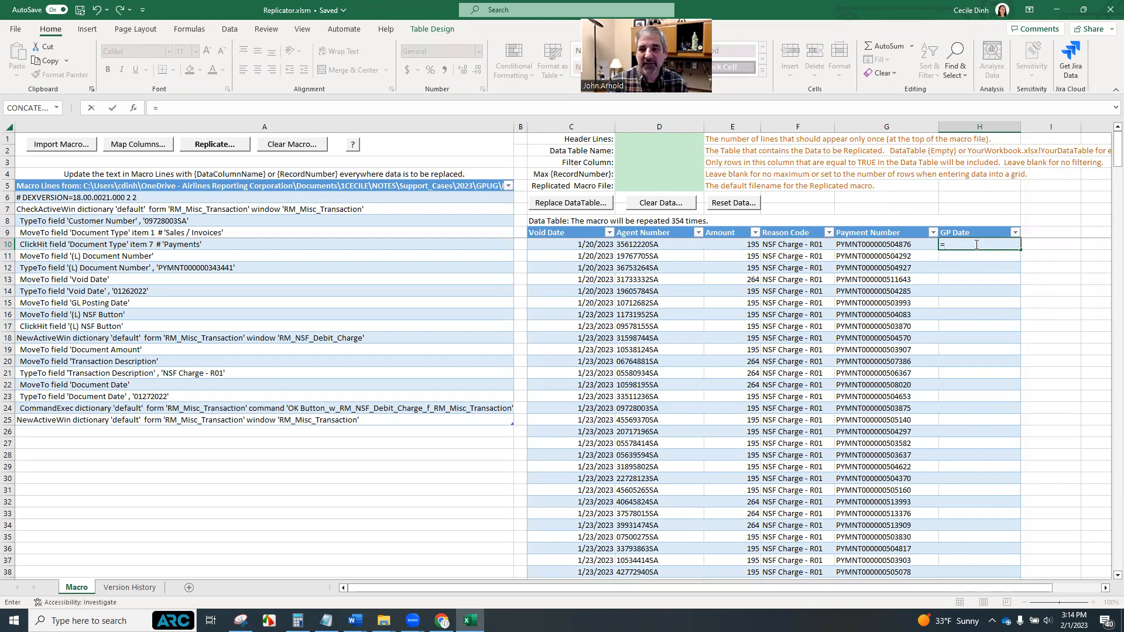
pyautogui.write('TE')
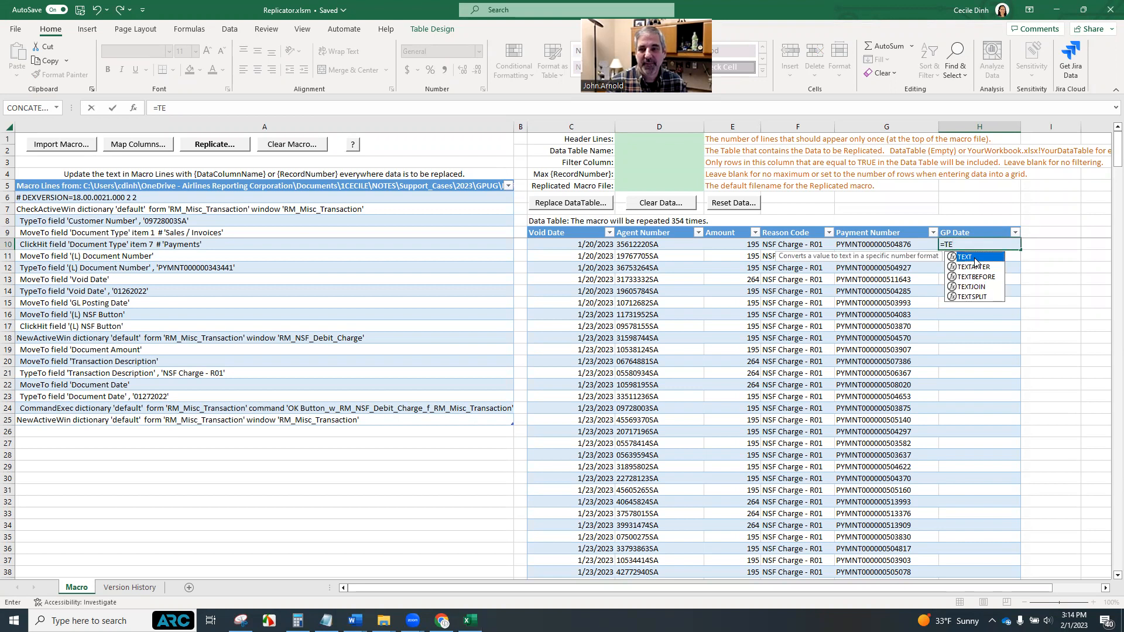
pyautogui.doubleClick(975, 262)
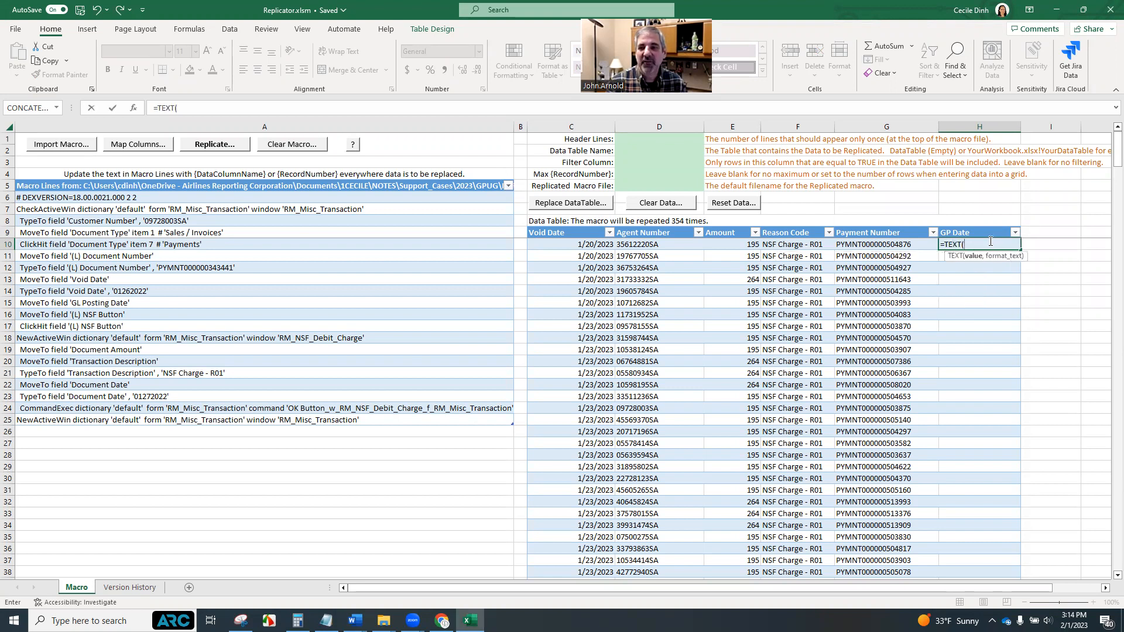
pyautogui.click(593, 244)
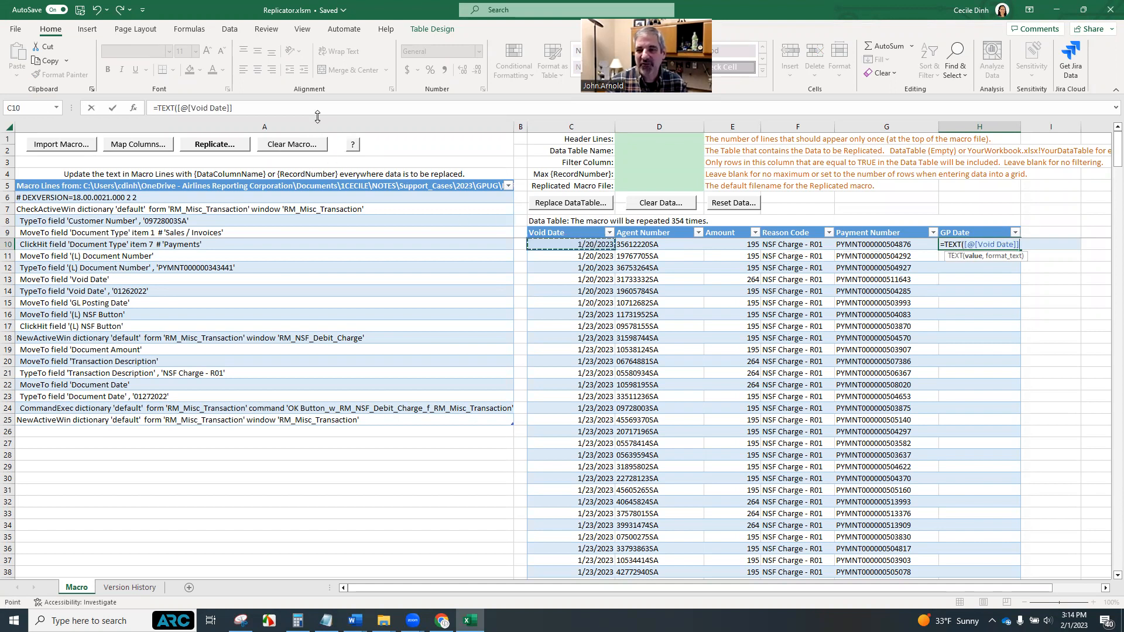
pyautogui.click(266, 105)
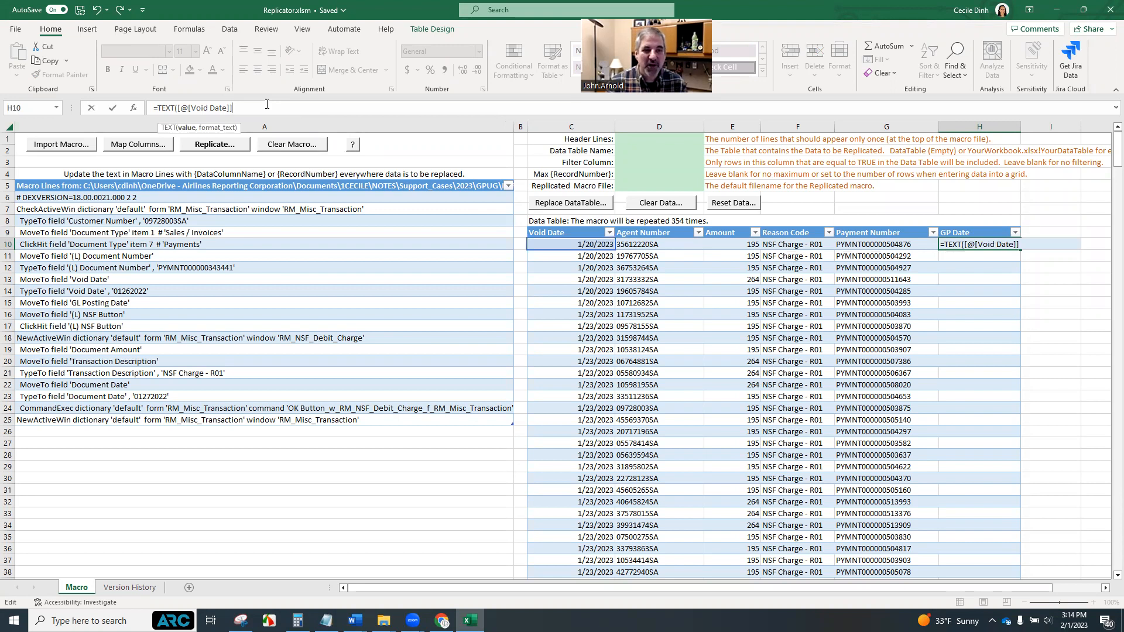
pyautogui.write(',')
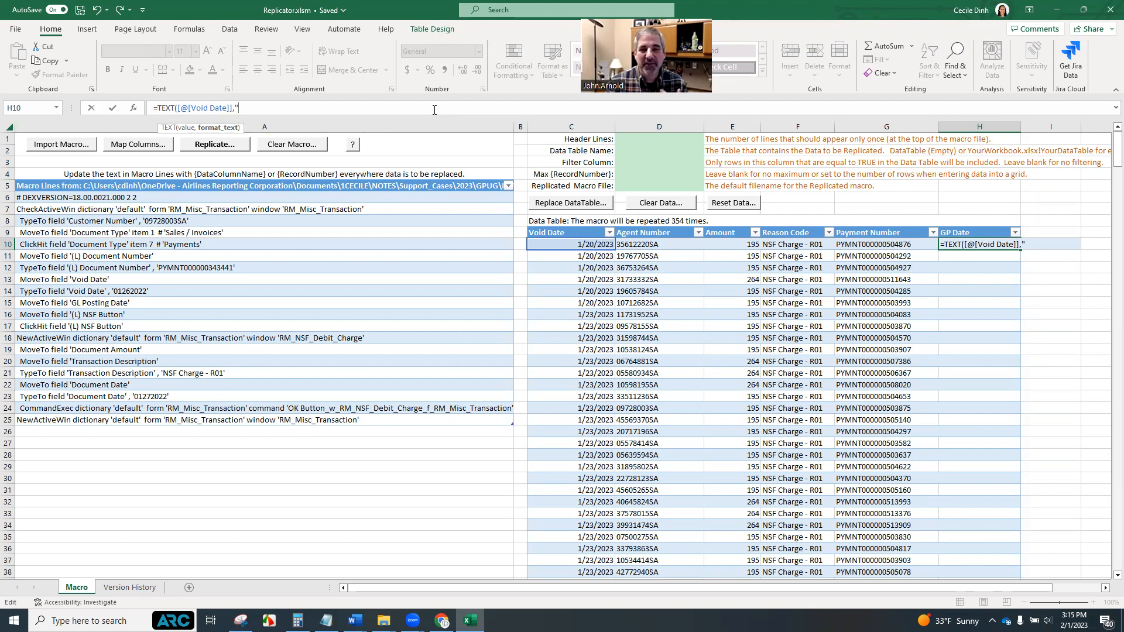
pyautogui.write('mm')
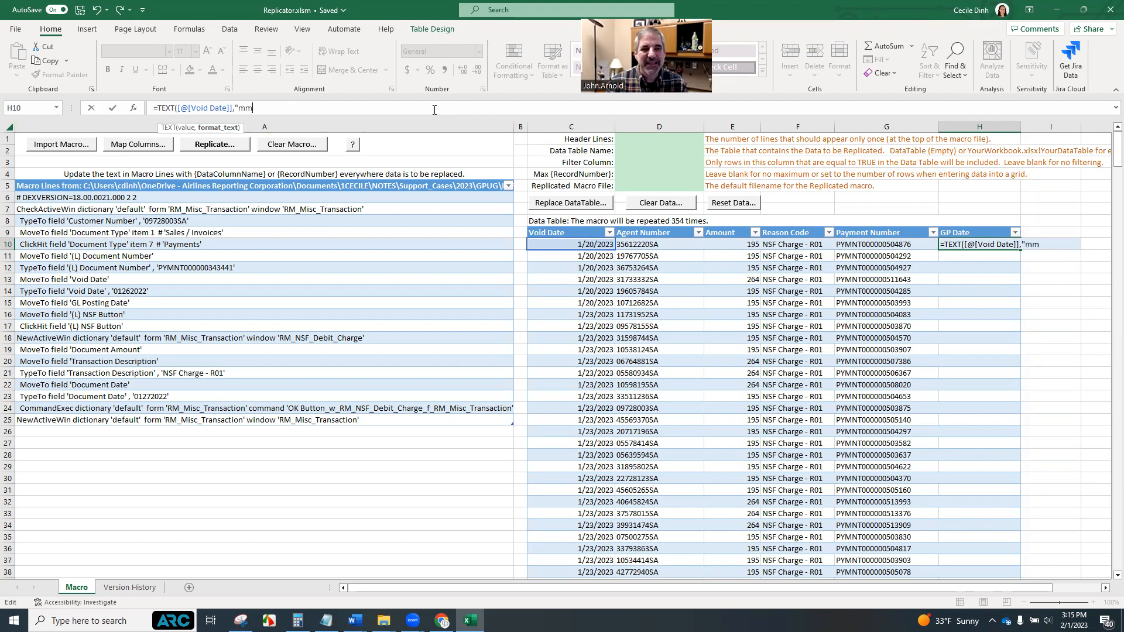
pyautogui.write('ddyyyy')
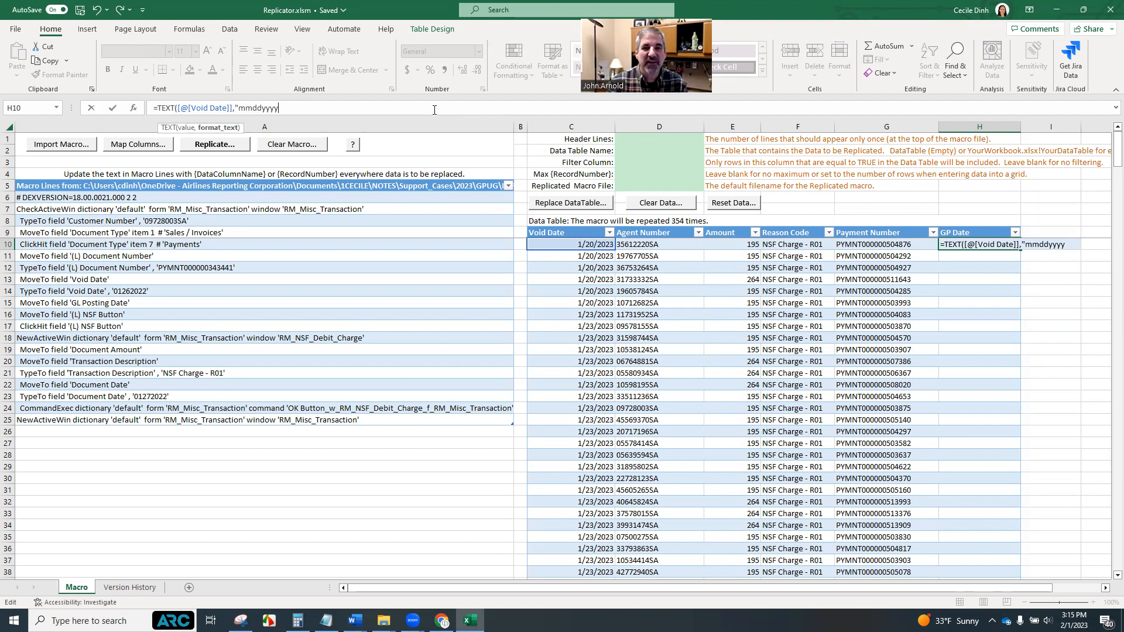
pyautogui.write('")')
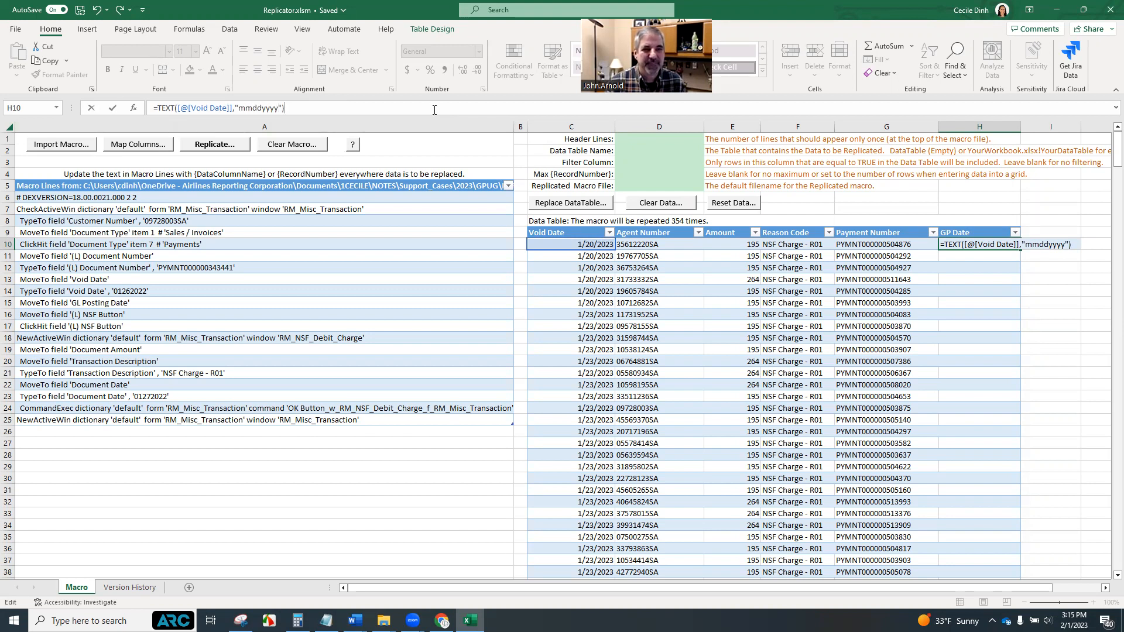
pyautogui.press('Return')
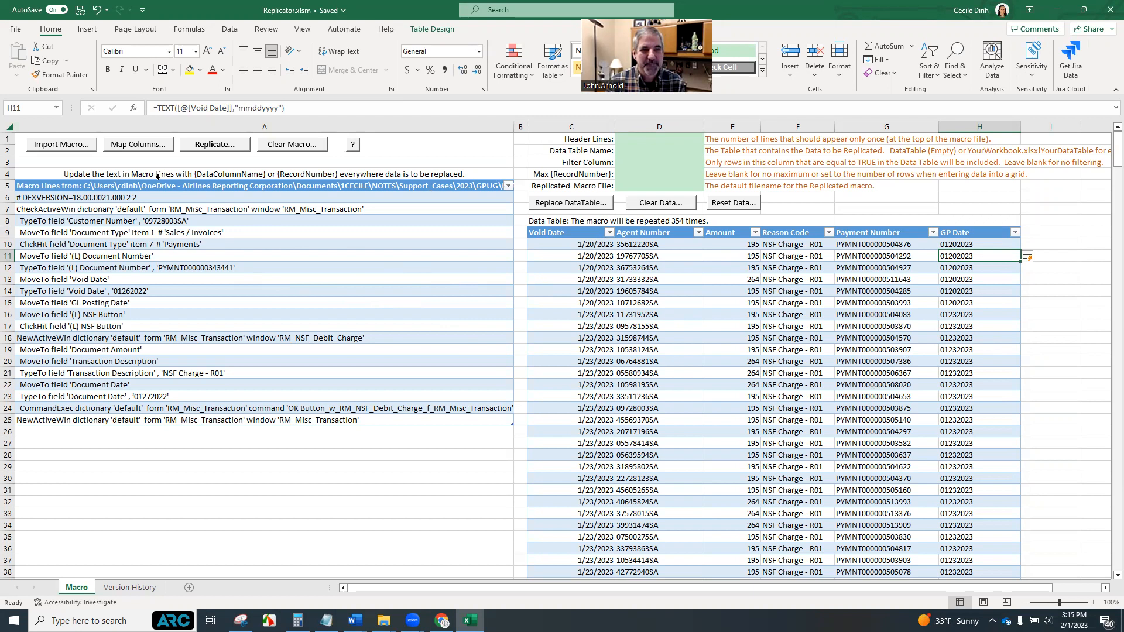
# Open the column mapping for the macro and map the customer number value to Agent Number
pyautogui.click(139, 147)
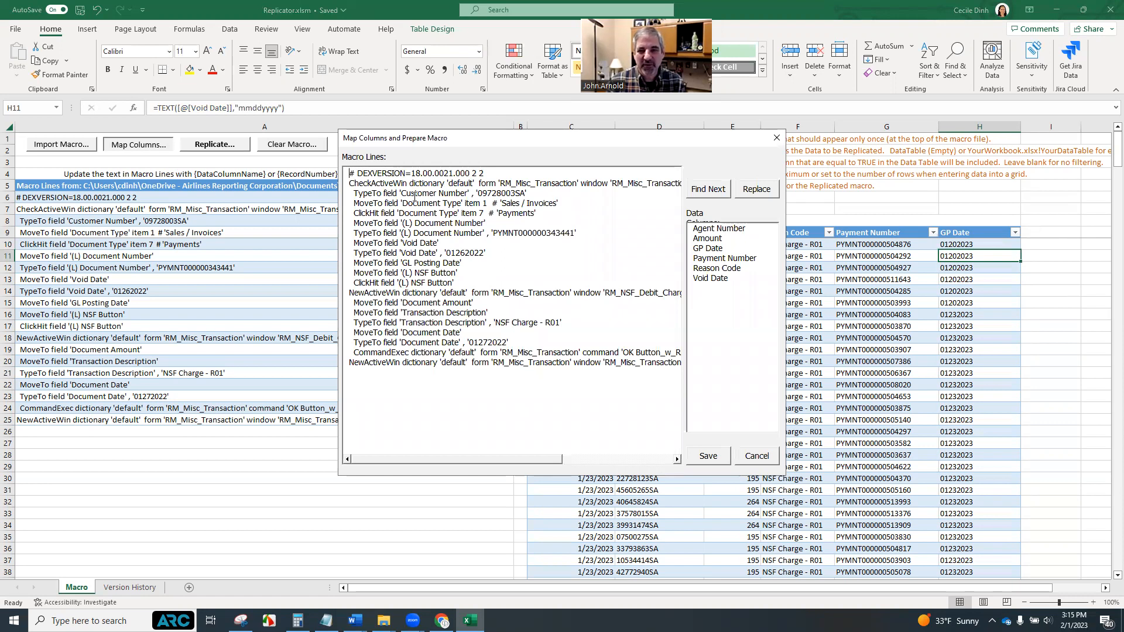
pyautogui.click(703, 193)
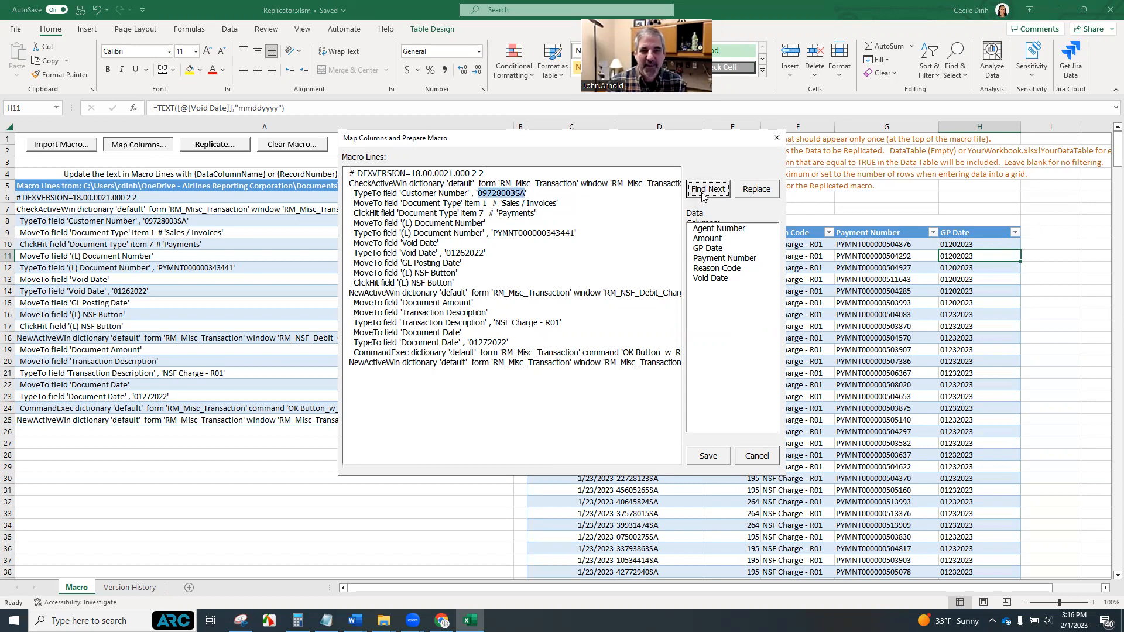
pyautogui.click(718, 233)
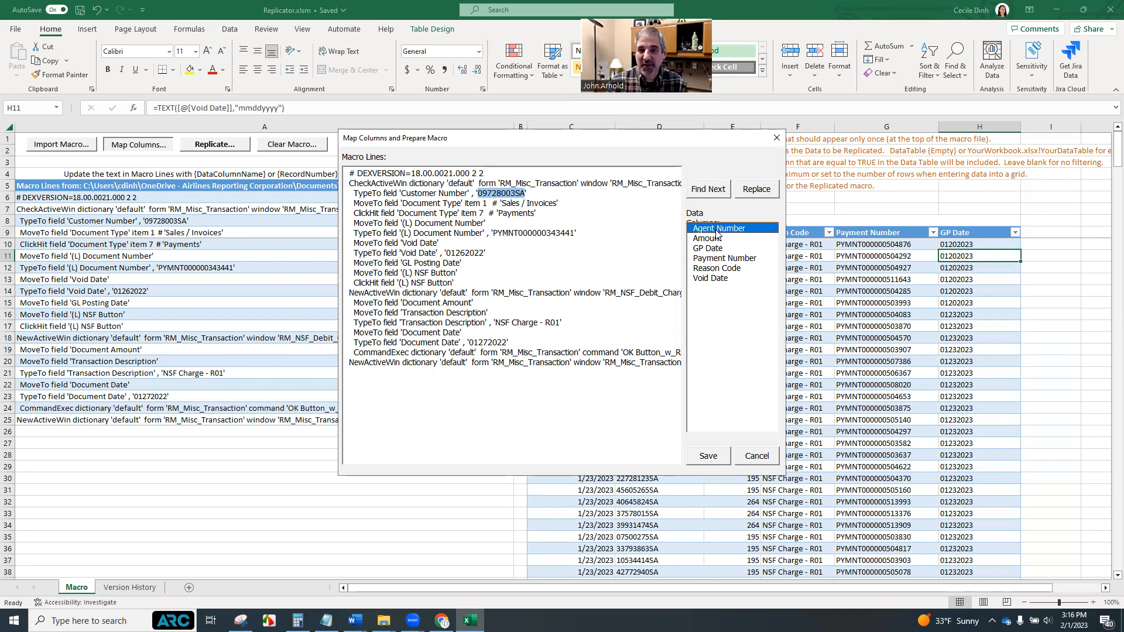
pyautogui.doubleClick(718, 233)
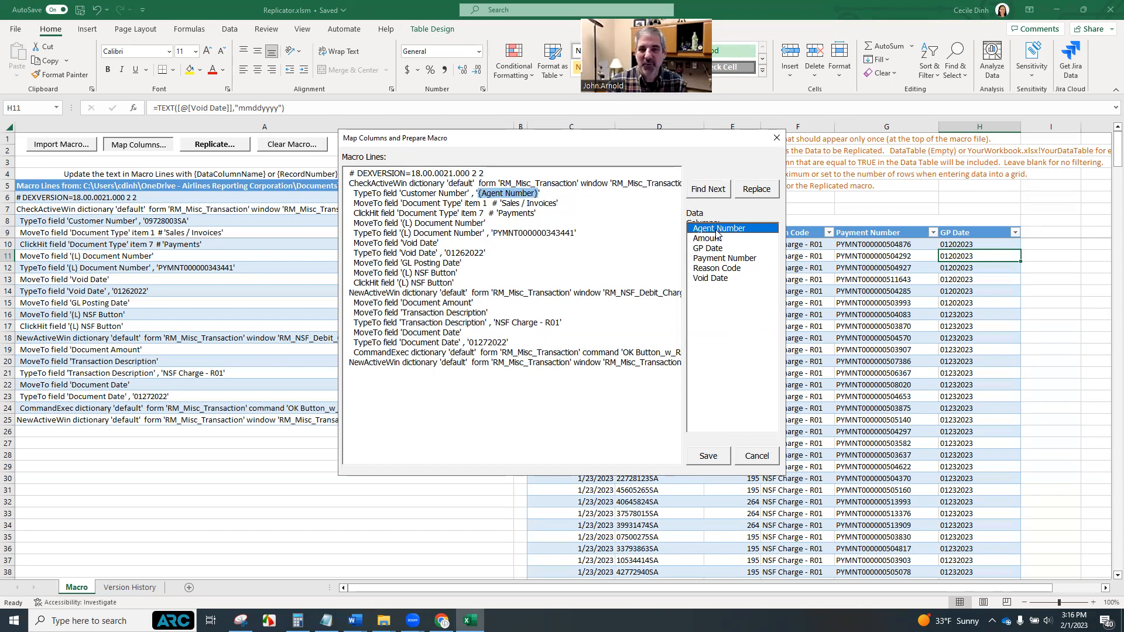
# Map the document number value to Payment Number and the void date value to GP Date
pyautogui.click(715, 197)
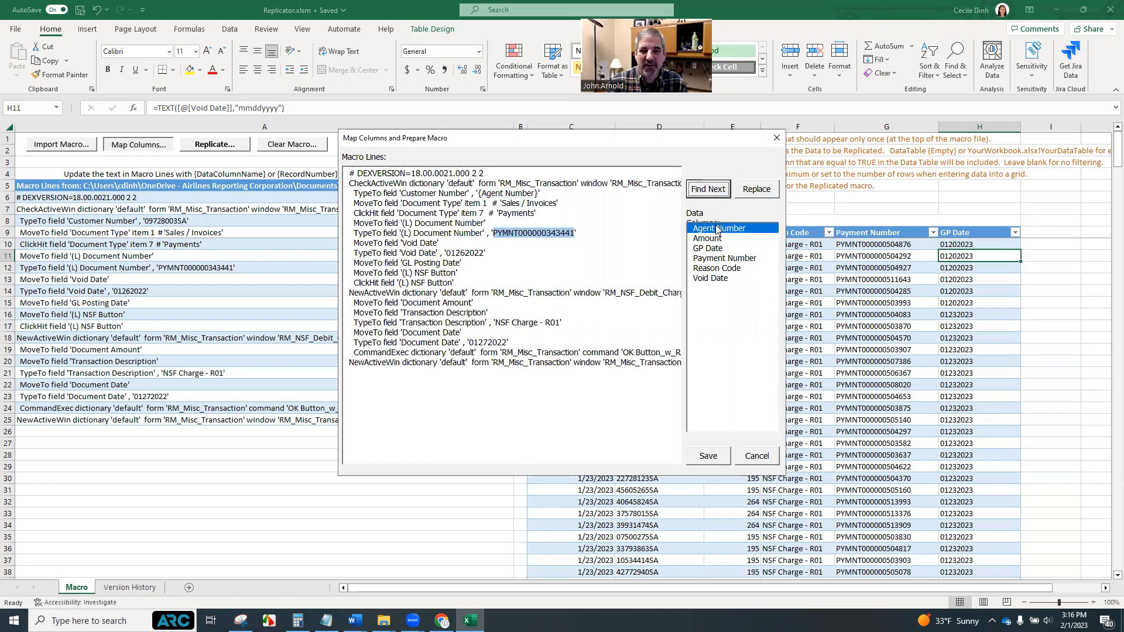
pyautogui.click(717, 259)
pyautogui.doubleClick(717, 258)
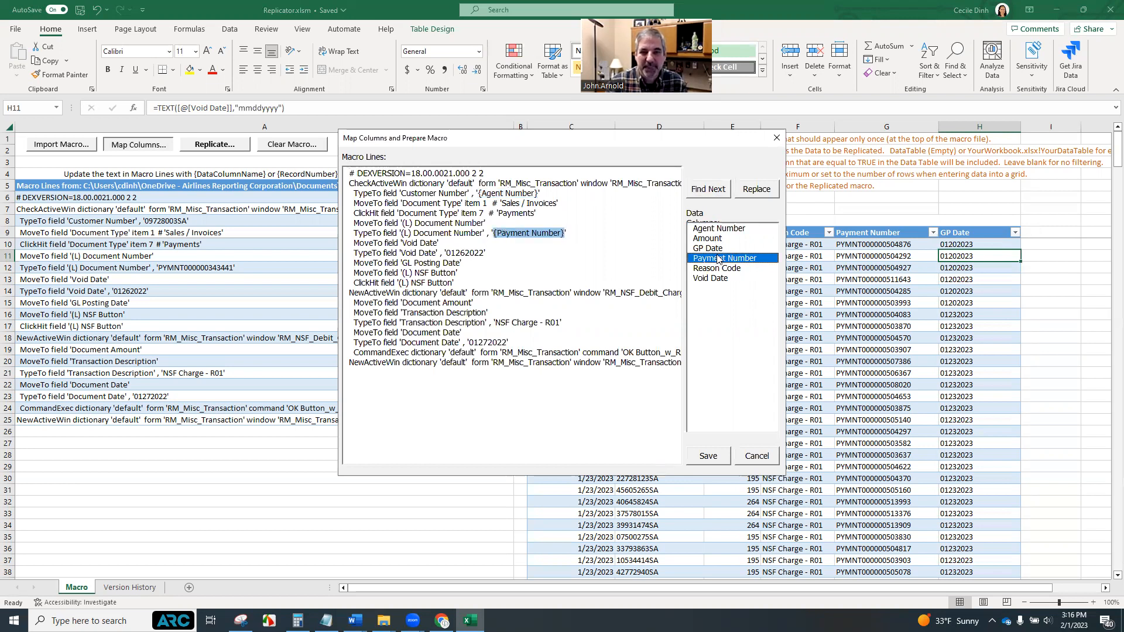
pyautogui.click(715, 193)
pyautogui.click(715, 192)
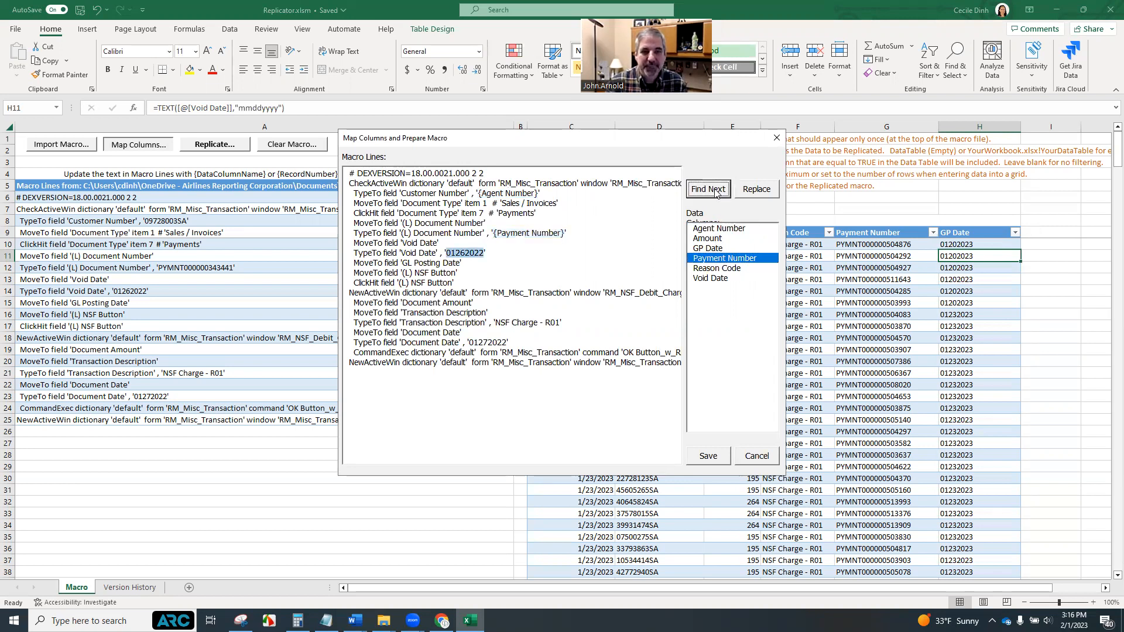
pyautogui.click(720, 250)
pyautogui.doubleClick(719, 250)
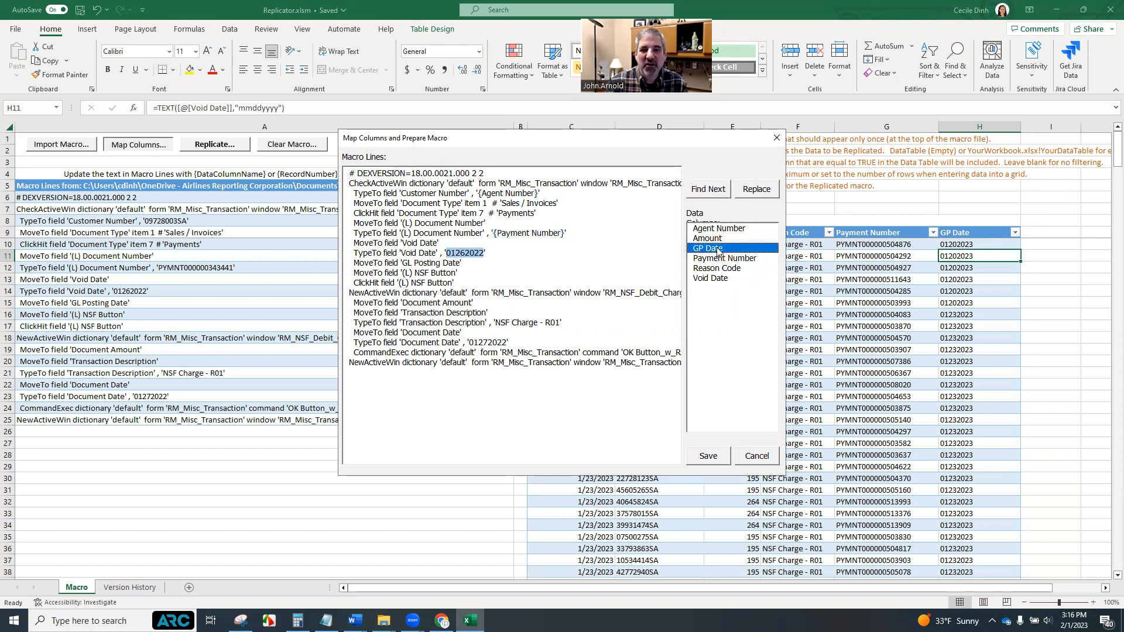
# Map the transaction description to Reason Code and the document date to GP Date, then save the mapping
pyautogui.click(719, 190)
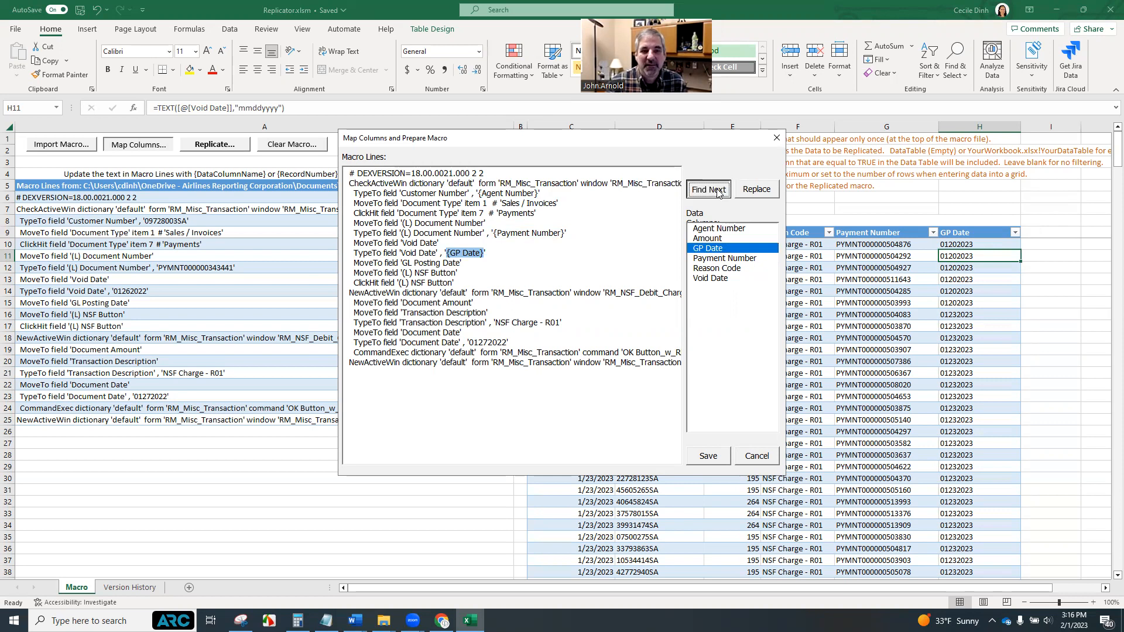
pyautogui.doubleClick(722, 269)
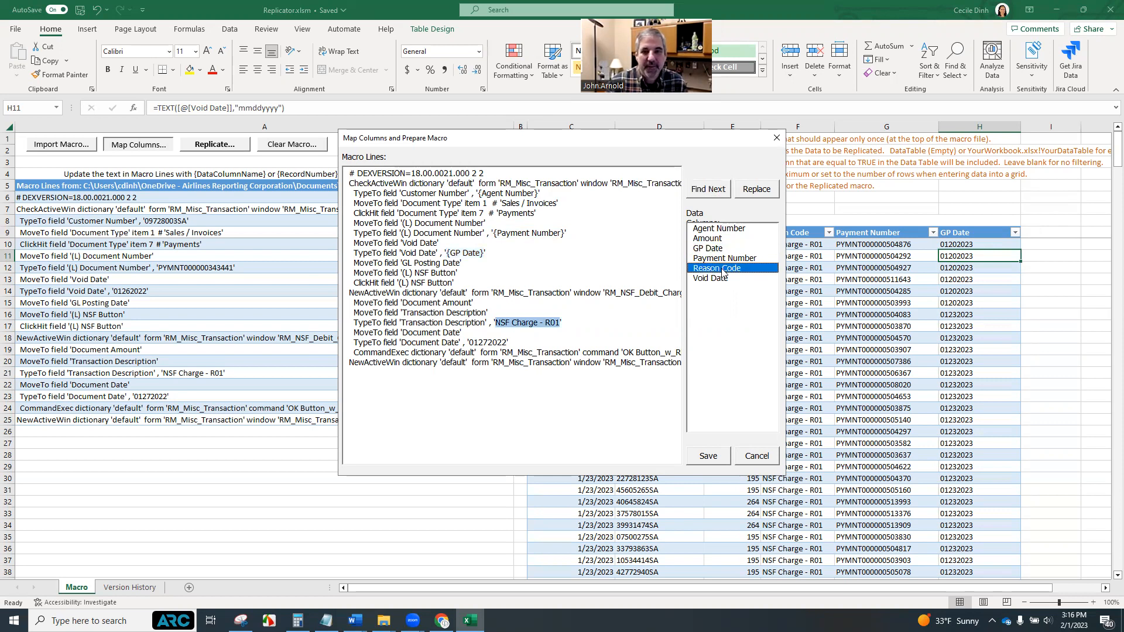
pyautogui.click(712, 192)
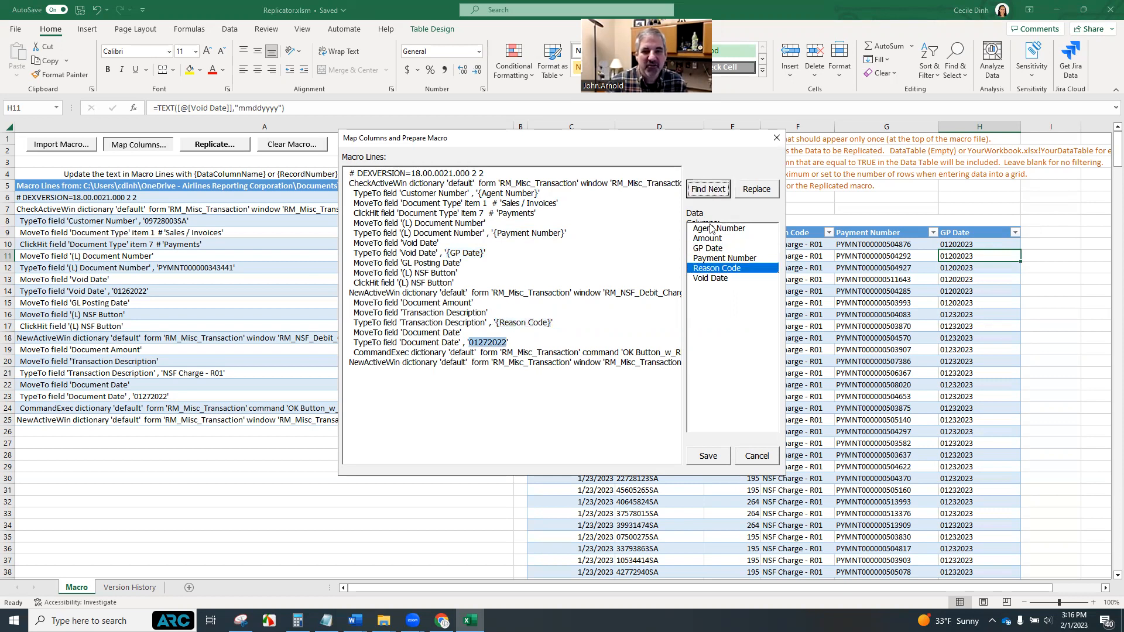
pyautogui.doubleClick(710, 249)
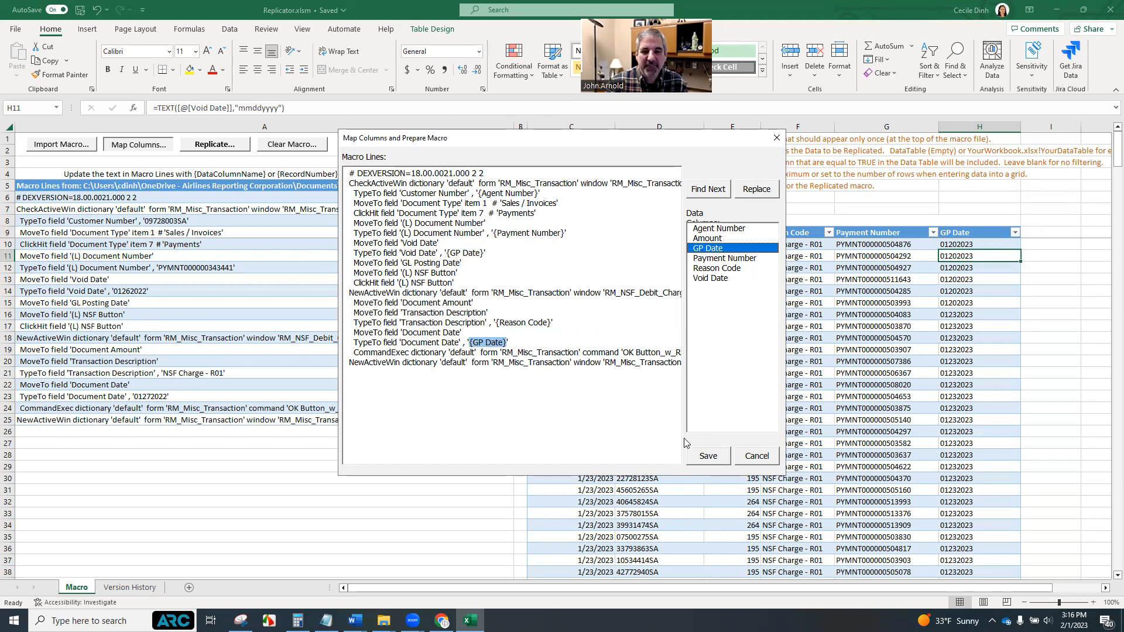
pyautogui.click(705, 456)
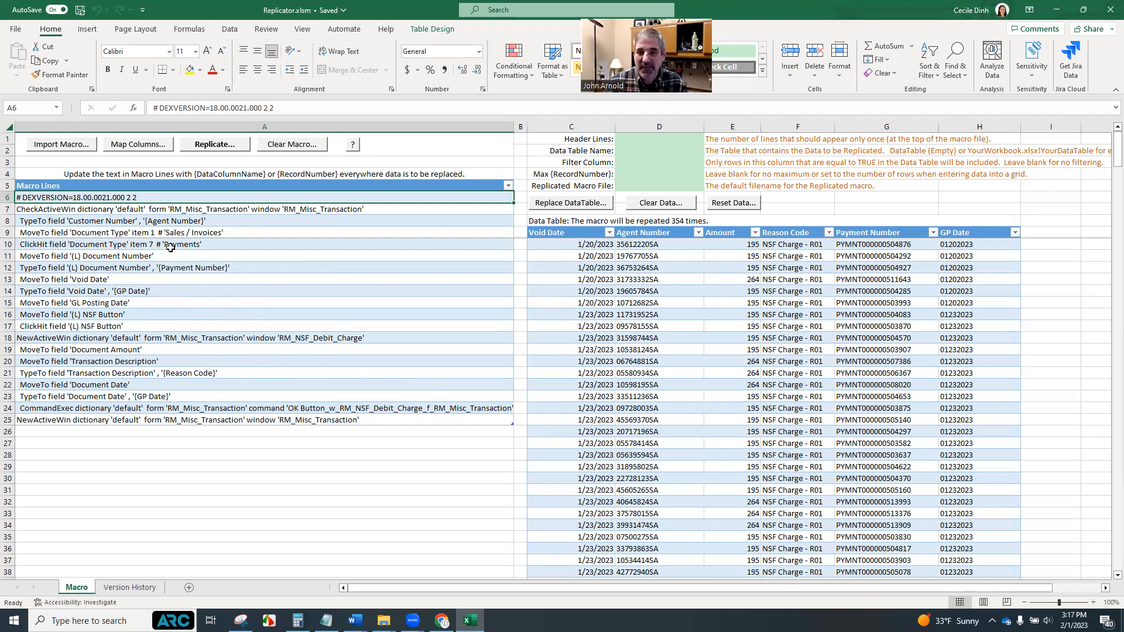
# Add a new column named Filter to the data table
pyautogui.click(694, 221)
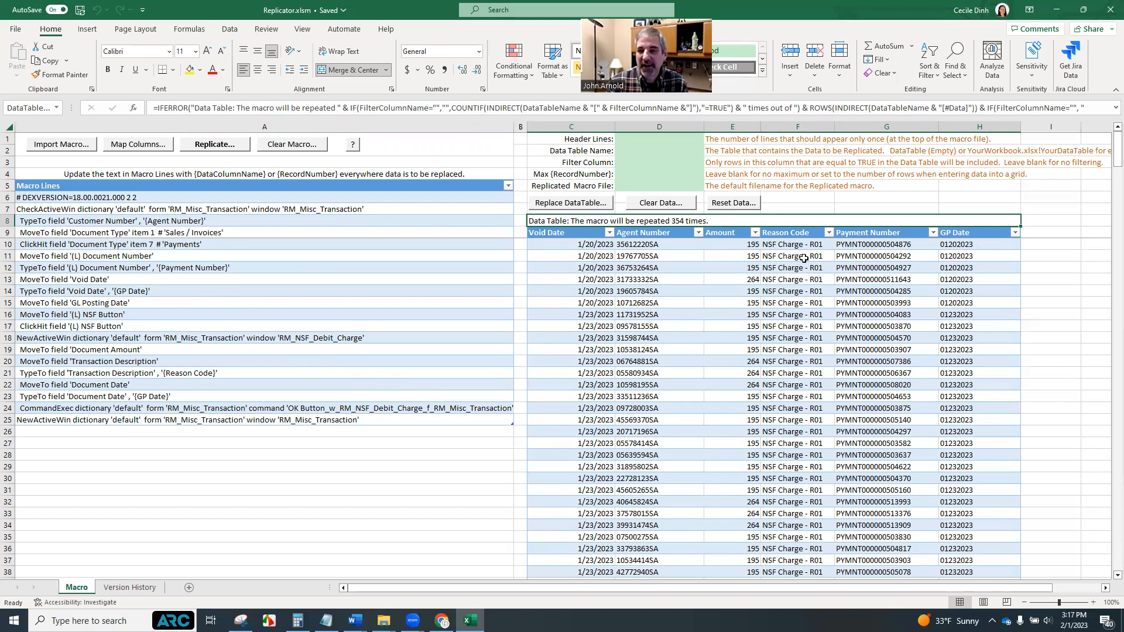
pyautogui.click(1065, 233)
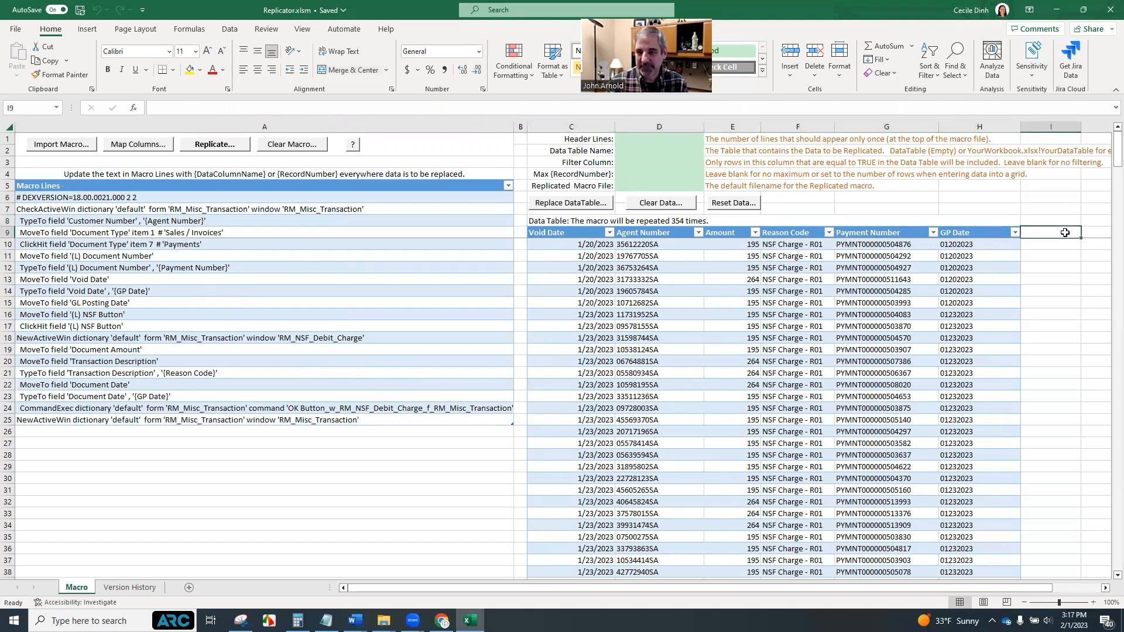
pyautogui.doubleClick(1066, 233)
pyautogui.write('Filter')
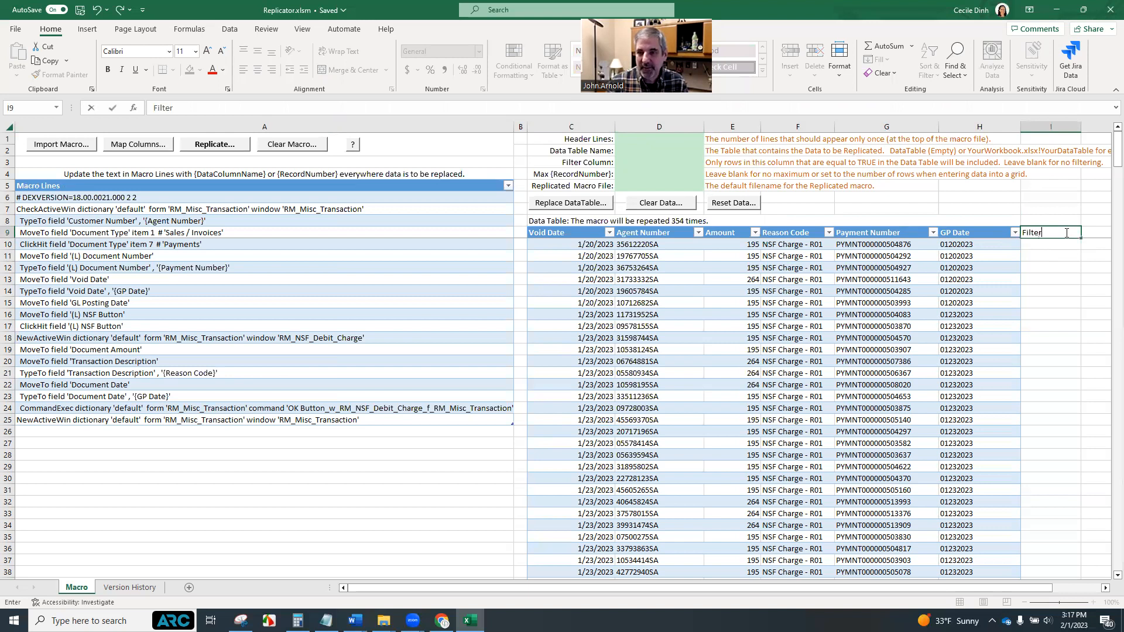
pyautogui.press('Tab')
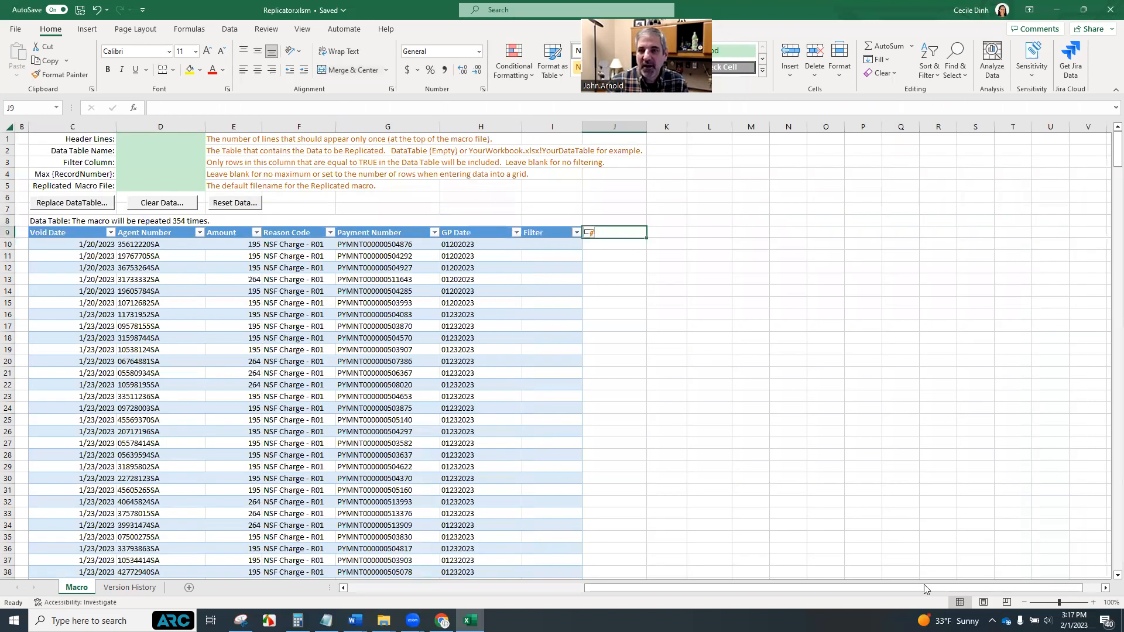
pyautogui.moveTo(917, 590); pyautogui.dragTo(638, 584)
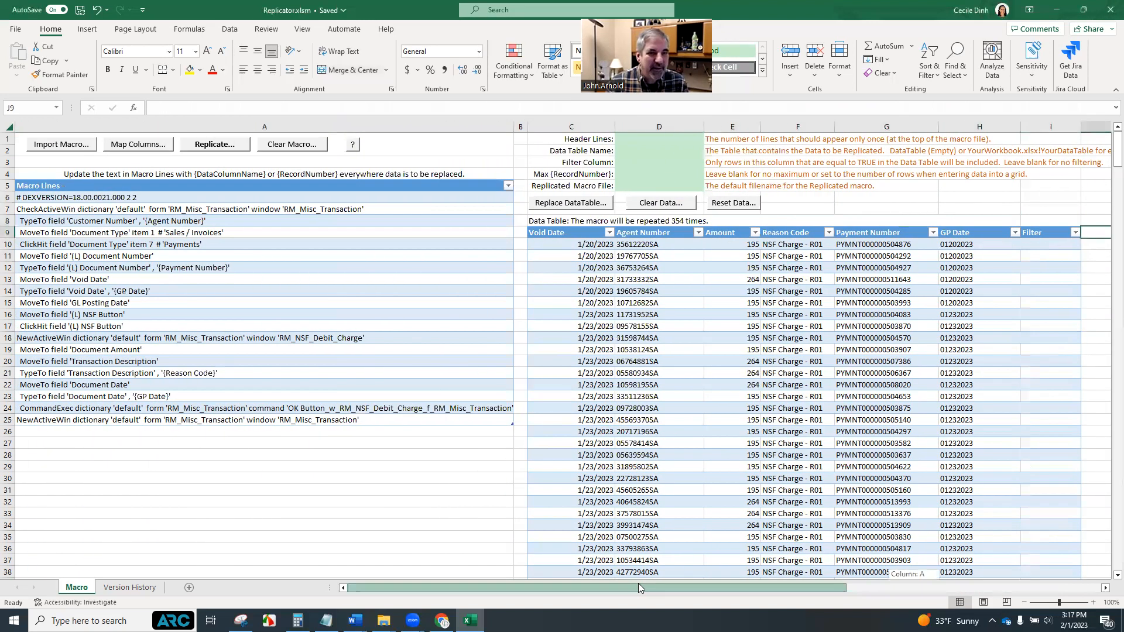
pyautogui.click(1059, 244)
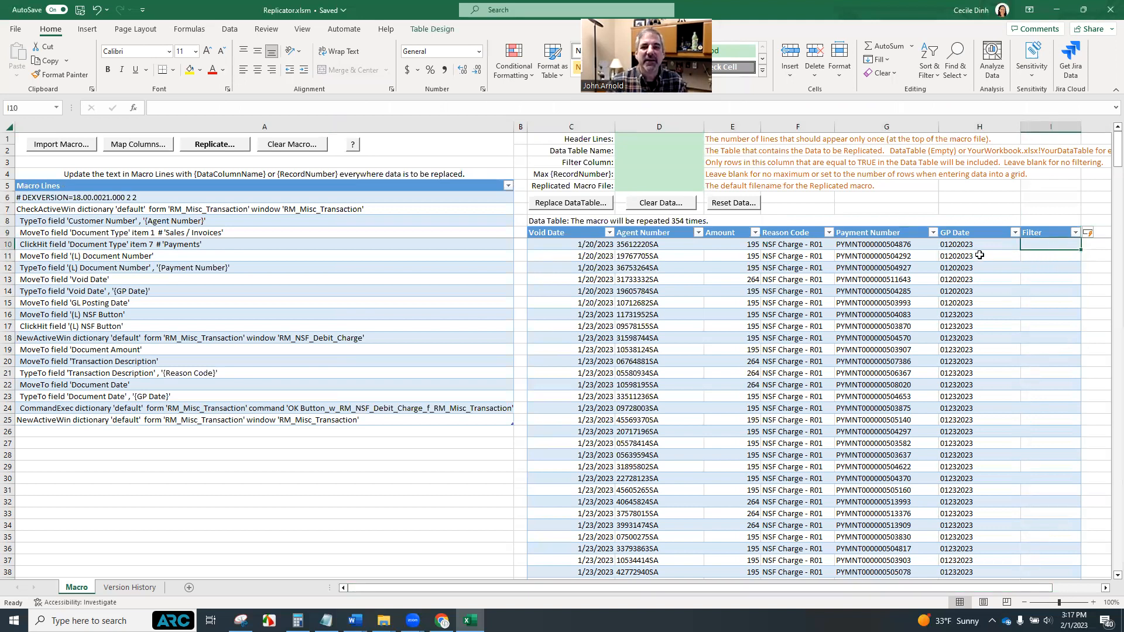
pyautogui.click(651, 142)
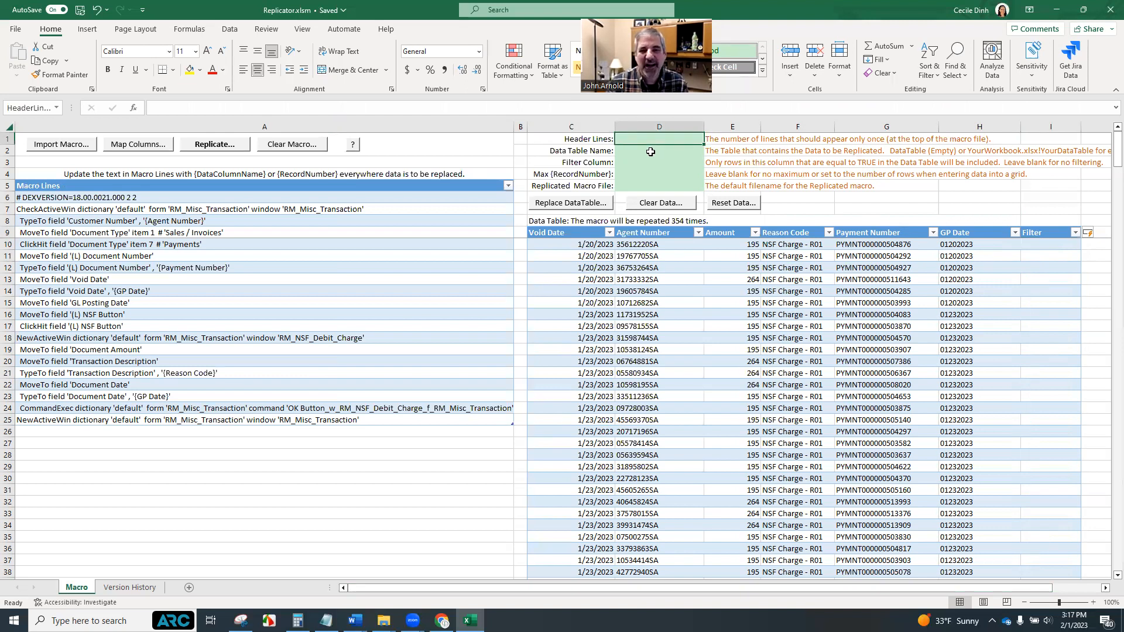
pyautogui.click(1048, 246)
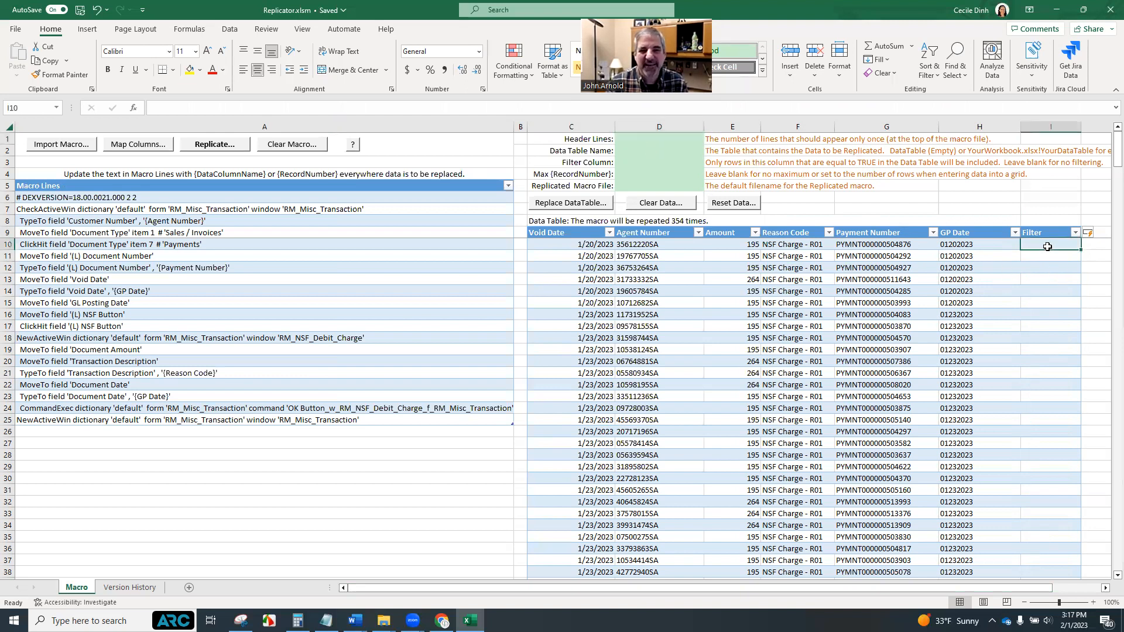
pyautogui.click(1076, 233)
pyautogui.click(1054, 479)
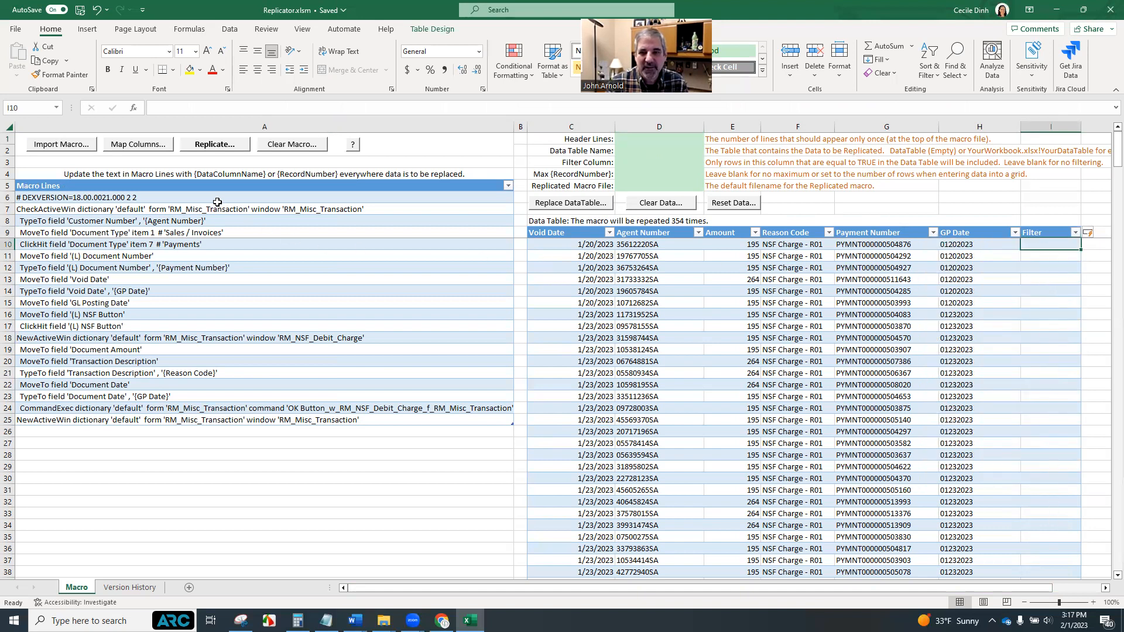
# Set the Filter Column option to the Filter column
pyautogui.click(638, 162)
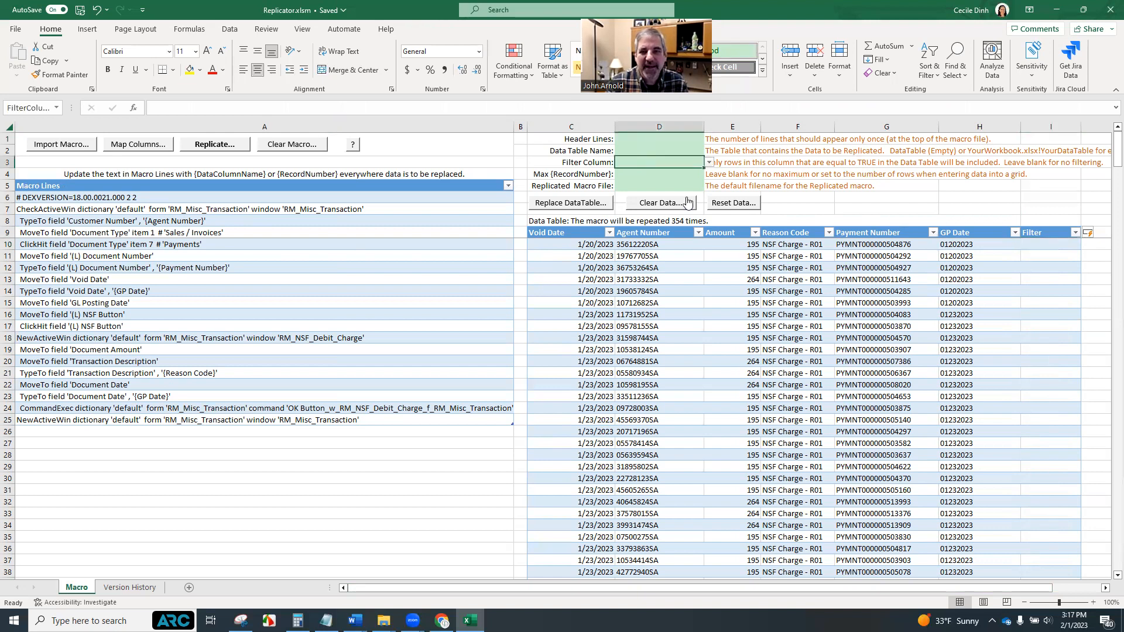
pyautogui.click(711, 163)
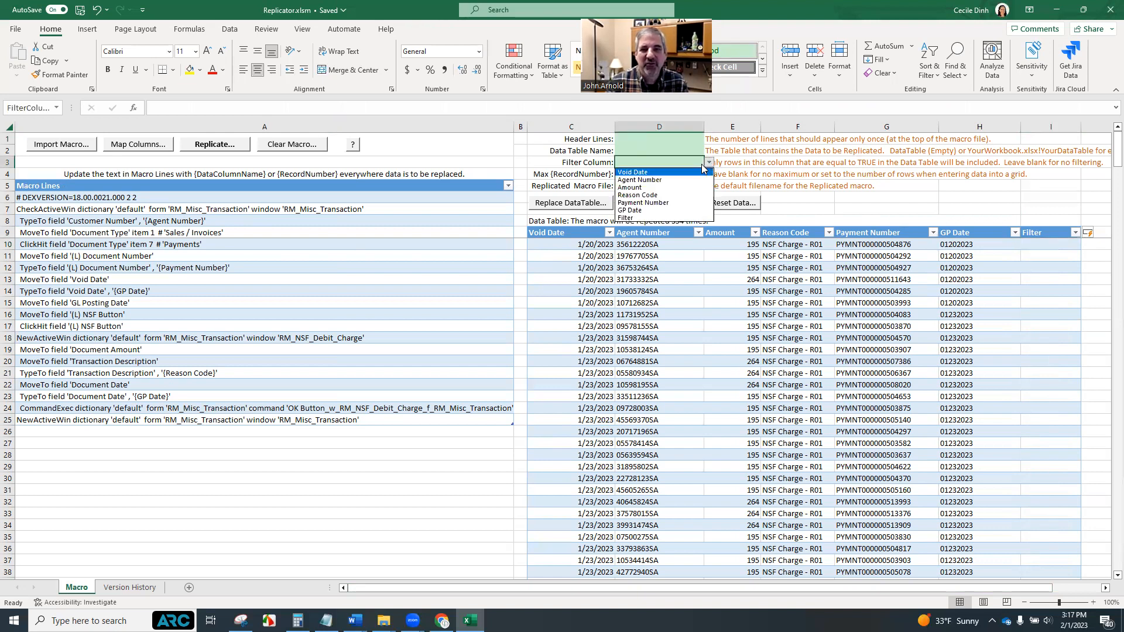
pyautogui.click(642, 219)
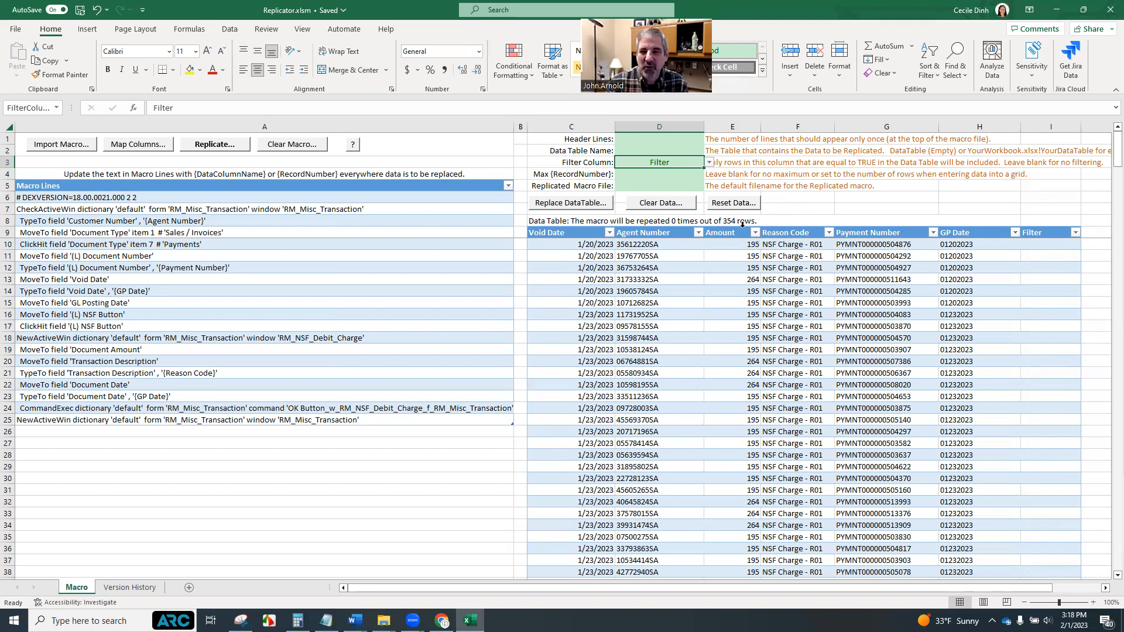
# Fill the Filter column of the data table with the formula =FALSE
pyautogui.click(1039, 246)
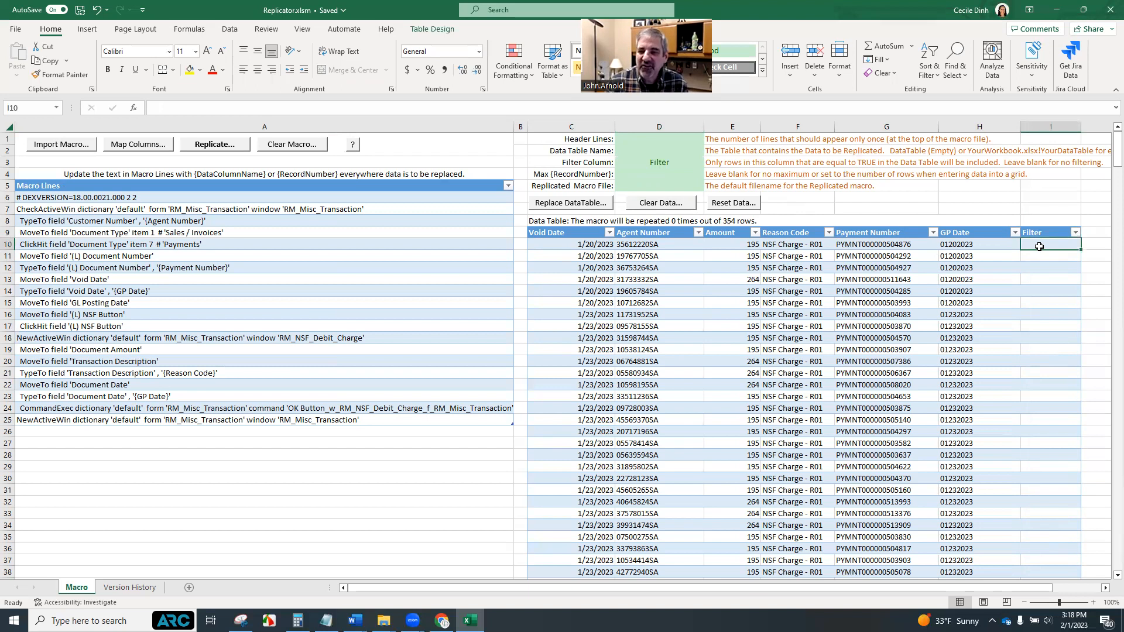
pyautogui.write('=')
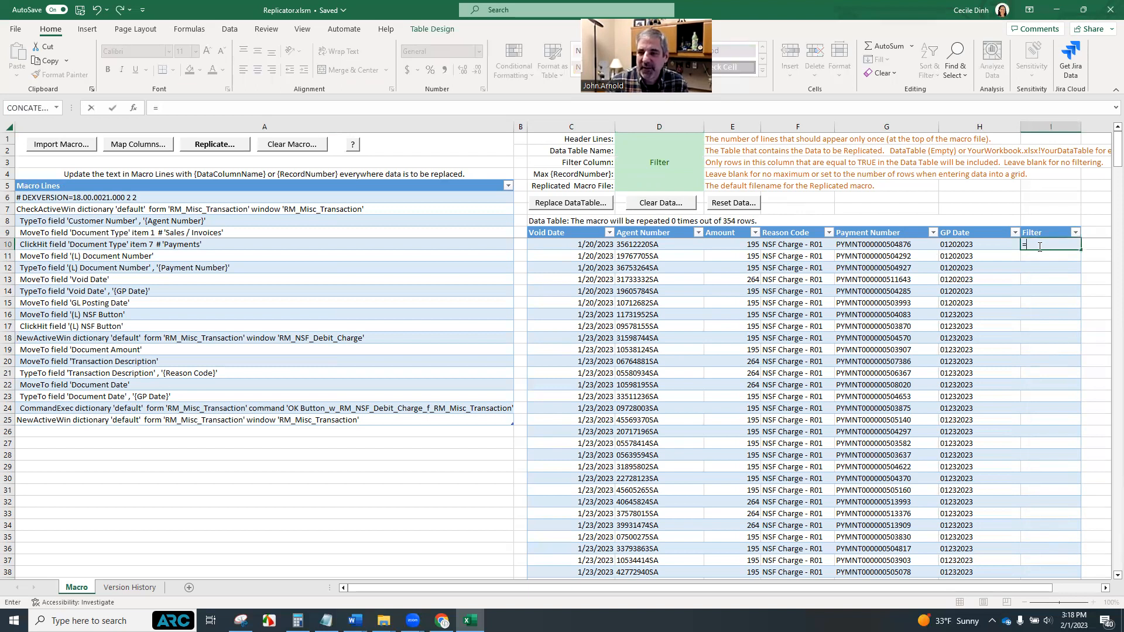
pyautogui.write('FALSE')
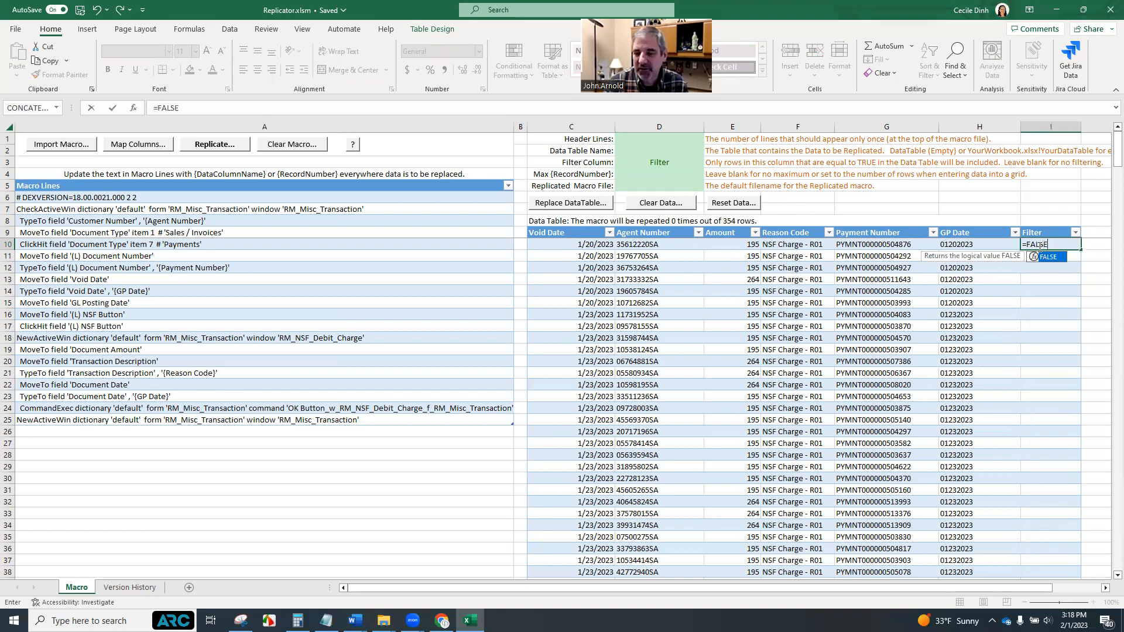
pyautogui.press('Return')
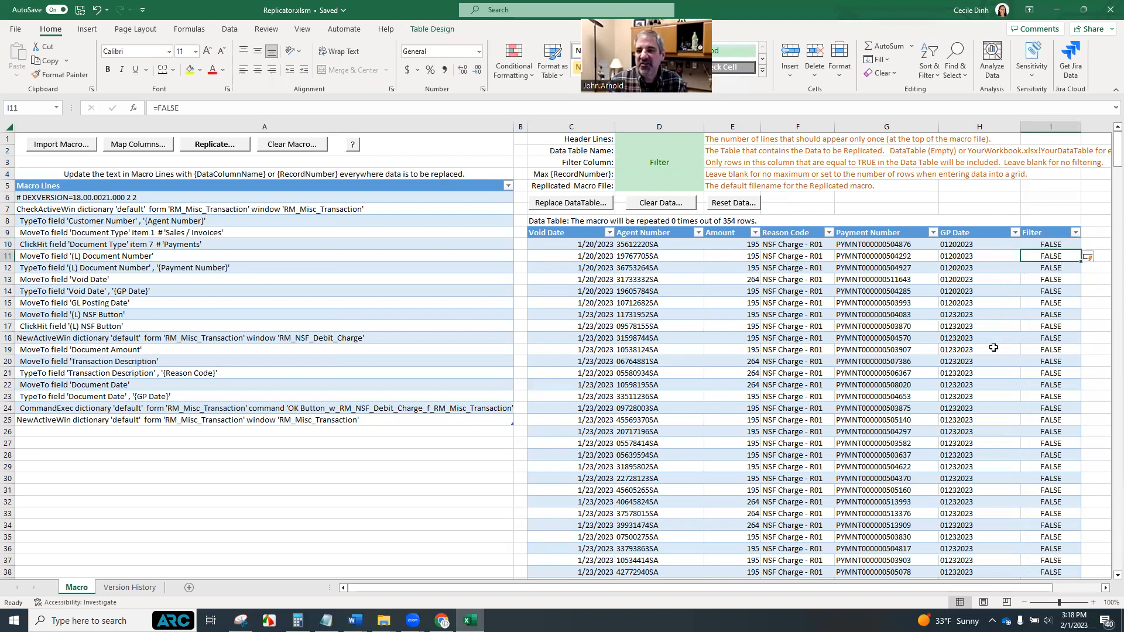
# Set the Filter values of the first two data rows to TRUE
pyautogui.click(1053, 244)
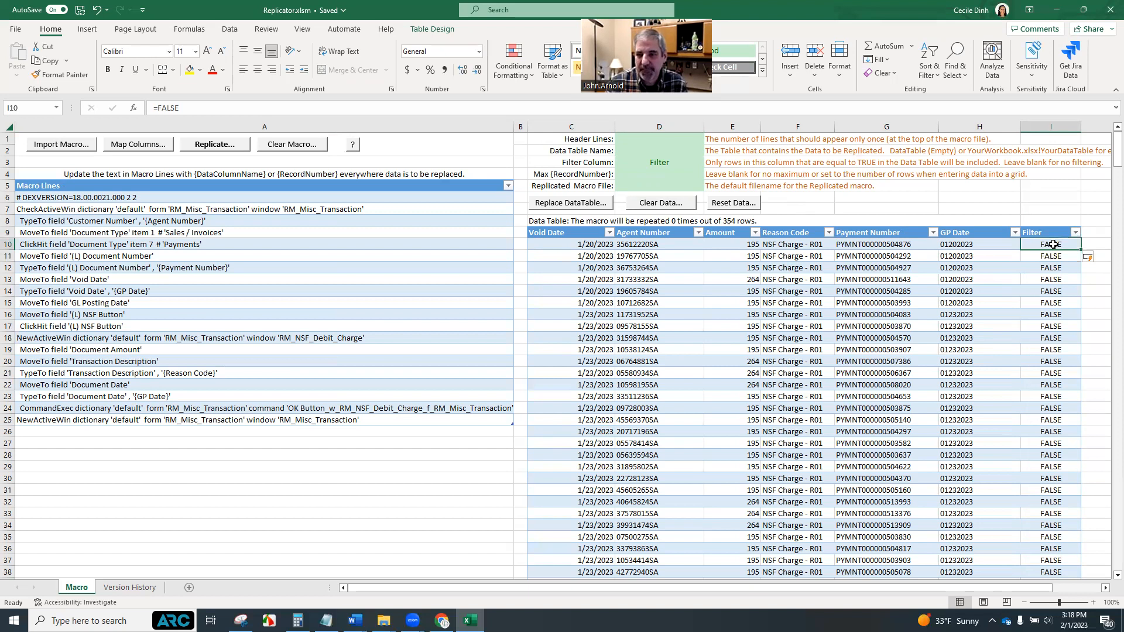
pyautogui.write('TRUE')
pyautogui.press('Tab')
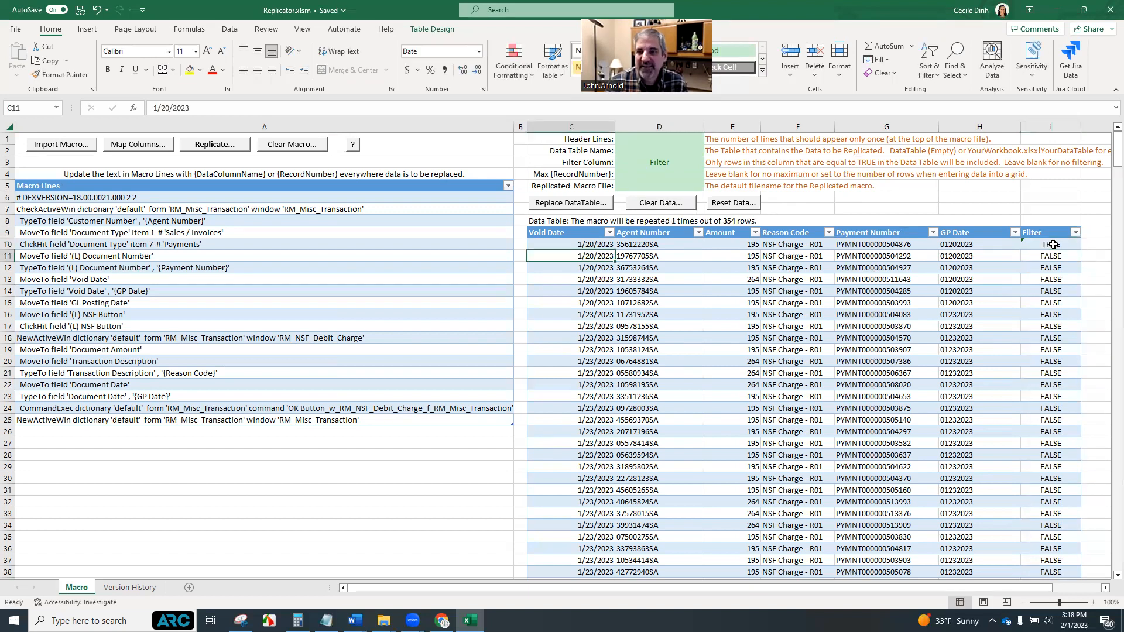
pyautogui.click(1050, 256)
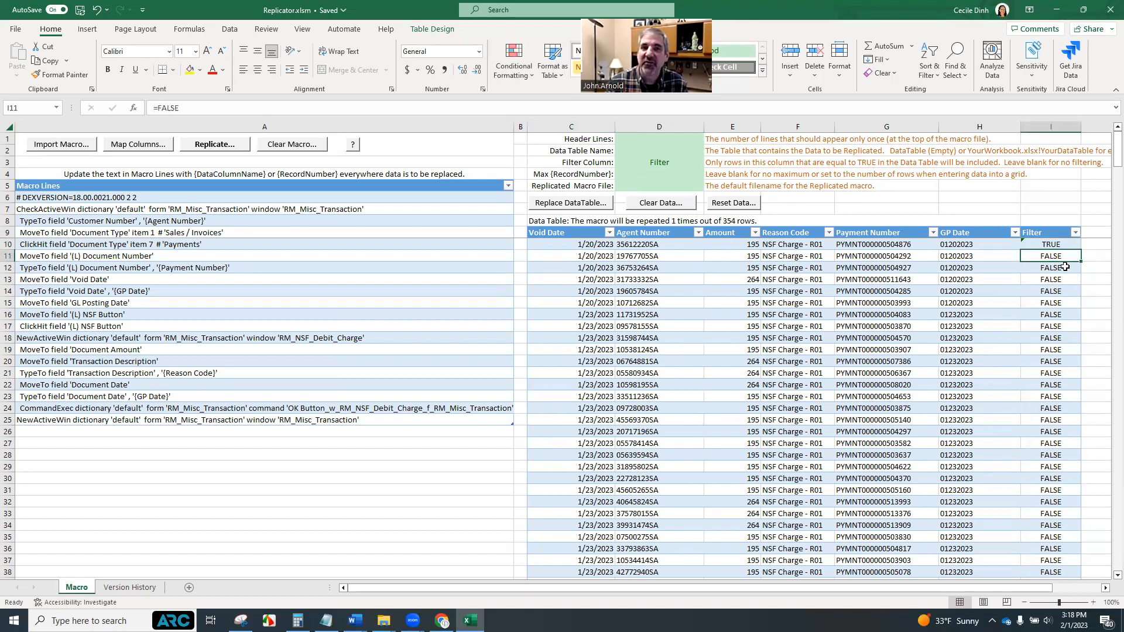
pyautogui.write('TRUE')
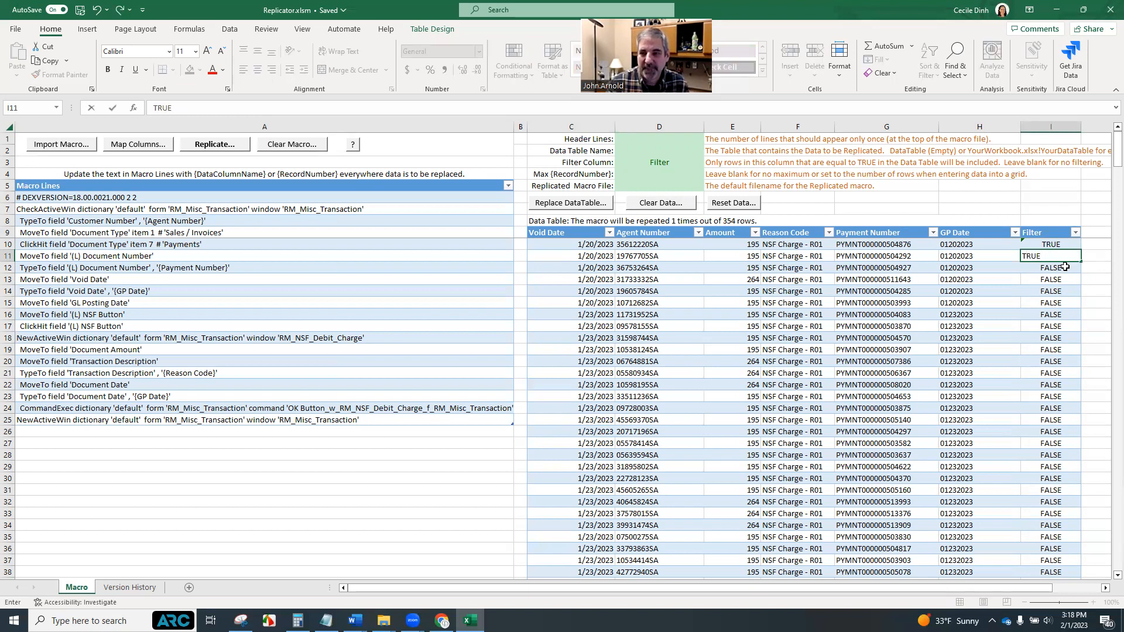
pyautogui.press('Return')
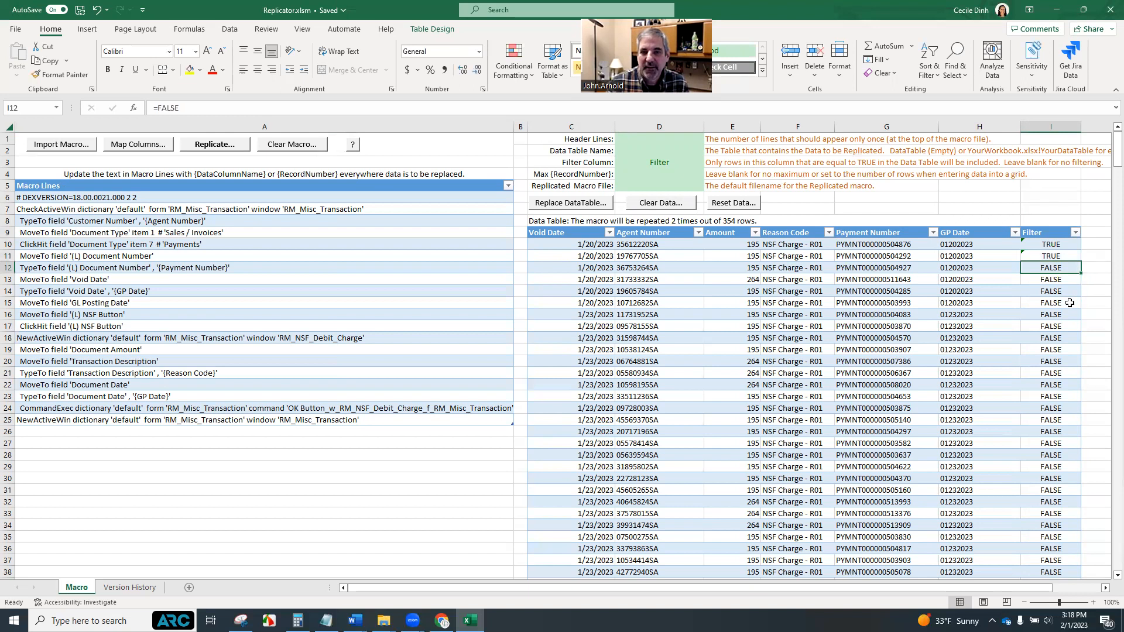
# Set Header Lines to 1
pyautogui.click(666, 223)
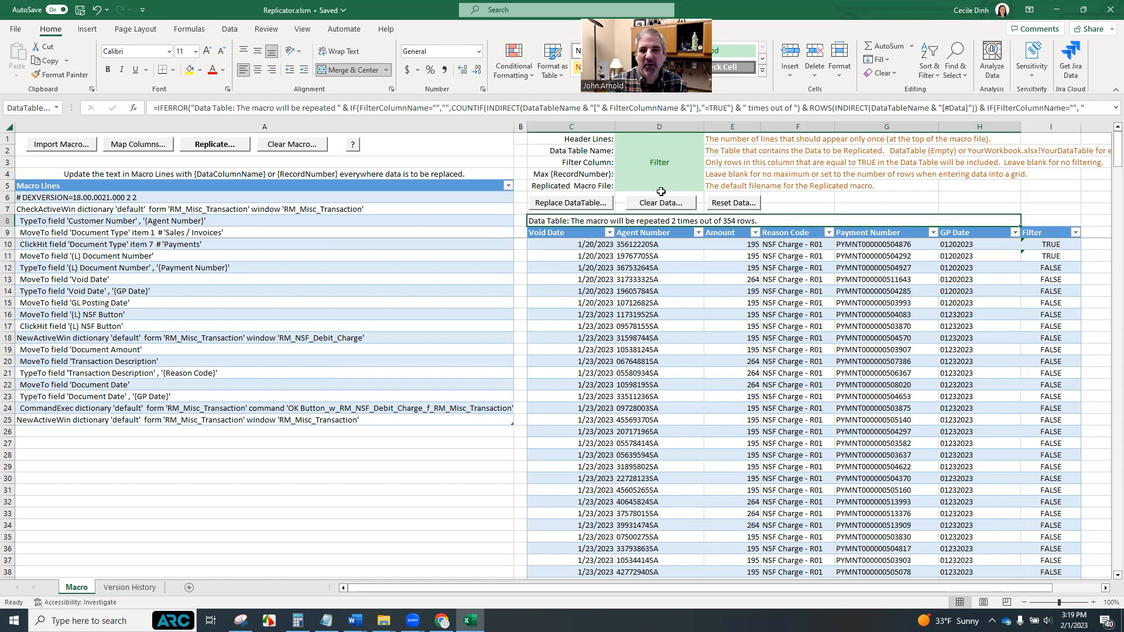
pyautogui.click(672, 141)
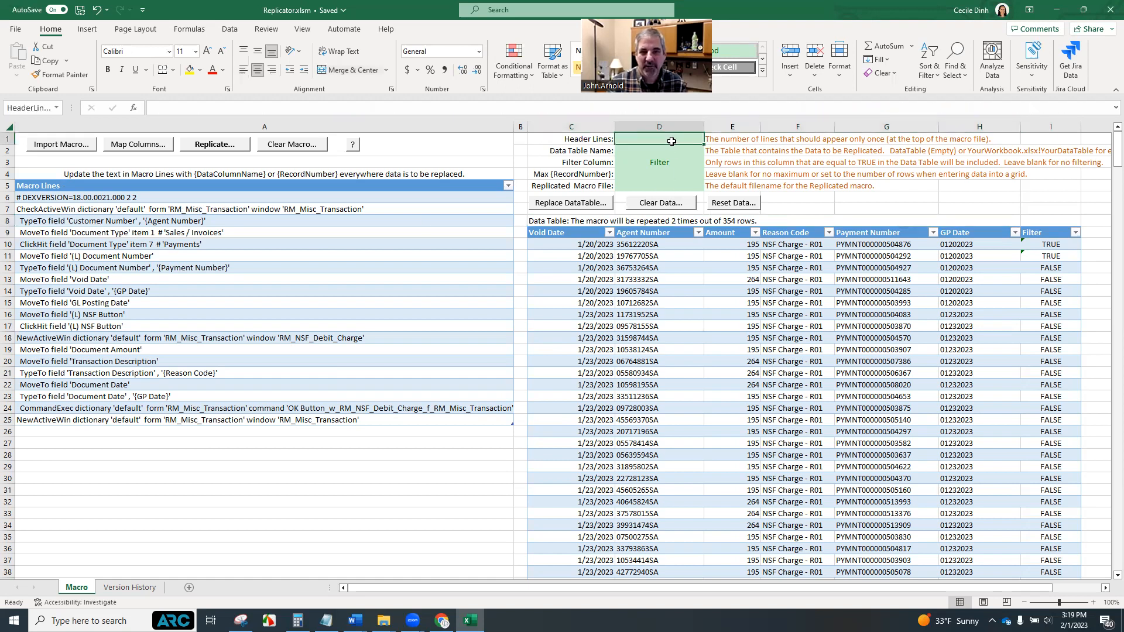
pyautogui.write('1')
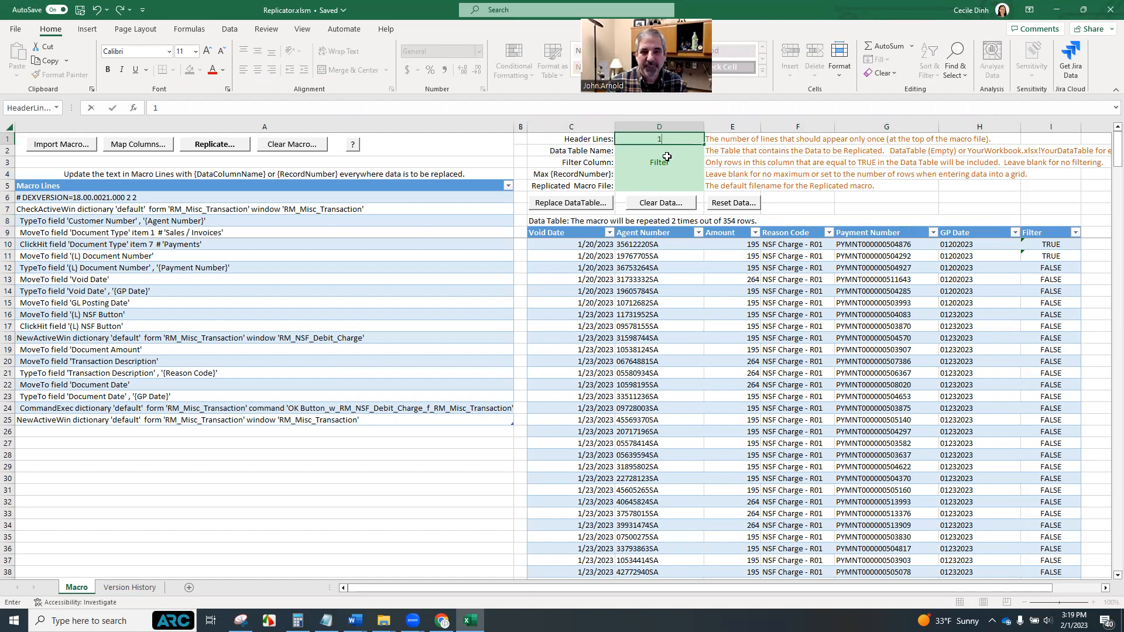
pyautogui.press('Return')
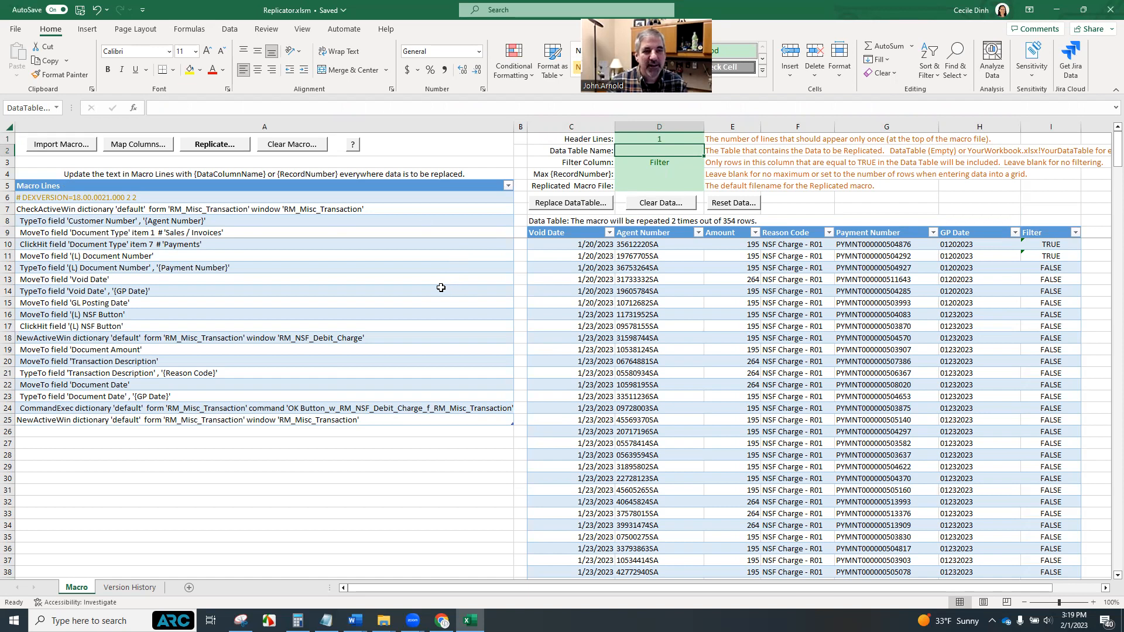
# Replicate the macro and save the result as ALLreplicatedfile.mac in the GPUG folder
pyautogui.click(214, 147)
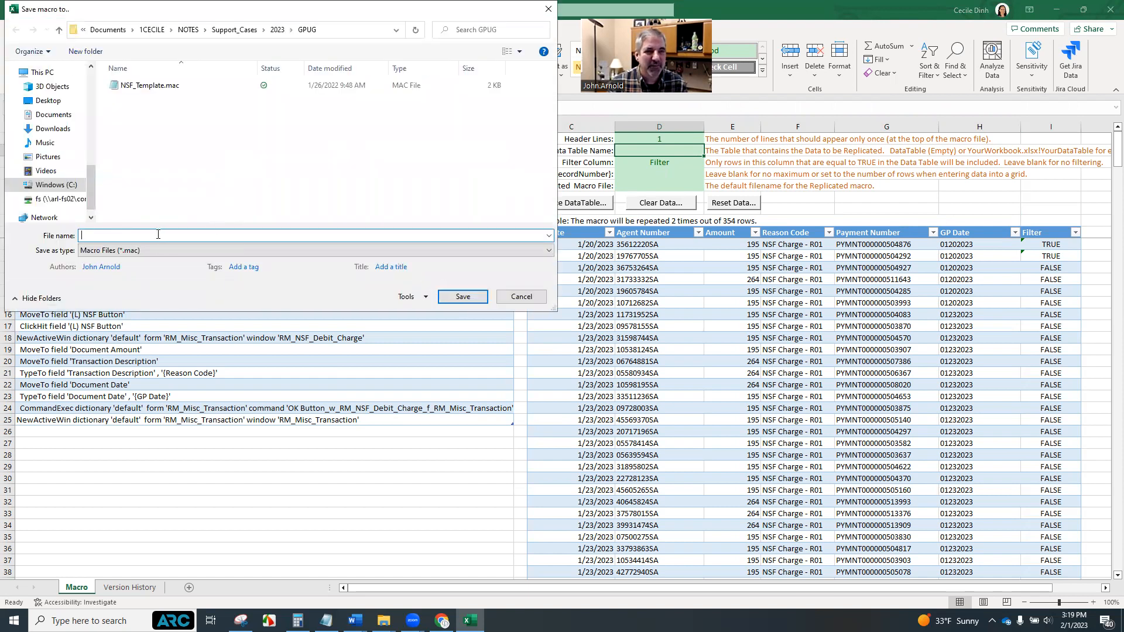
pyautogui.write('r')
pyautogui.press('BackSpace')
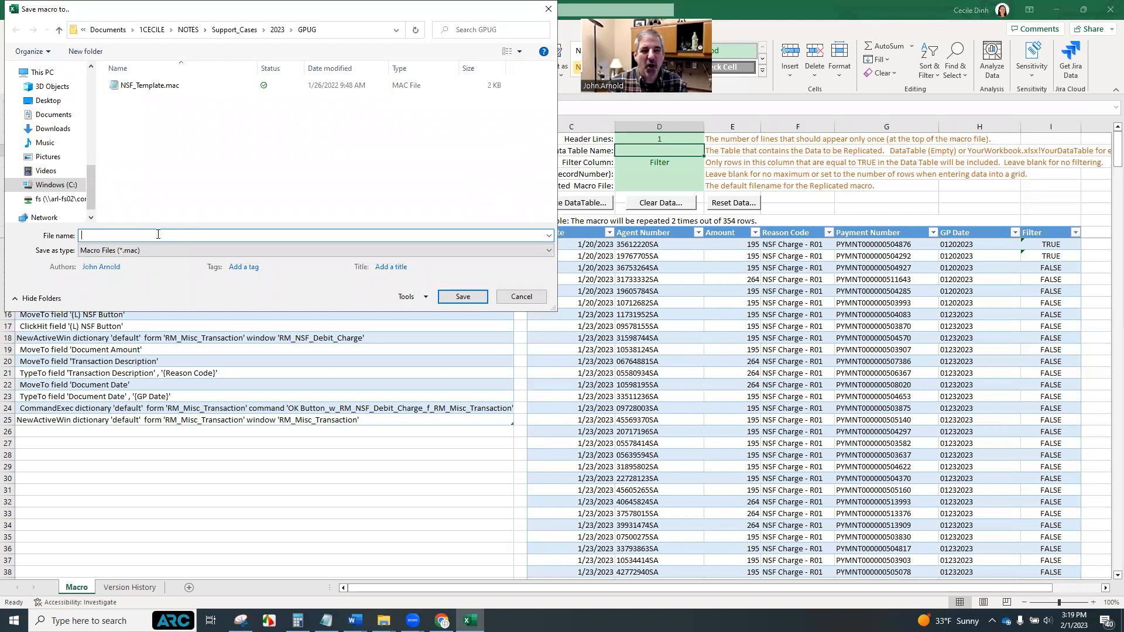
pyautogui.write('AL')
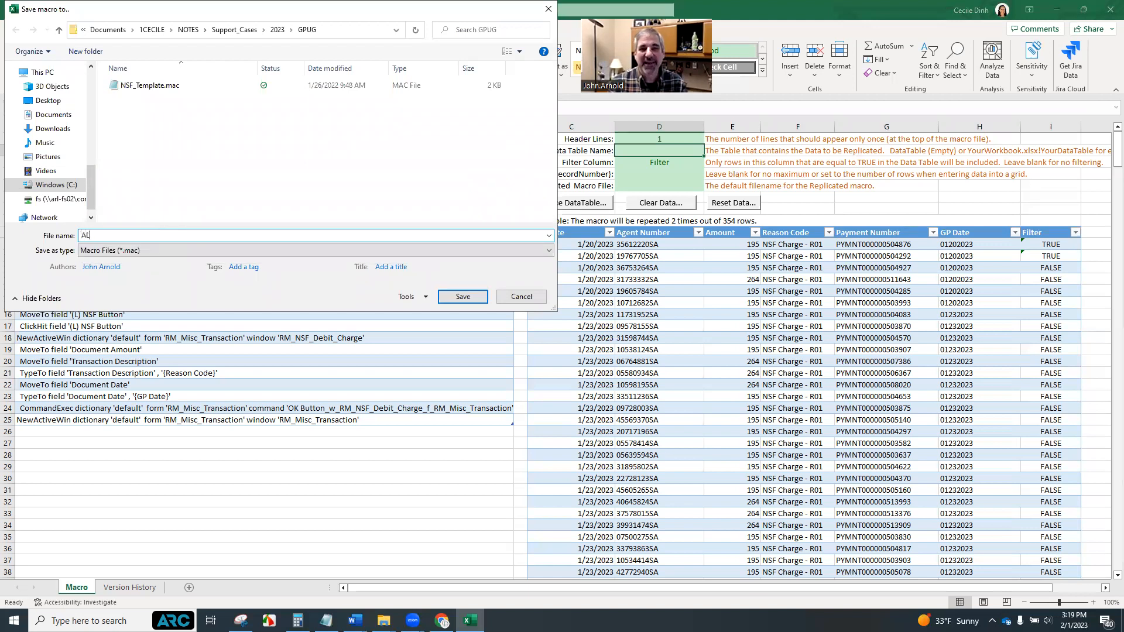
pyautogui.write('Lre')
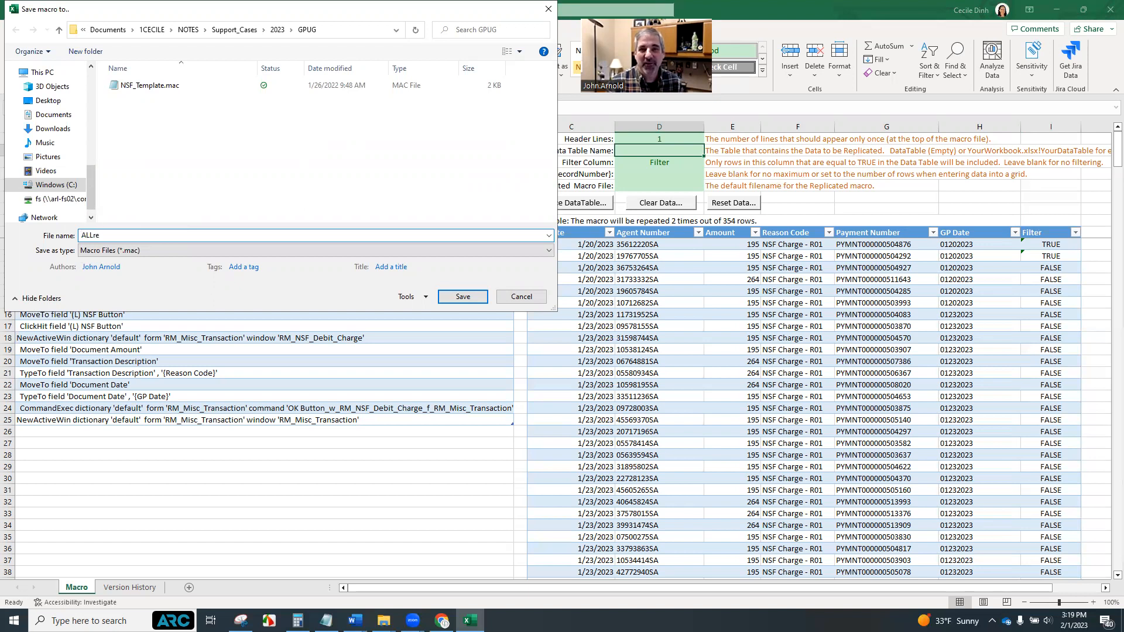
pyautogui.write('plicated')
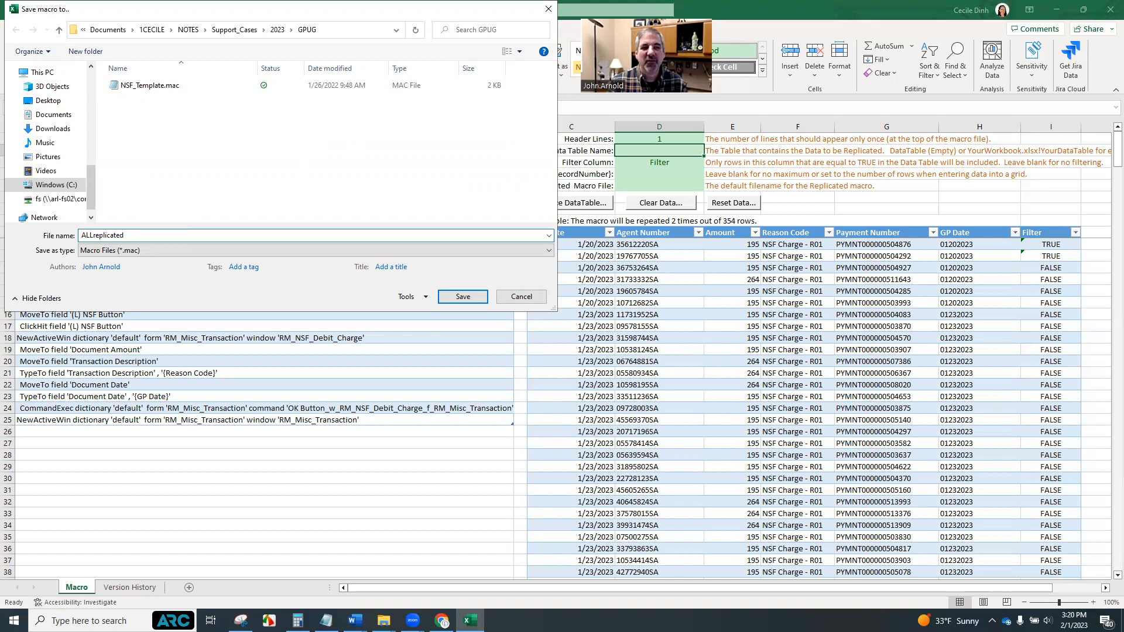
pyautogui.write('file')
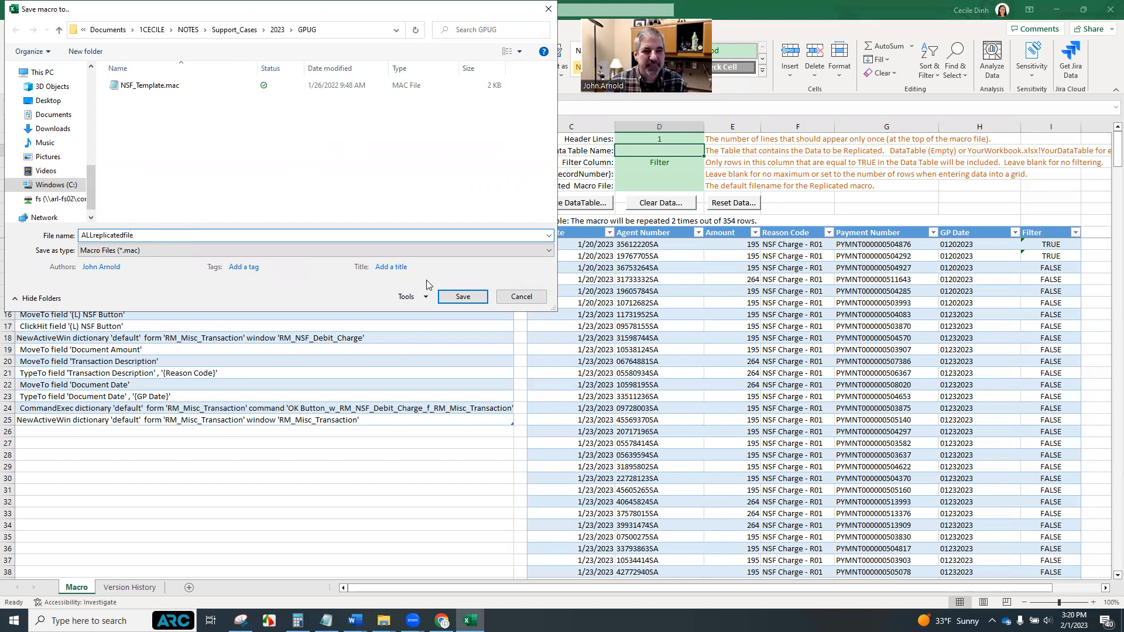
pyautogui.click(462, 298)
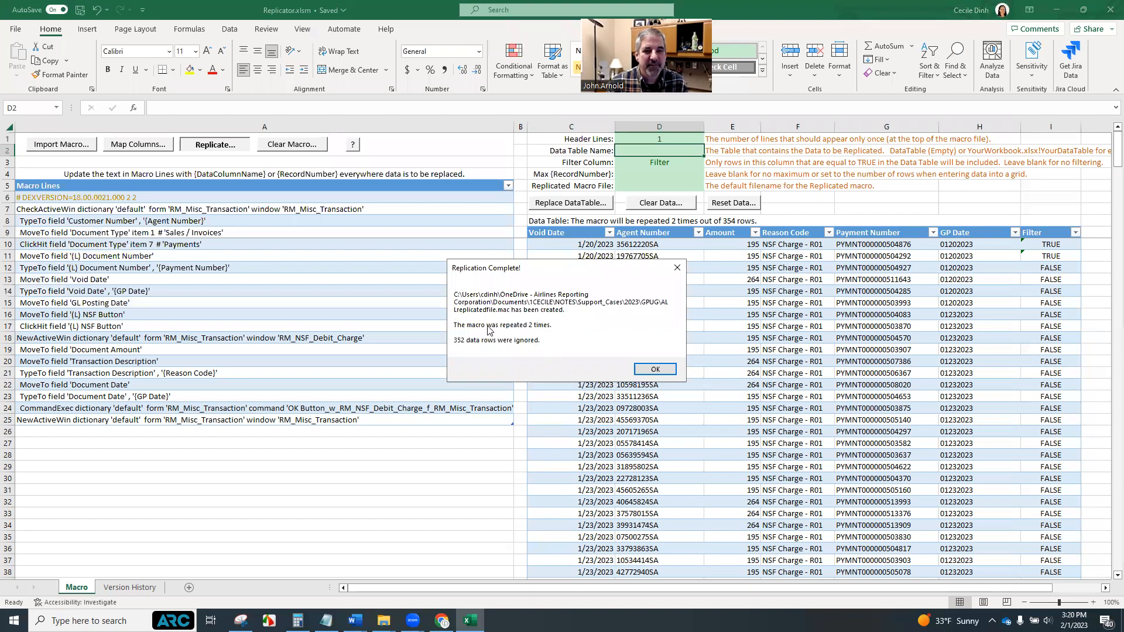
pyautogui.click(653, 369)
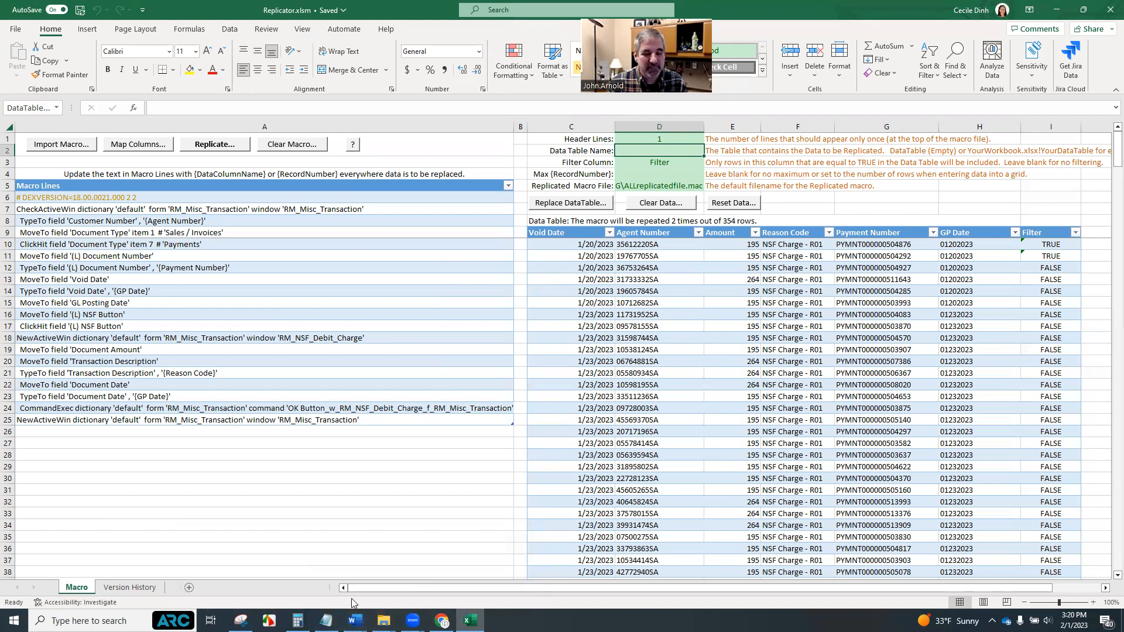
# Open ALLreplicatedfile.mac from the GPUG folder in Notepad and review the replicated macro lines
pyautogui.moveTo(384, 621)
pyautogui.click(427, 577)
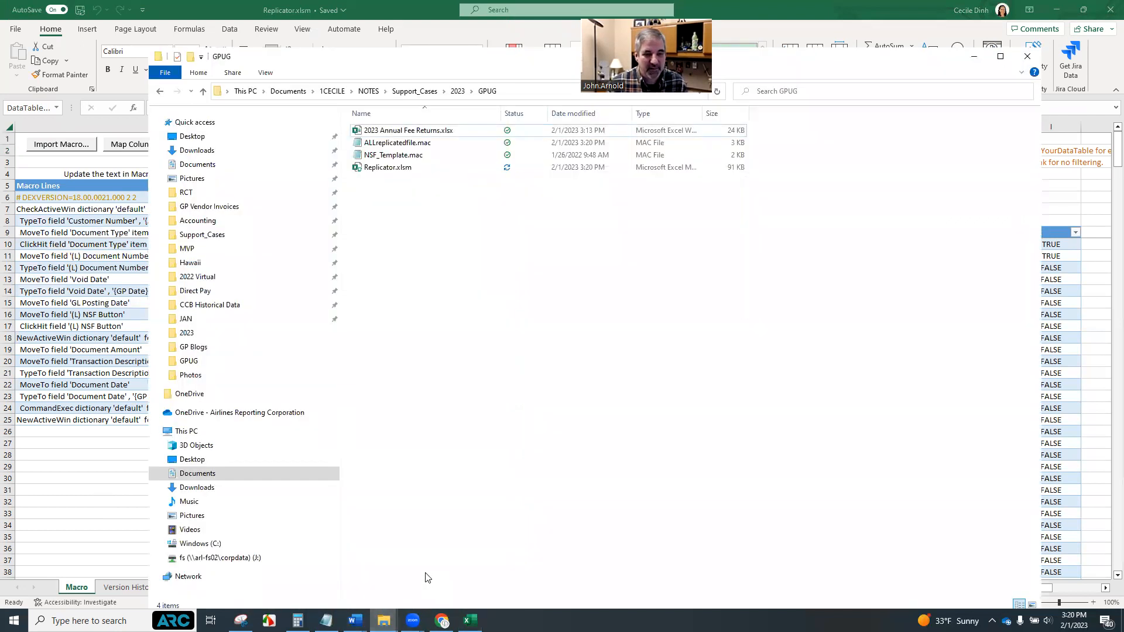
pyautogui.click(398, 146)
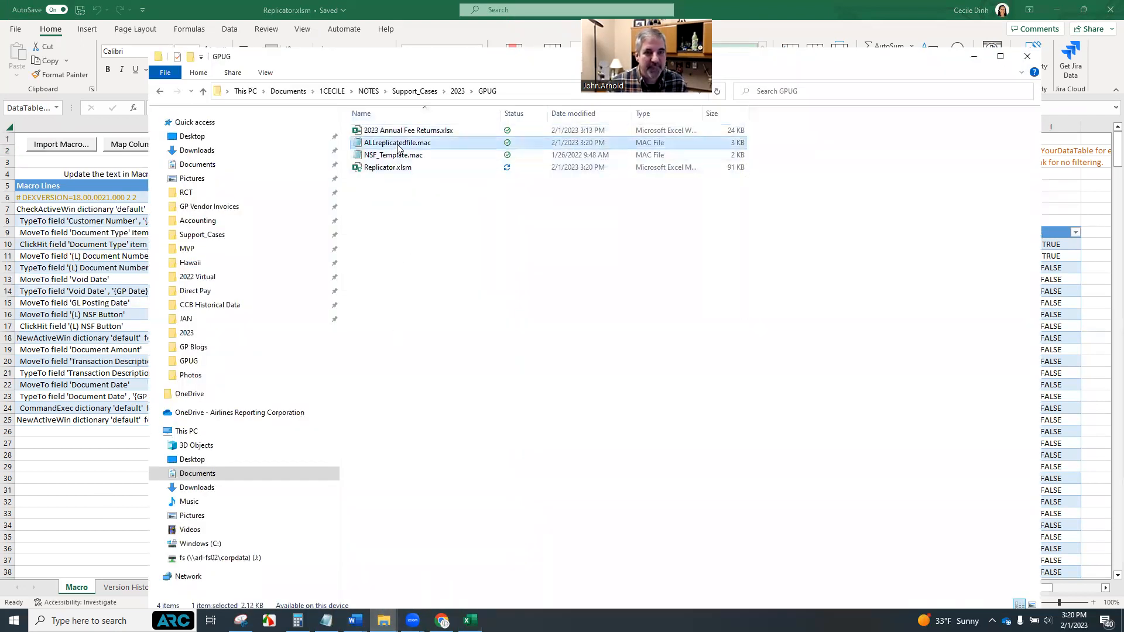
pyautogui.rightClick(398, 146)
pyautogui.click(436, 169)
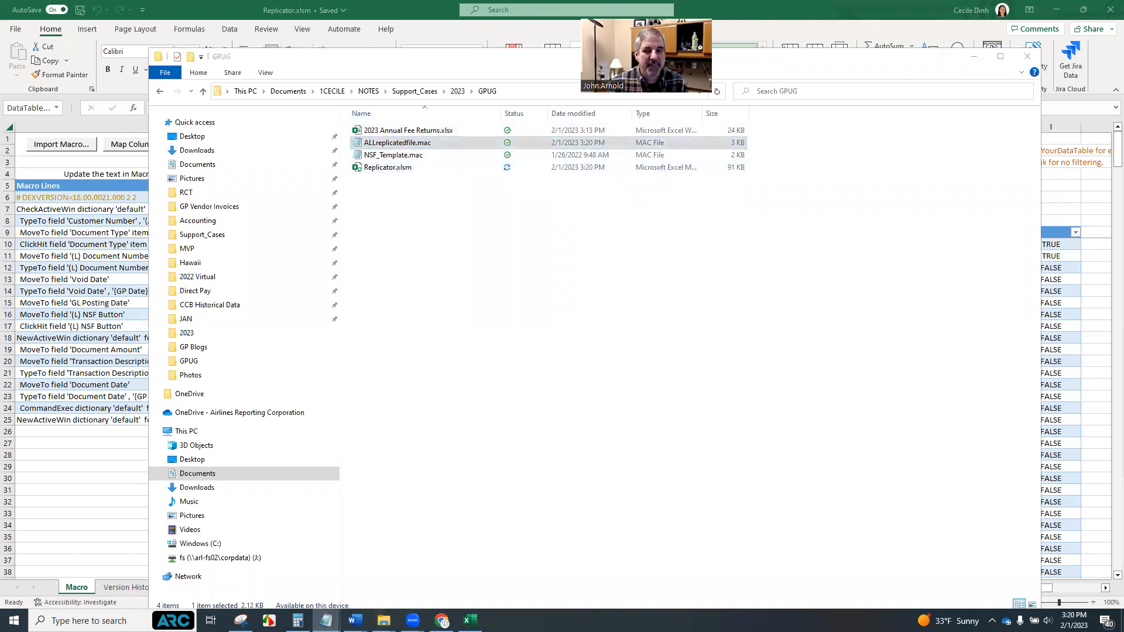
pyautogui.scroll(-10, 512, 435)
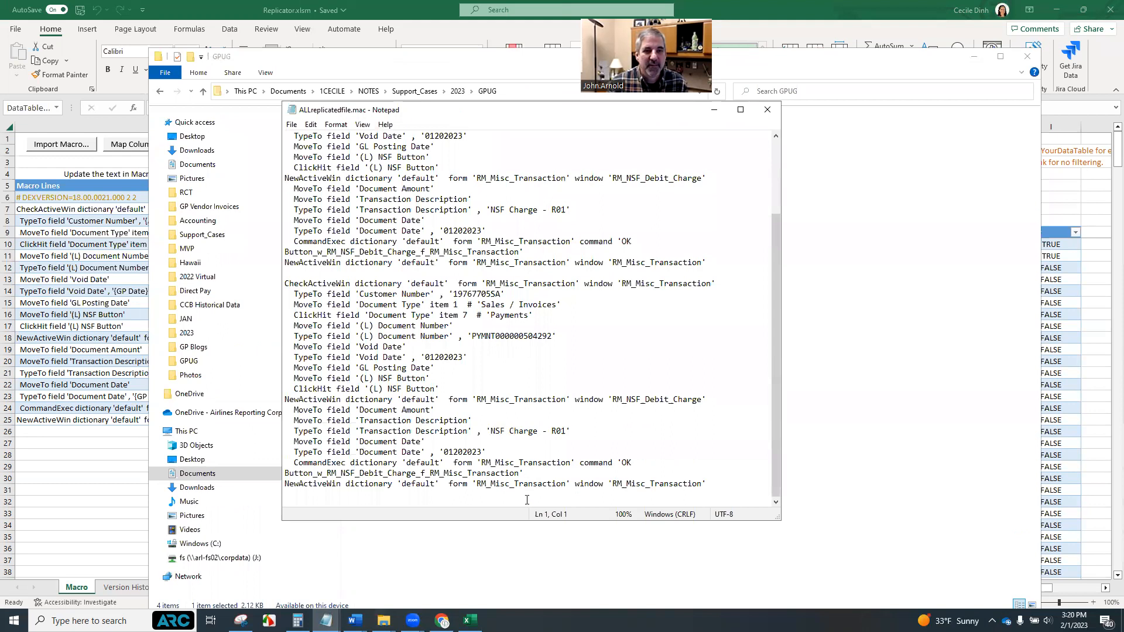
pyautogui.moveTo(517, 522); pyautogui.dragTo(519, 607)
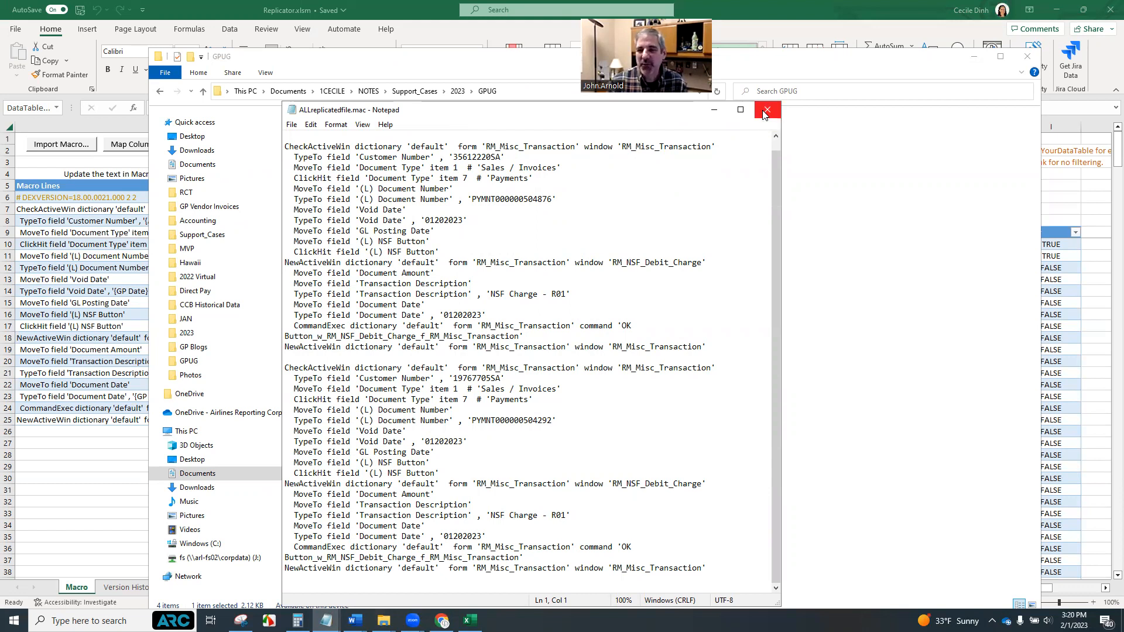
pyautogui.click(976, 58)
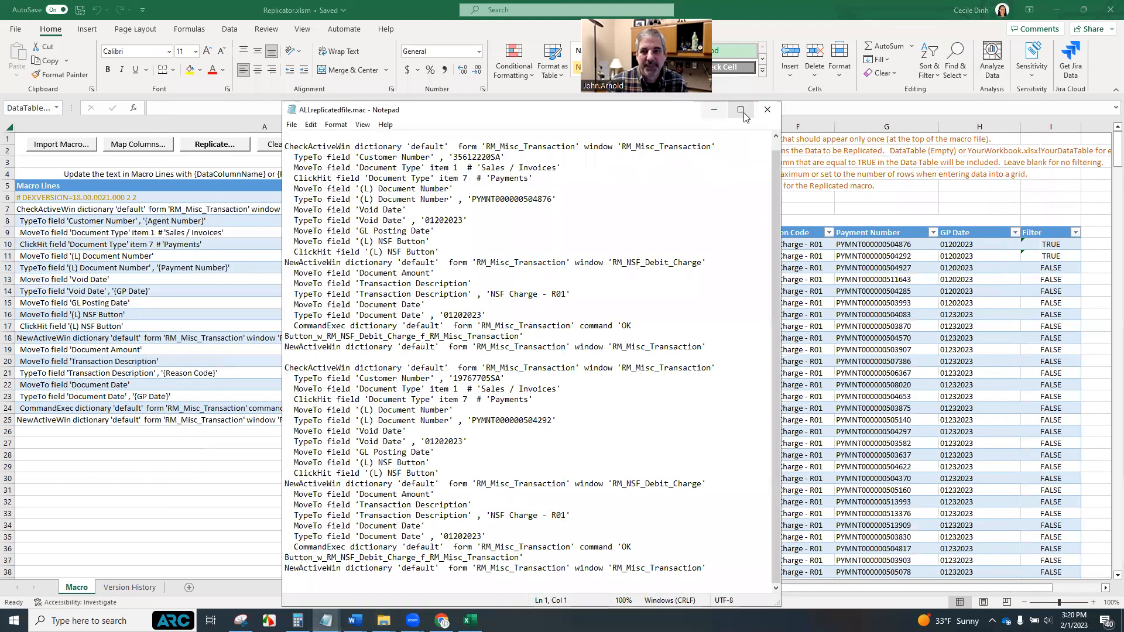
pyautogui.click(714, 109)
pyautogui.click(412, 474)
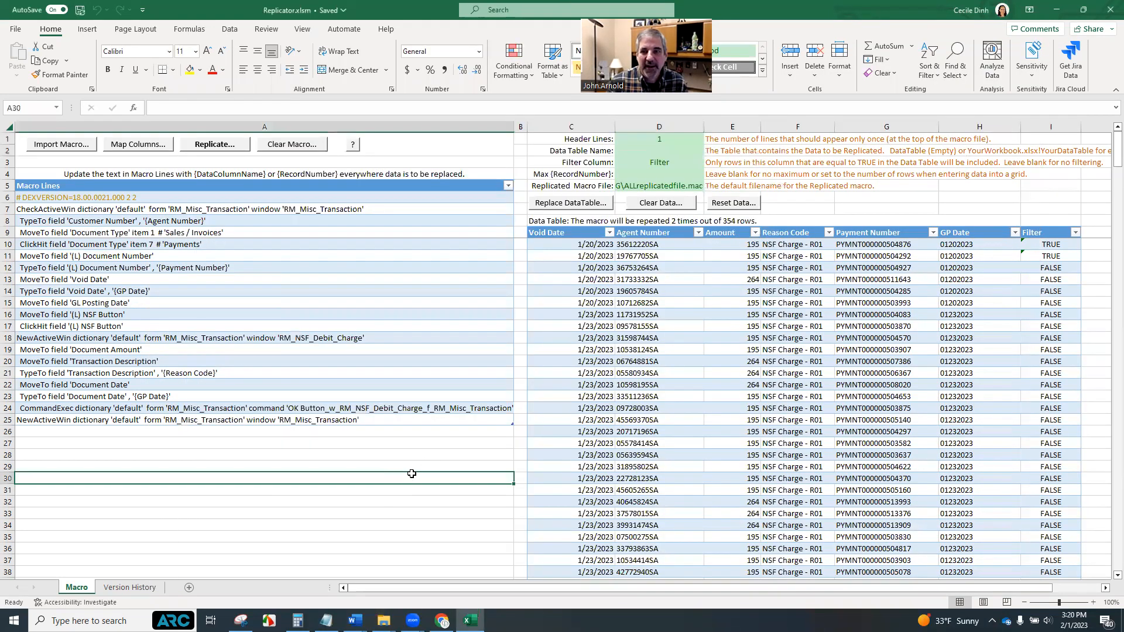
# Reset the Filter values of the first two data rows to FALSE
pyautogui.click(1063, 246)
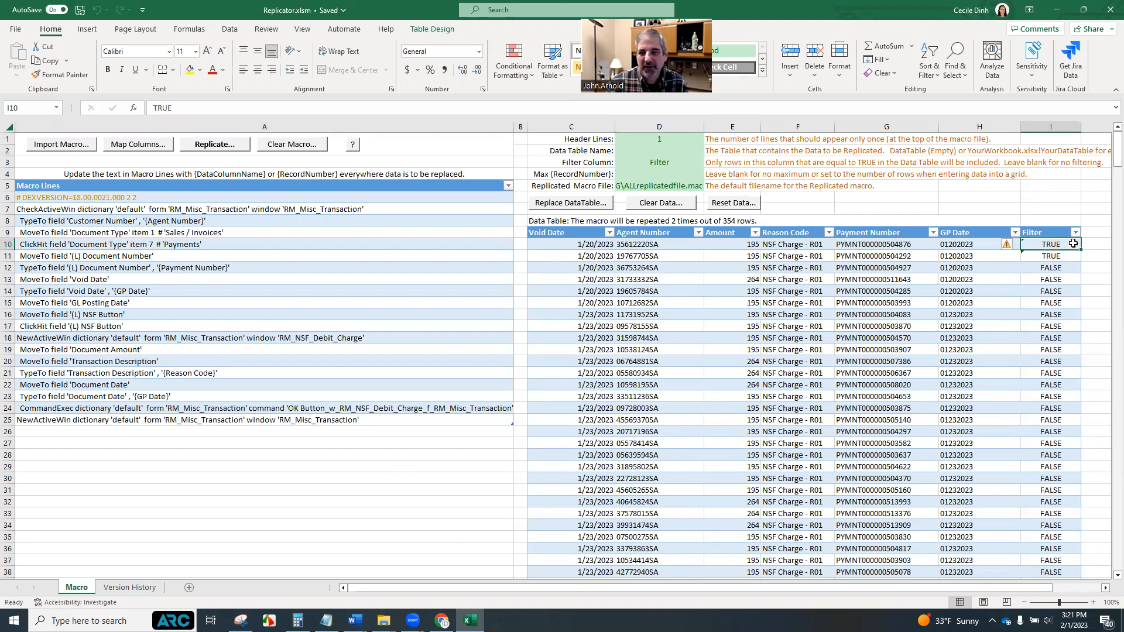
pyautogui.write('FALE')
pyautogui.press('BackSpace')
pyautogui.write('SE')
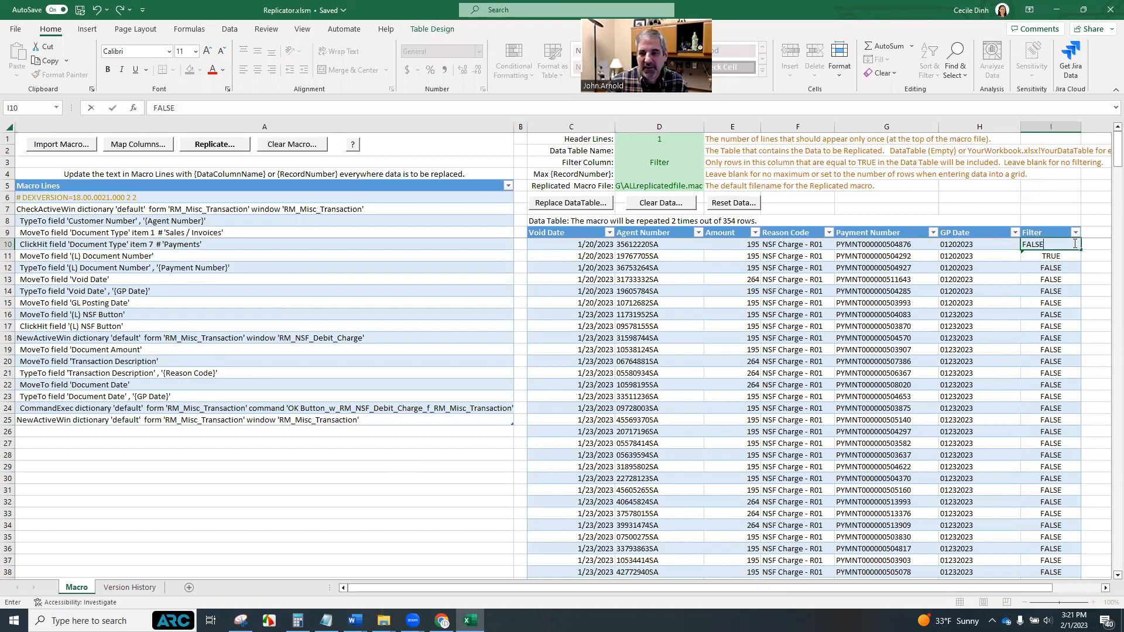
pyautogui.press('Return')
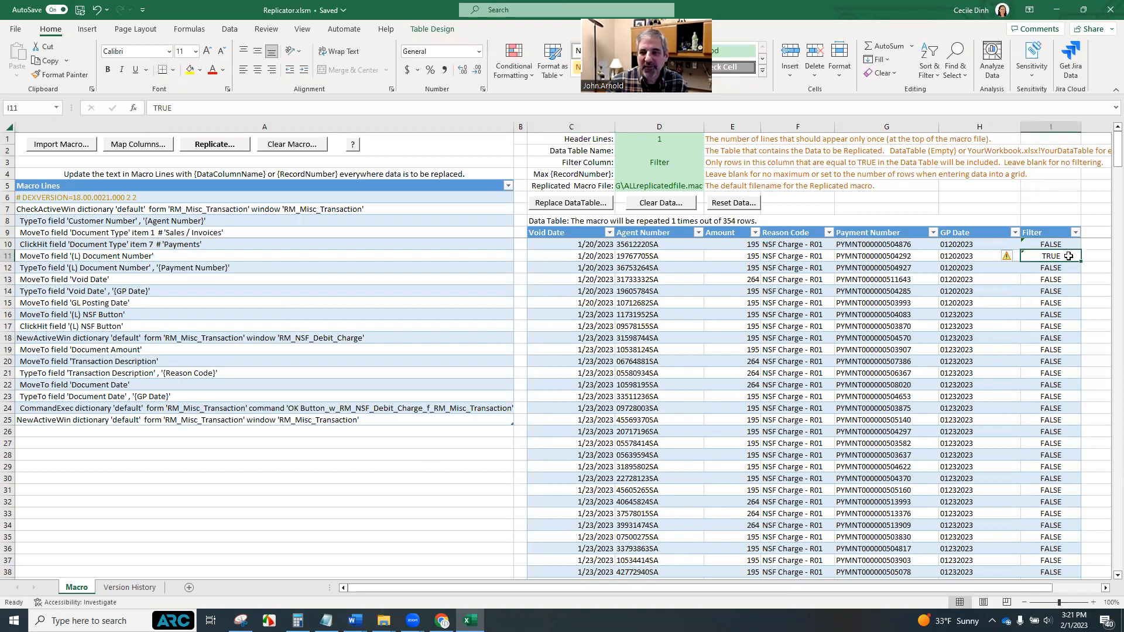
pyautogui.write('FALSE')
pyautogui.press('Tab')
pyautogui.click(1071, 268)
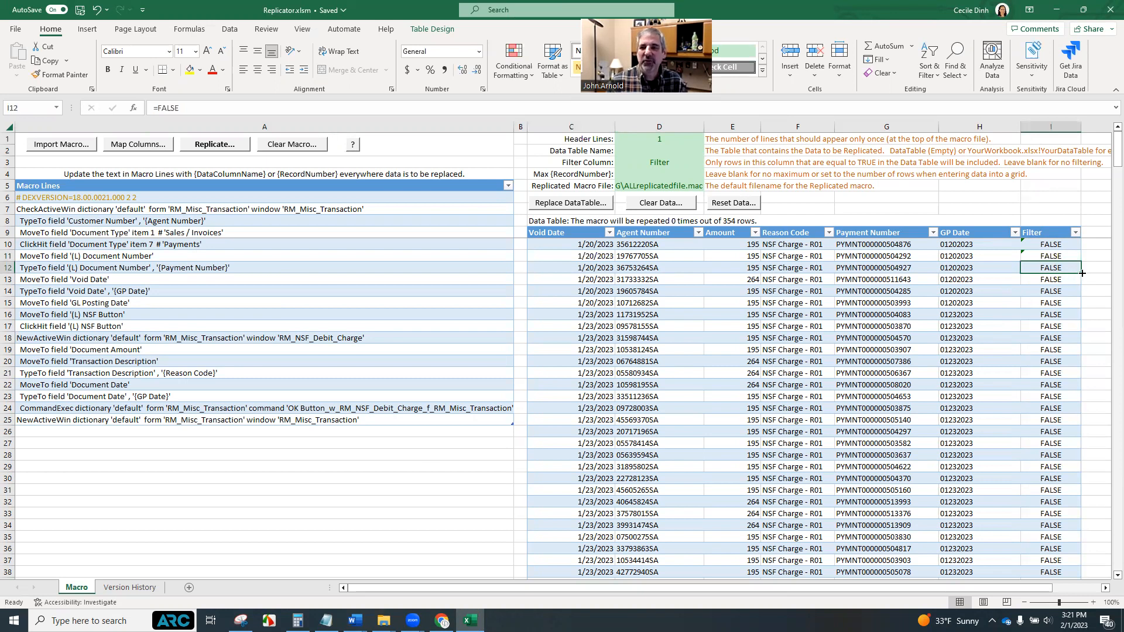
# Set the third data row's Filter value to TRUE and fill TRUE down through the rest of the Filter column
pyautogui.doubleClick(1082, 273)
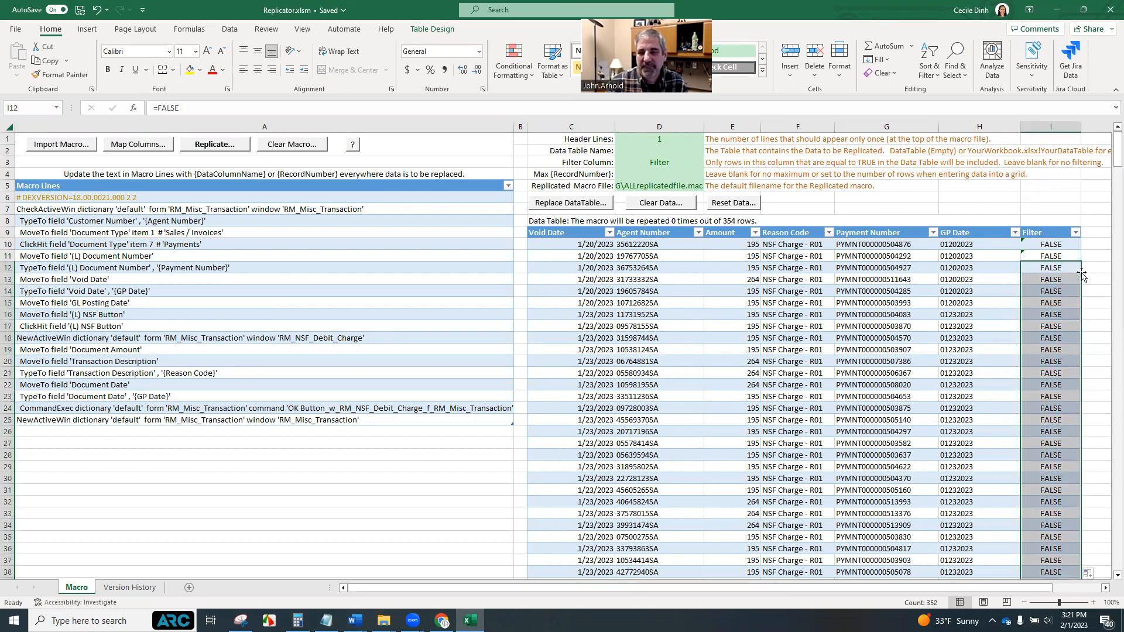
pyautogui.click(1073, 270)
pyautogui.doubleClick(1082, 273)
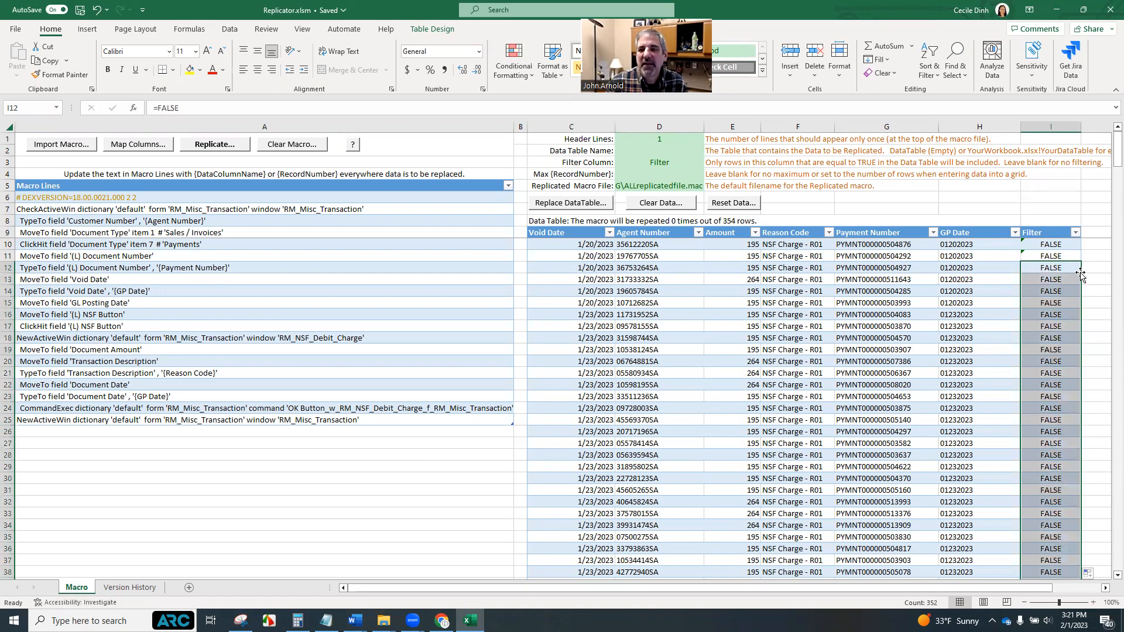
pyautogui.click(1070, 264)
pyautogui.write('t')
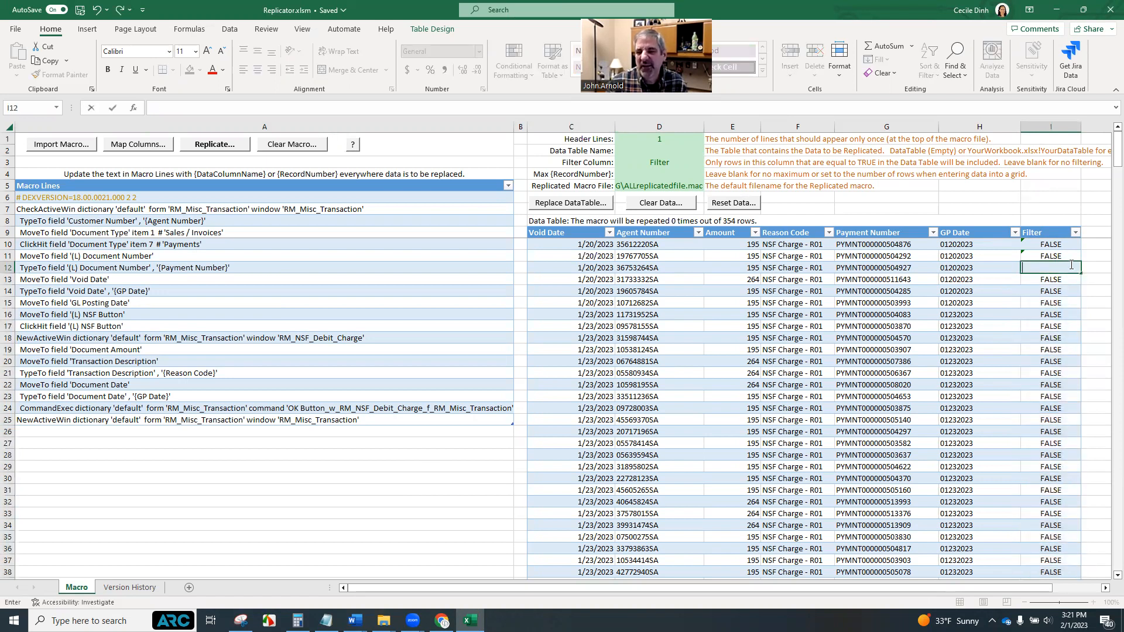
pyautogui.write('=TRUE')
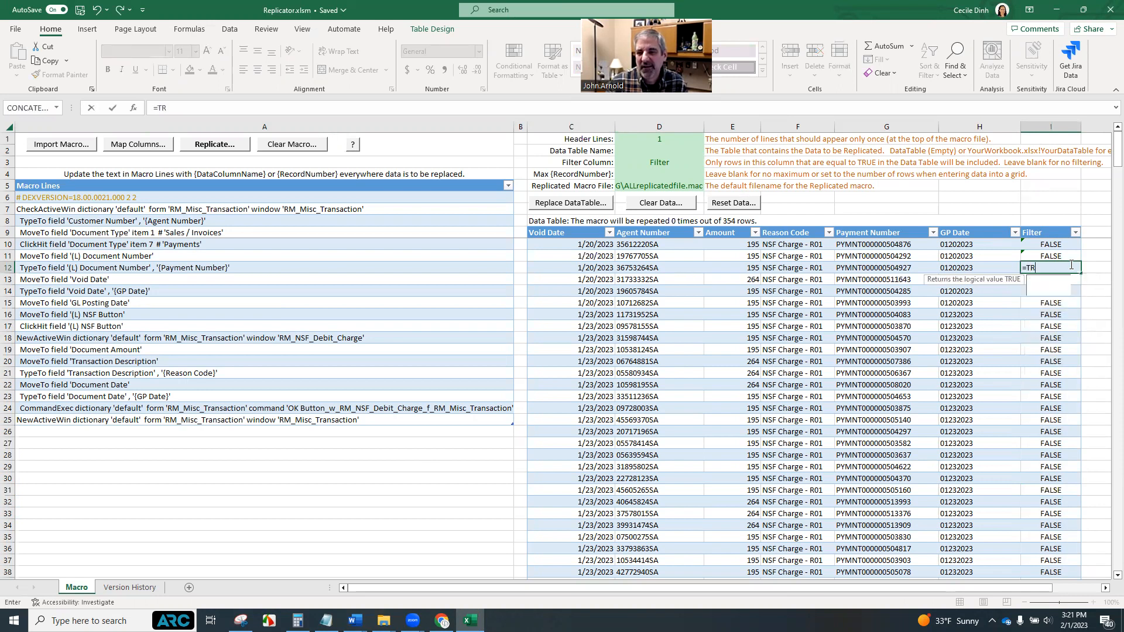
pyautogui.press('Return')
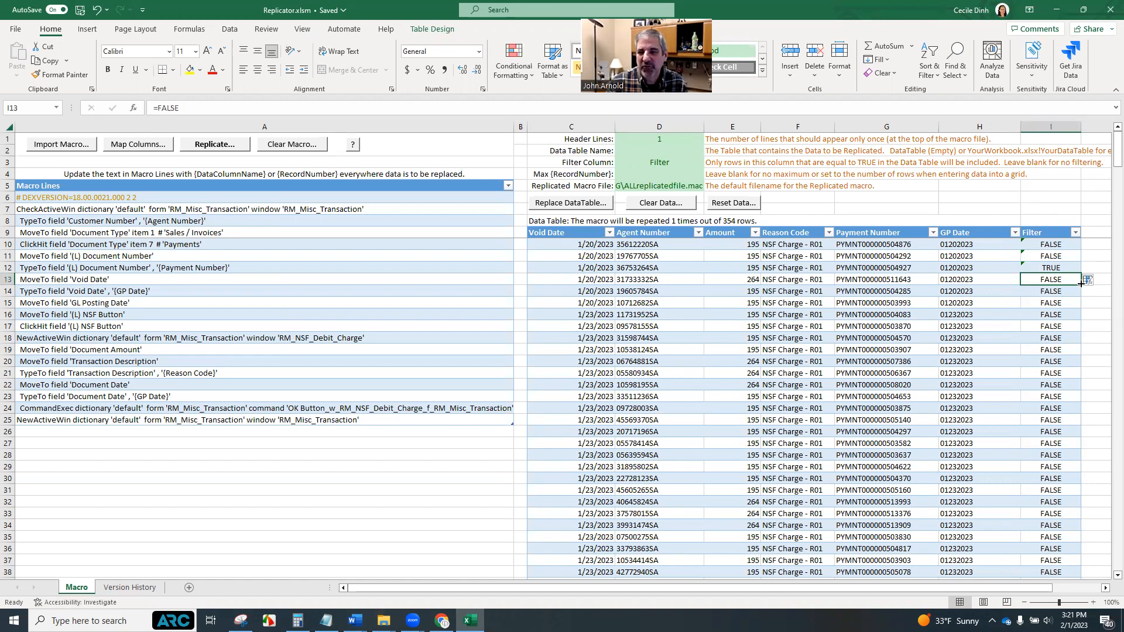
pyautogui.doubleClick(1080, 285)
pyautogui.click(1075, 269)
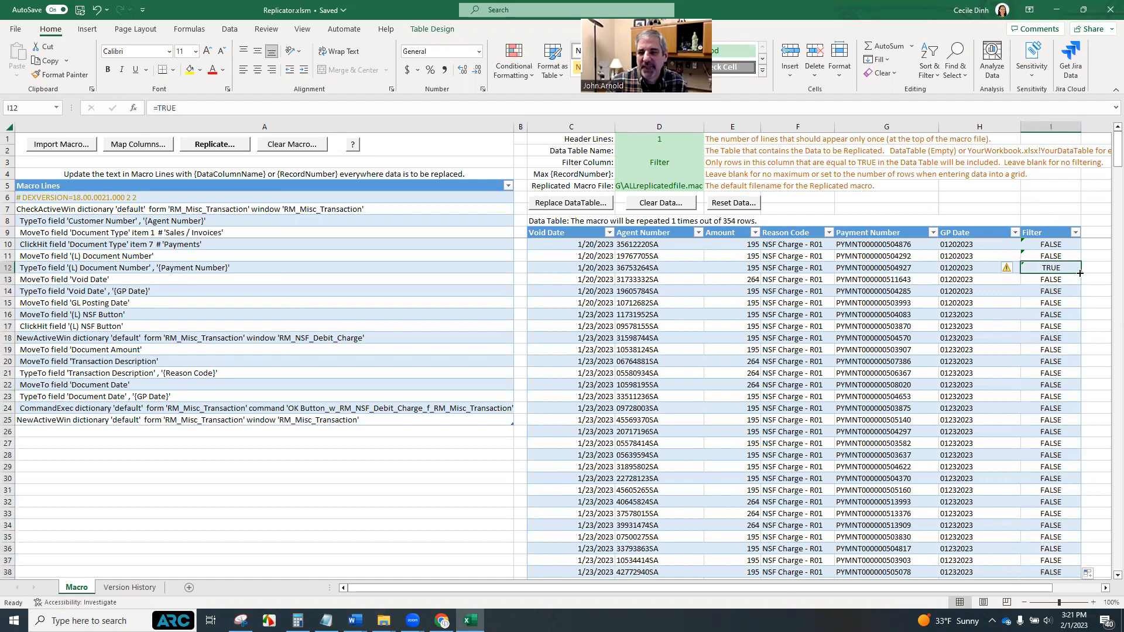
pyautogui.doubleClick(1080, 273)
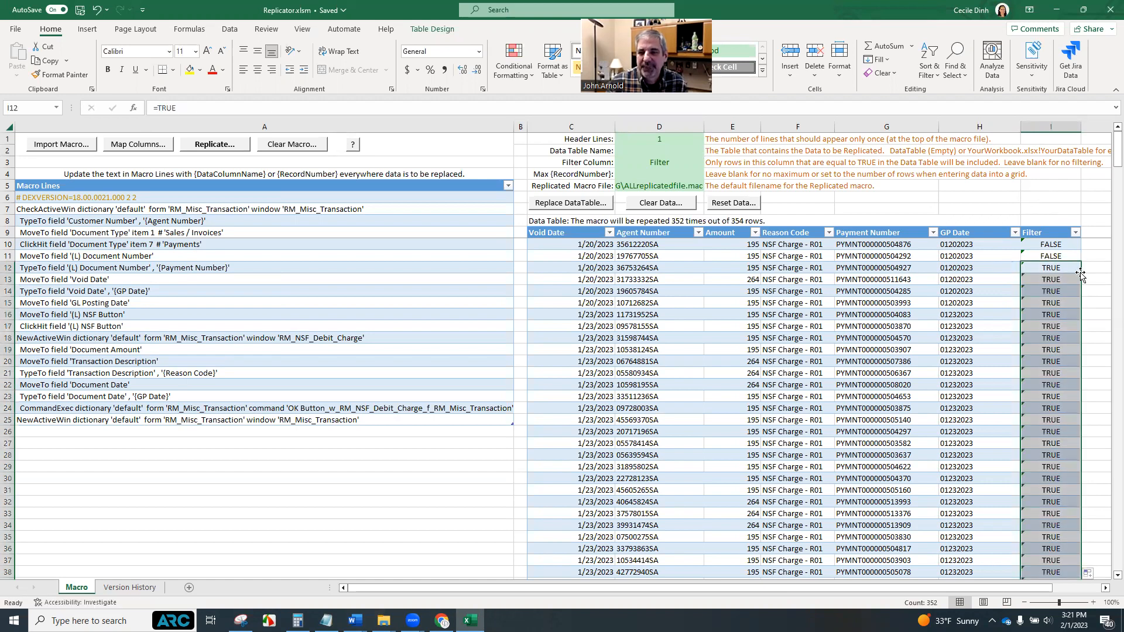
pyautogui.click(1092, 338)
pyautogui.scroll(-3, 1058, 385)
pyautogui.scroll(3, 1058, 385)
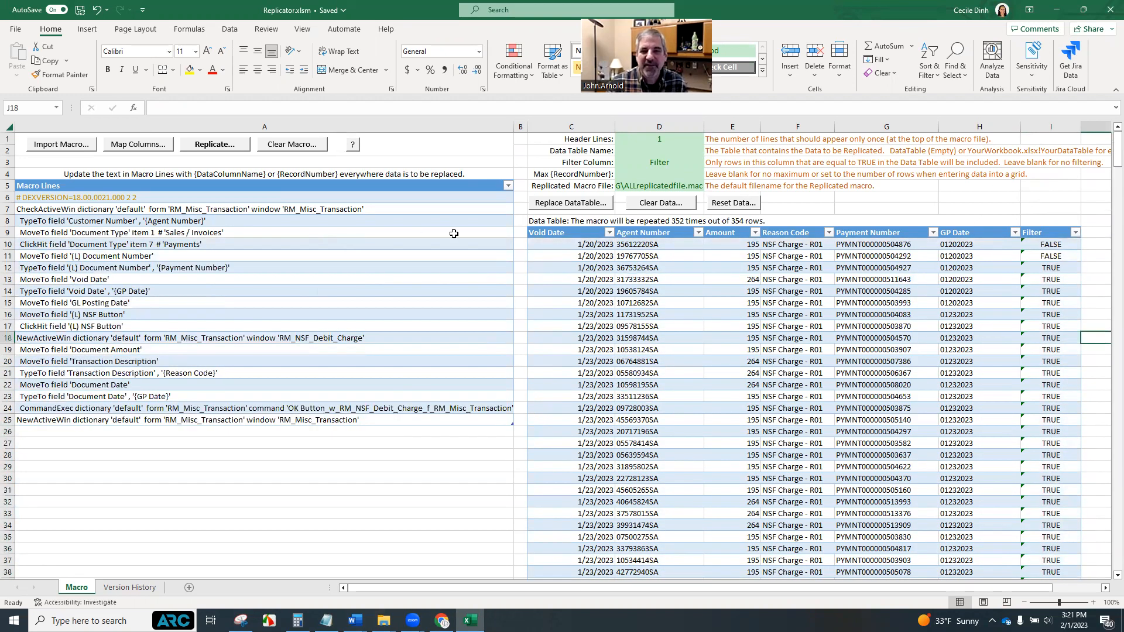
# Replicate the macro again, overwriting ALLreplicatedfile.mac in the GPUG folder
pyautogui.click(699, 221)
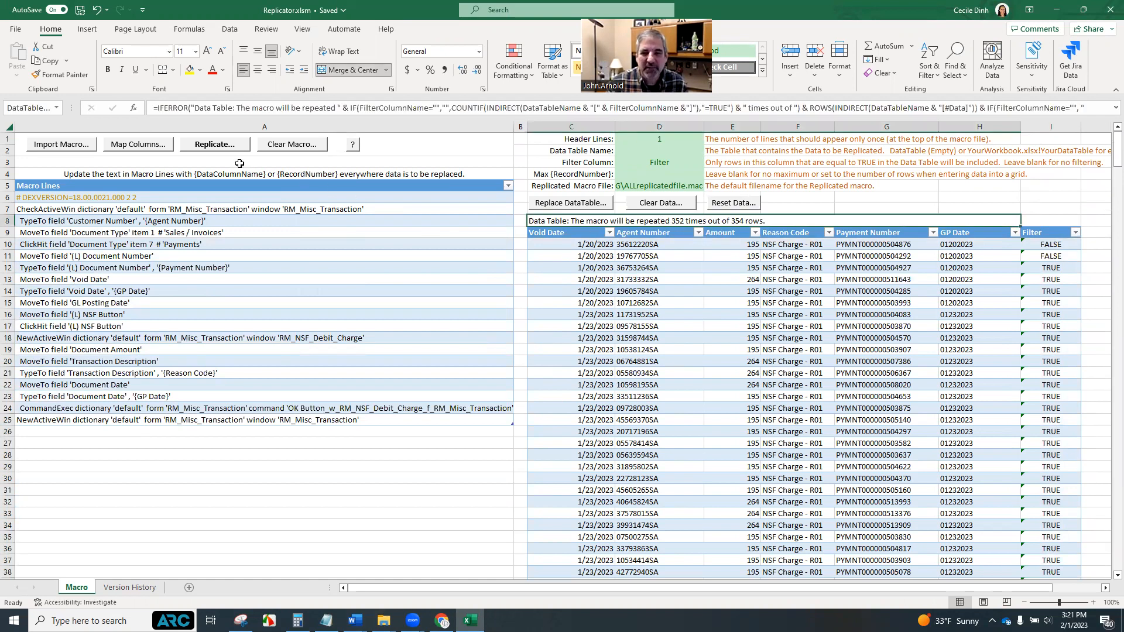
pyautogui.click(215, 144)
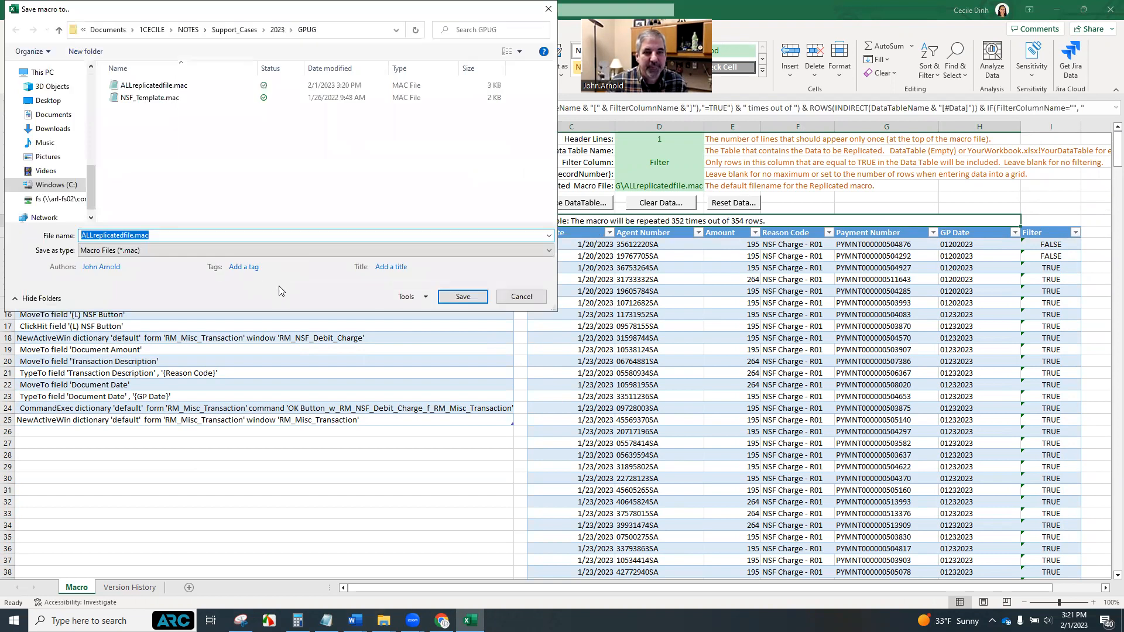
pyautogui.click(187, 88)
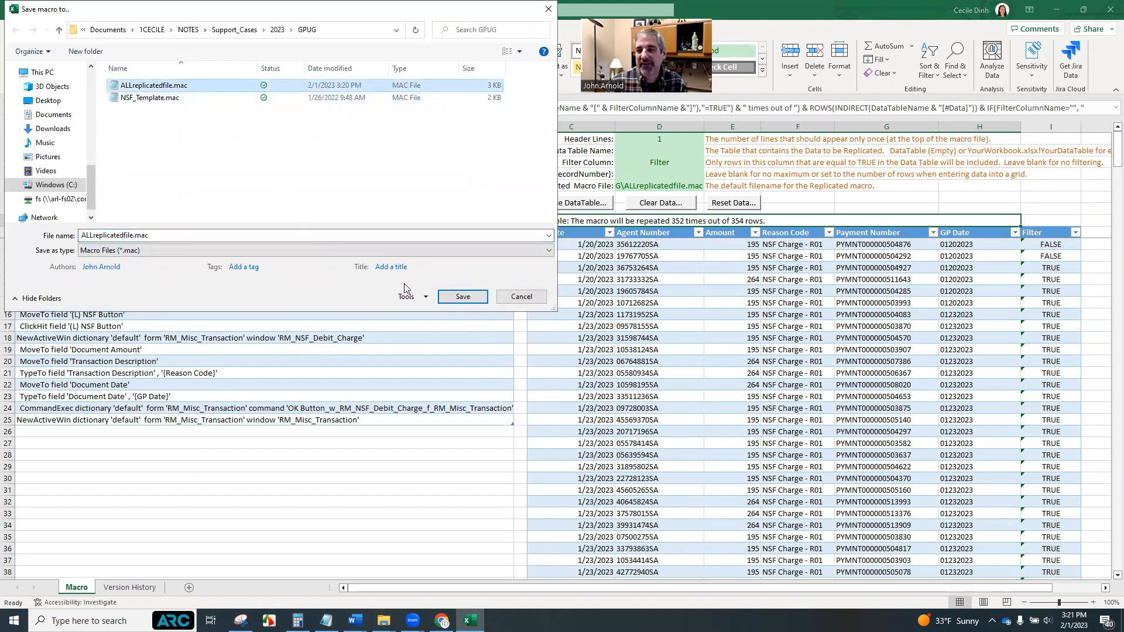
pyautogui.click(467, 297)
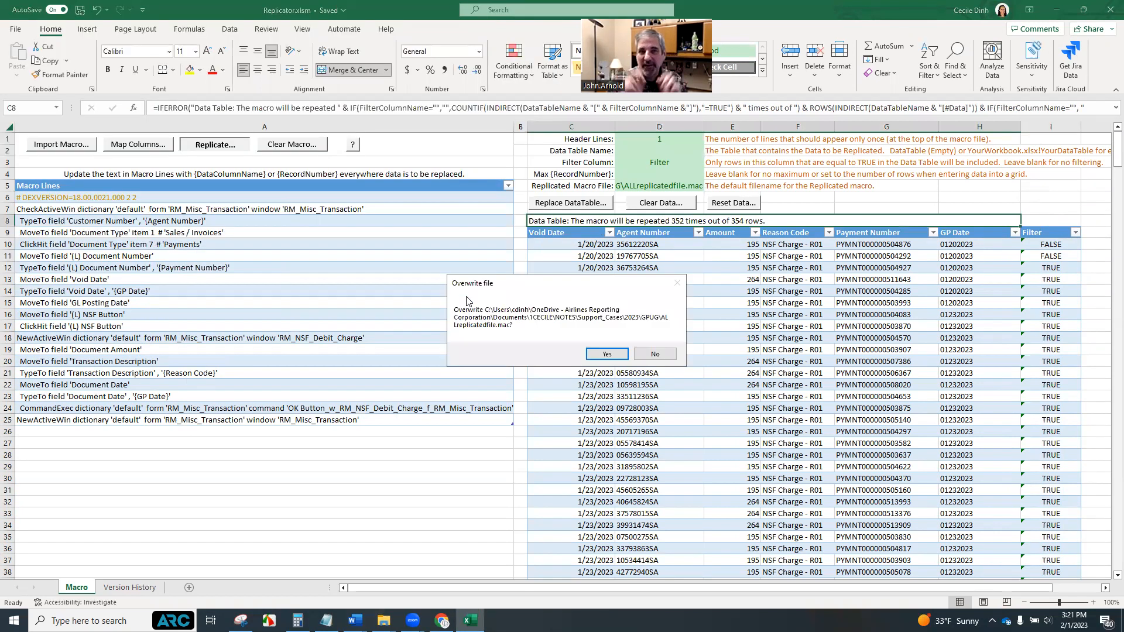
pyautogui.click(603, 354)
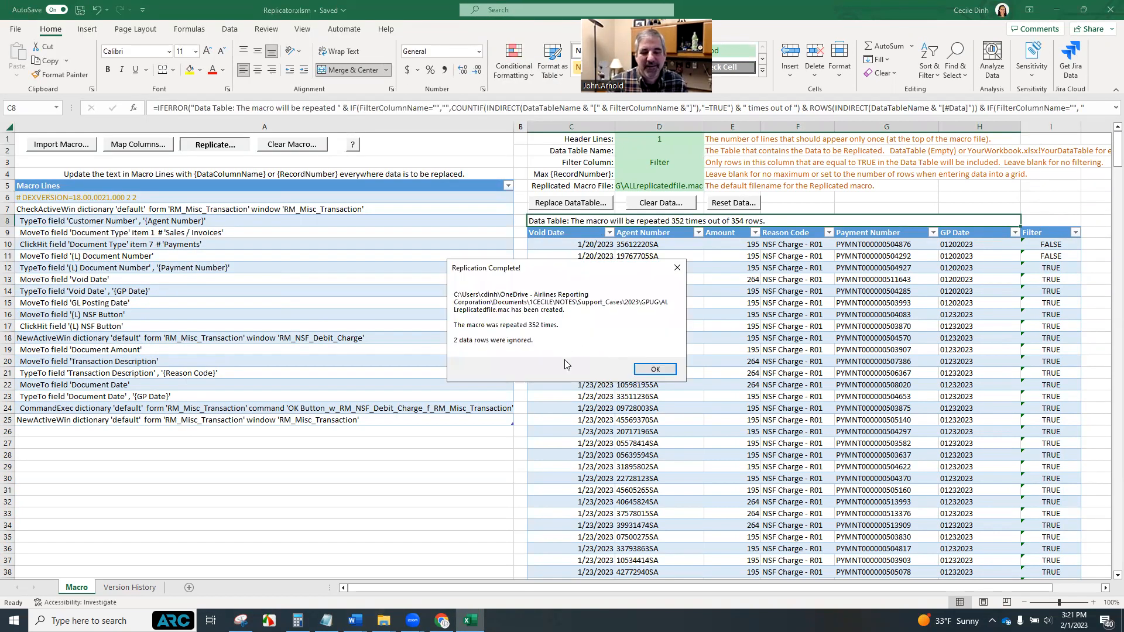
pyautogui.click(653, 369)
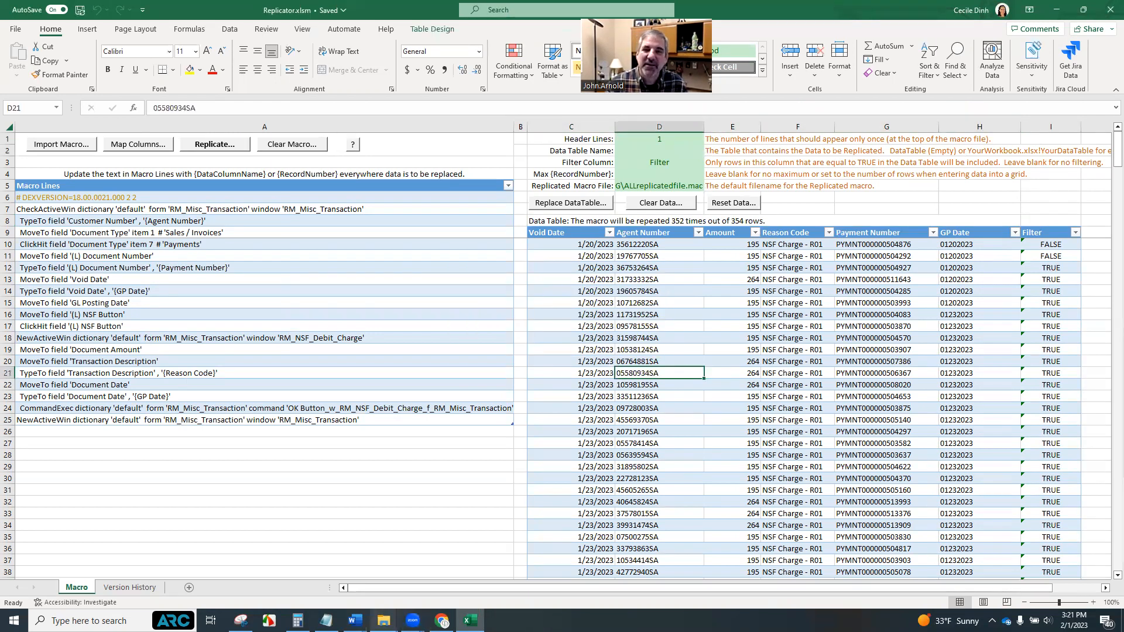
# Open ALLreplicatedfile.mac from the GPUG folder in Notepad, scroll through the replicated macro lines, and close it
pyautogui.moveTo(383, 620)
pyautogui.click(419, 581)
pyautogui.click(421, 144)
pyautogui.rightClick(407, 146)
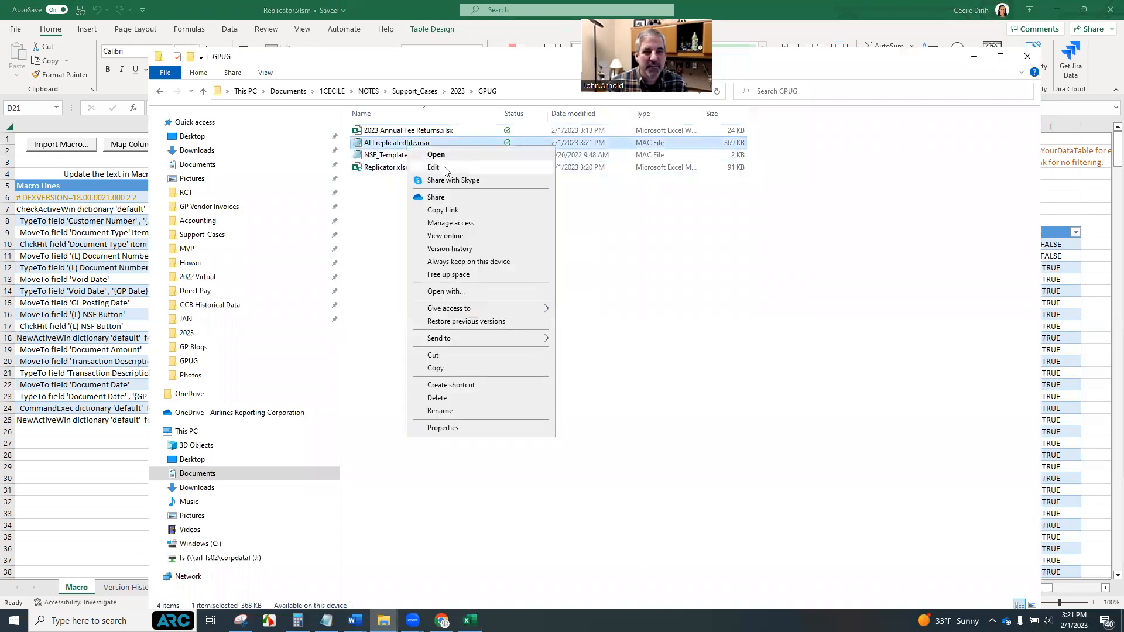
pyautogui.click(445, 167)
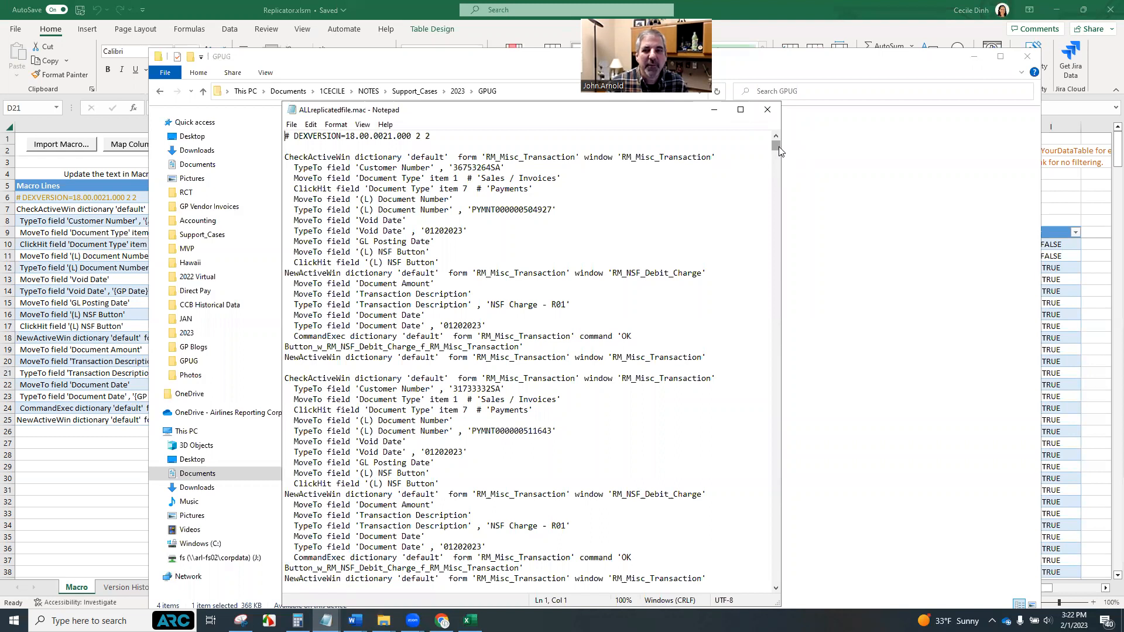
pyautogui.moveTo(778, 151); pyautogui.dragTo(776, 337)
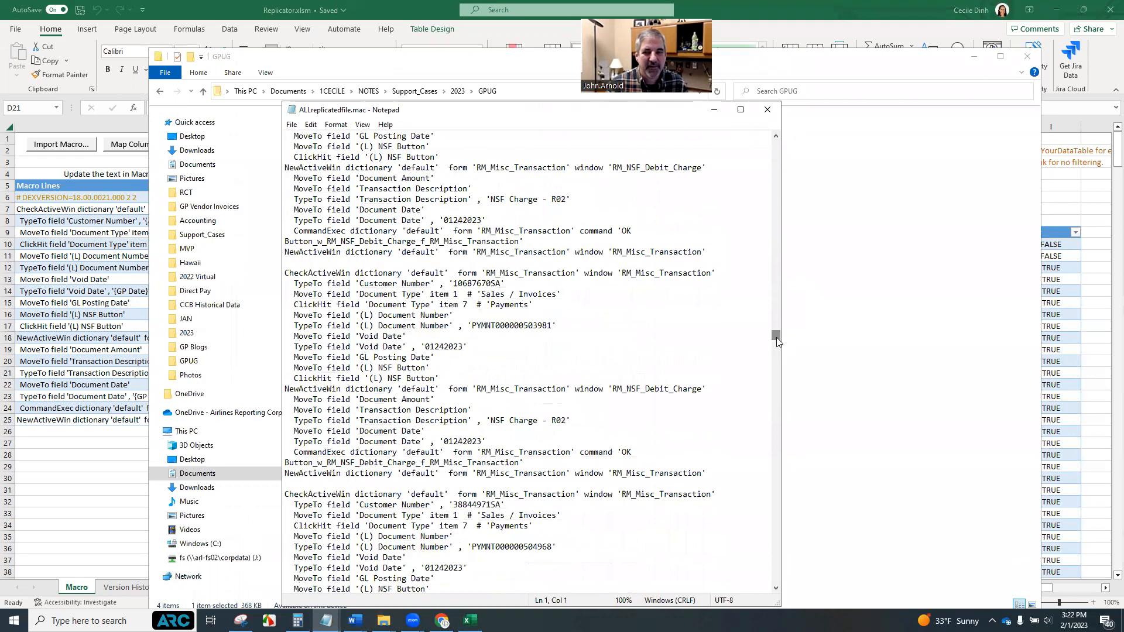
pyautogui.click(768, 111)
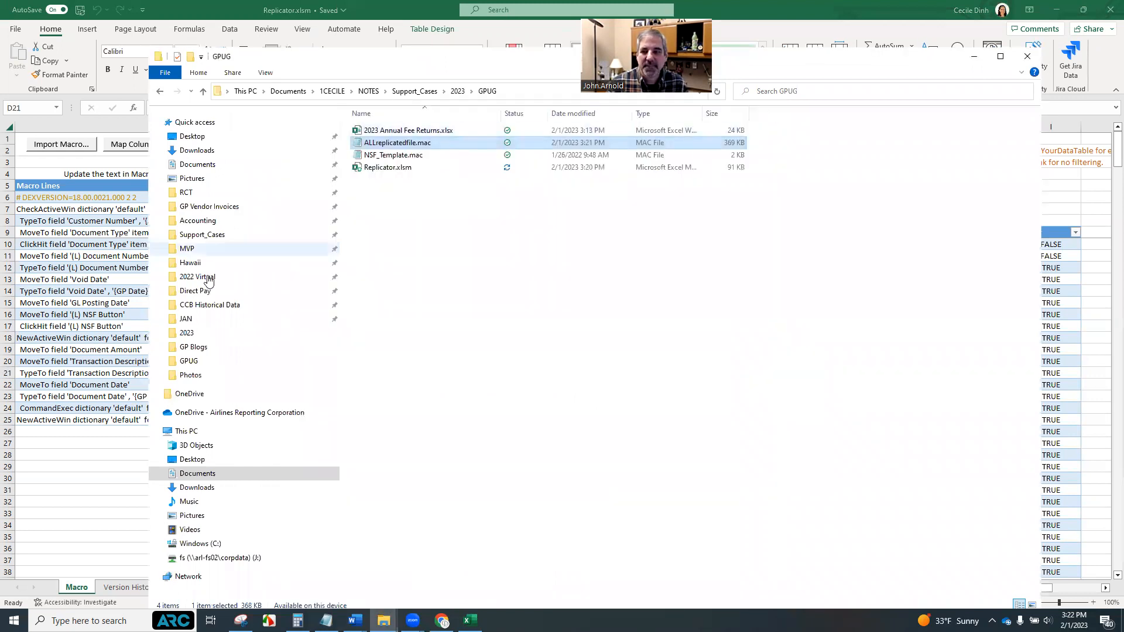
pyautogui.click(61, 456)
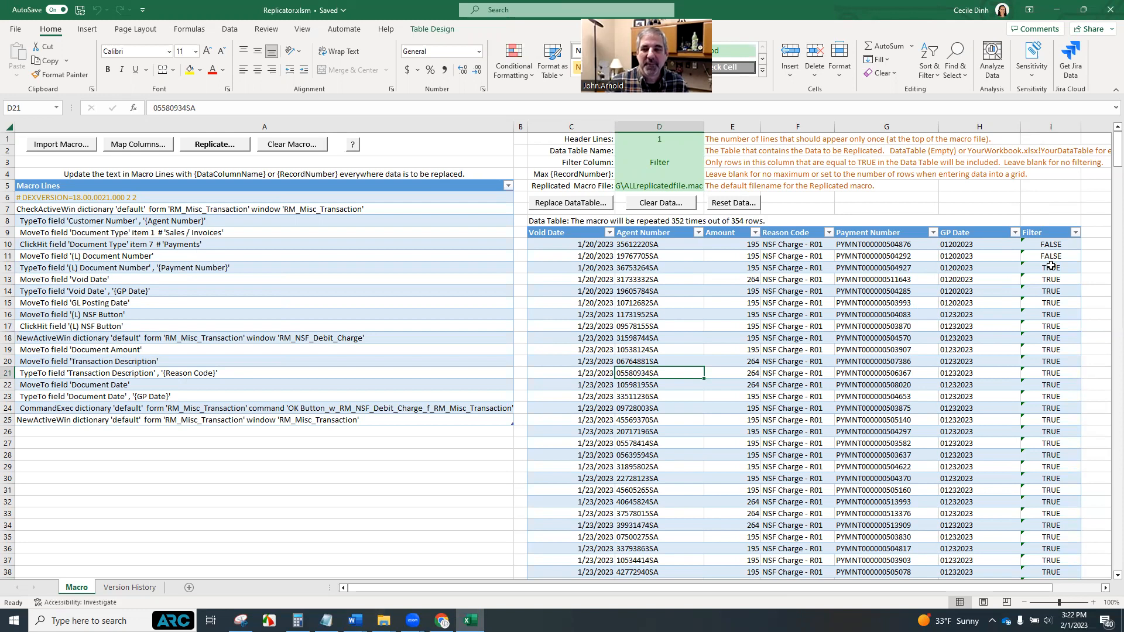
pyautogui.moveTo(1052, 245); pyautogui.dragTo(1053, 255)
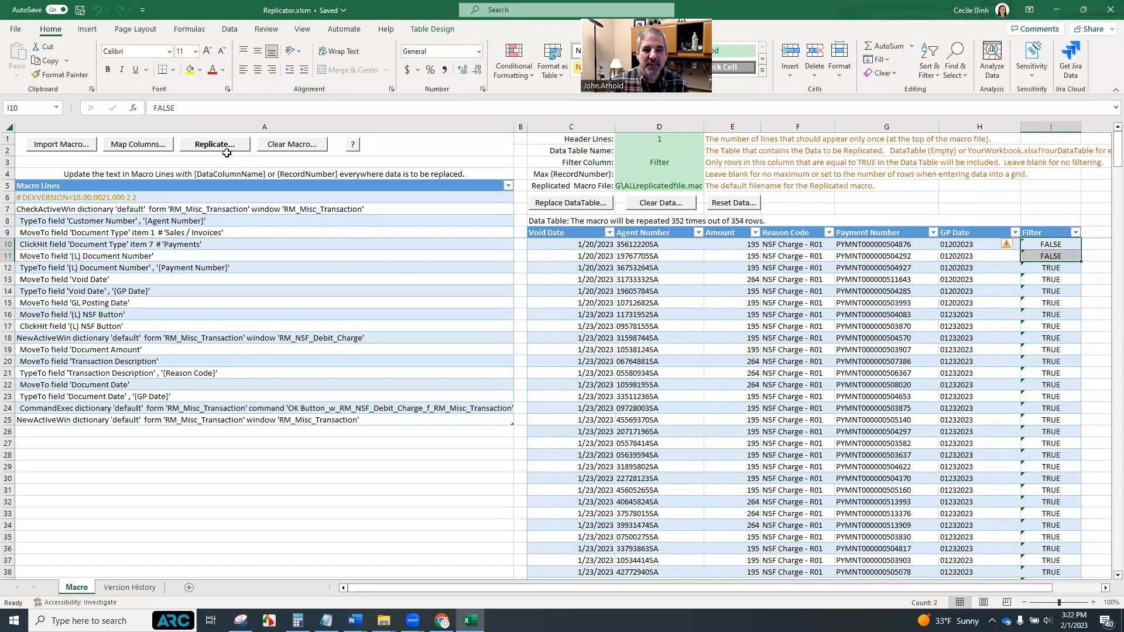
pyautogui.click(323, 477)
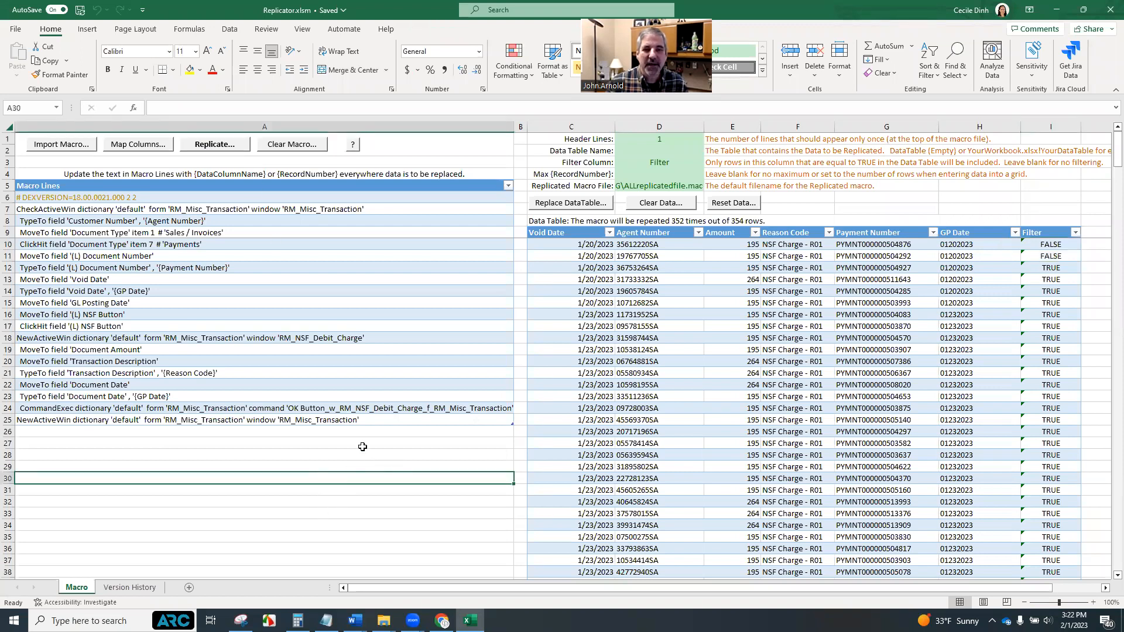